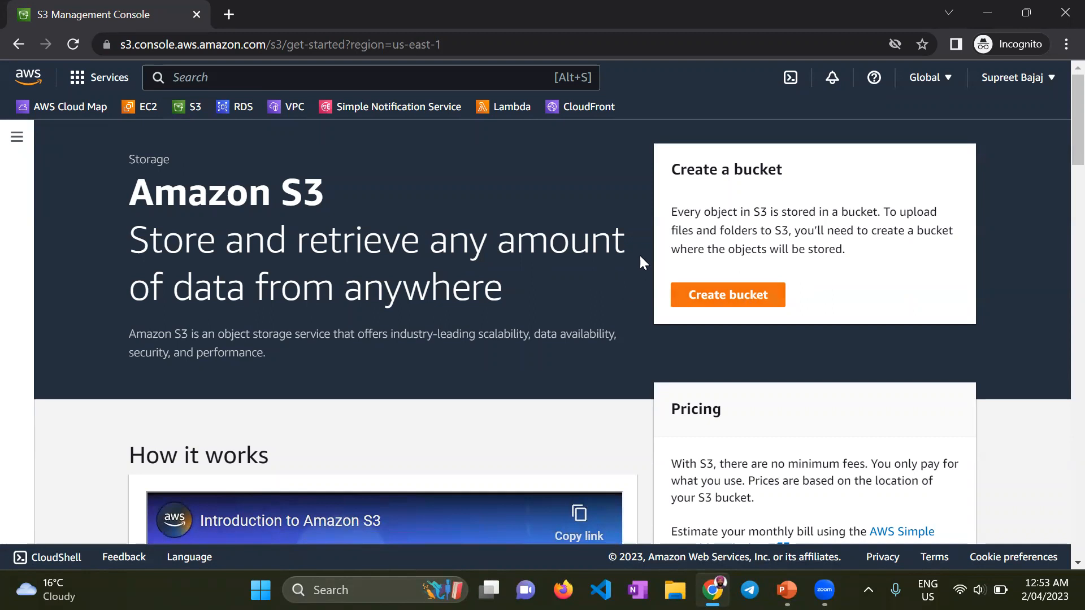
Start creating a new S3 bucket and name it youtubedemo123abc, checking the bucket naming rule
click(745, 305)
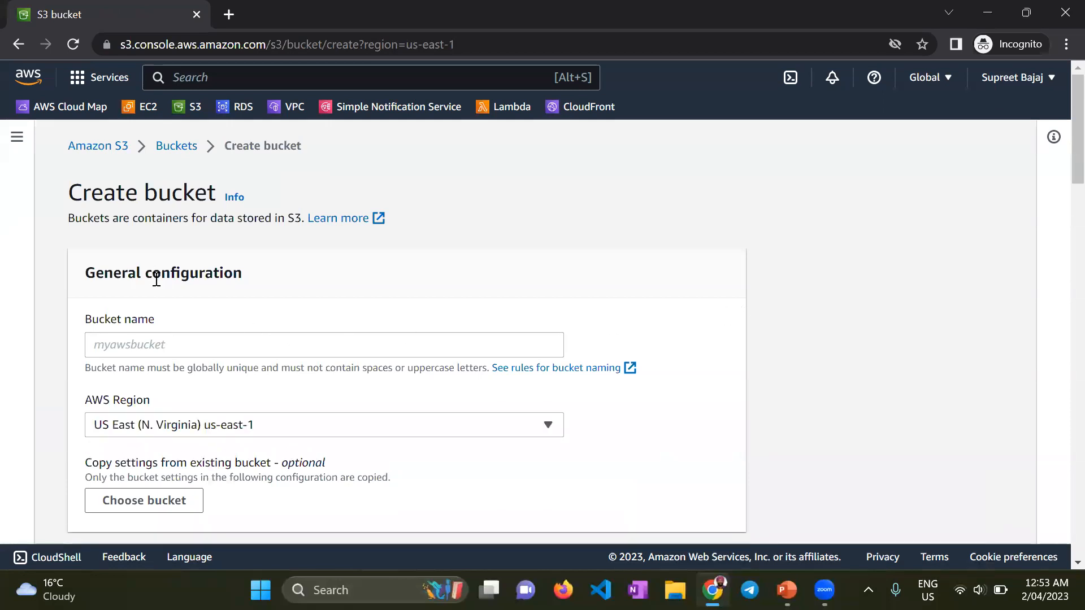
scroll(216, 295, down, 1)
click(120, 259)
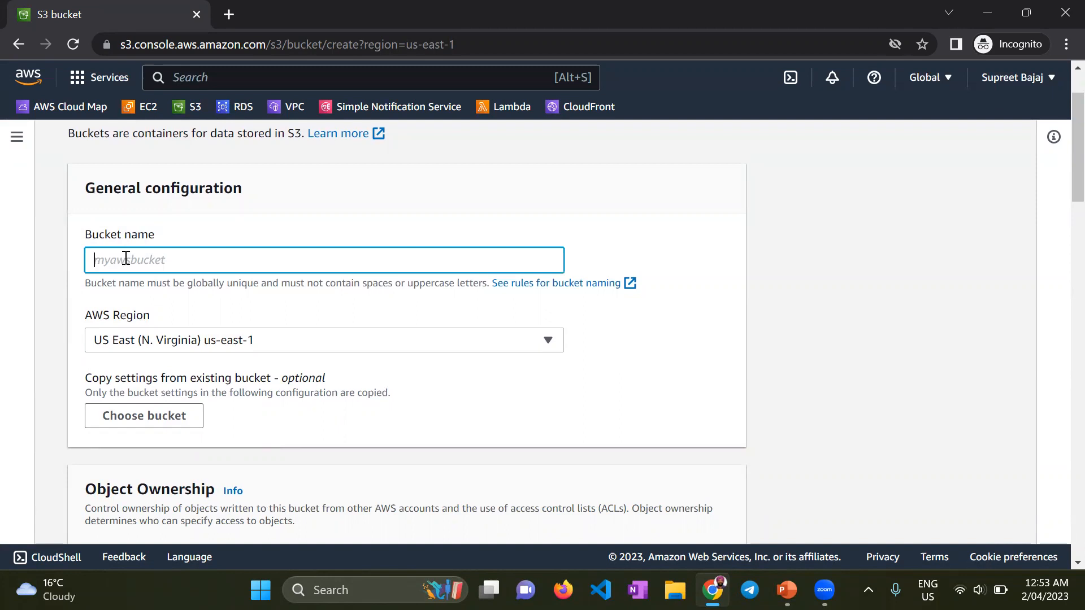
text(youtubedemo123abc)
drag(86, 284, 245, 283)
click(164, 282)
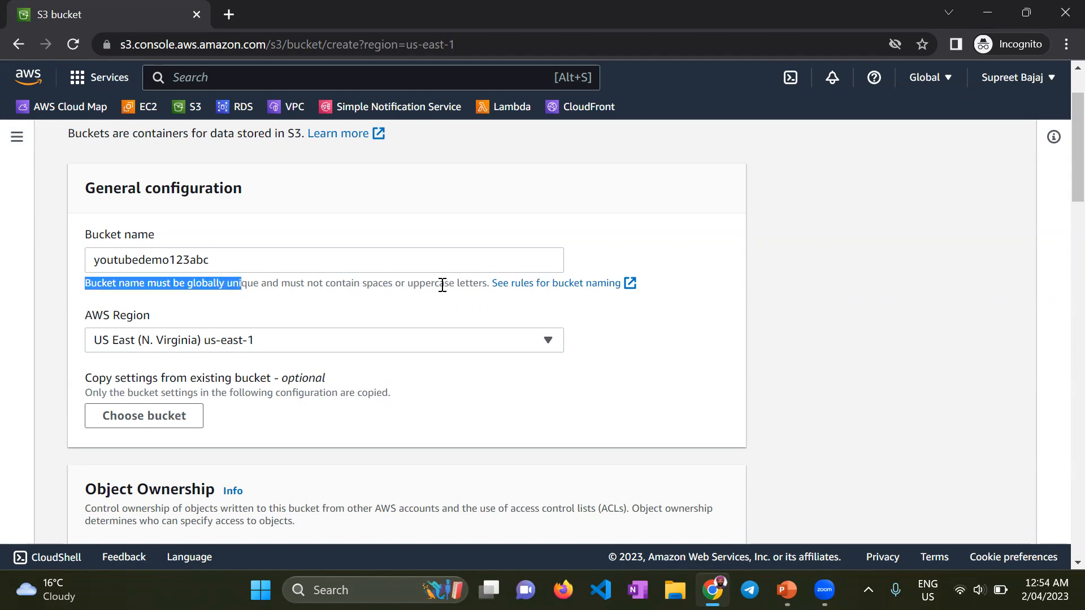
drag(479, 288, 89, 287)
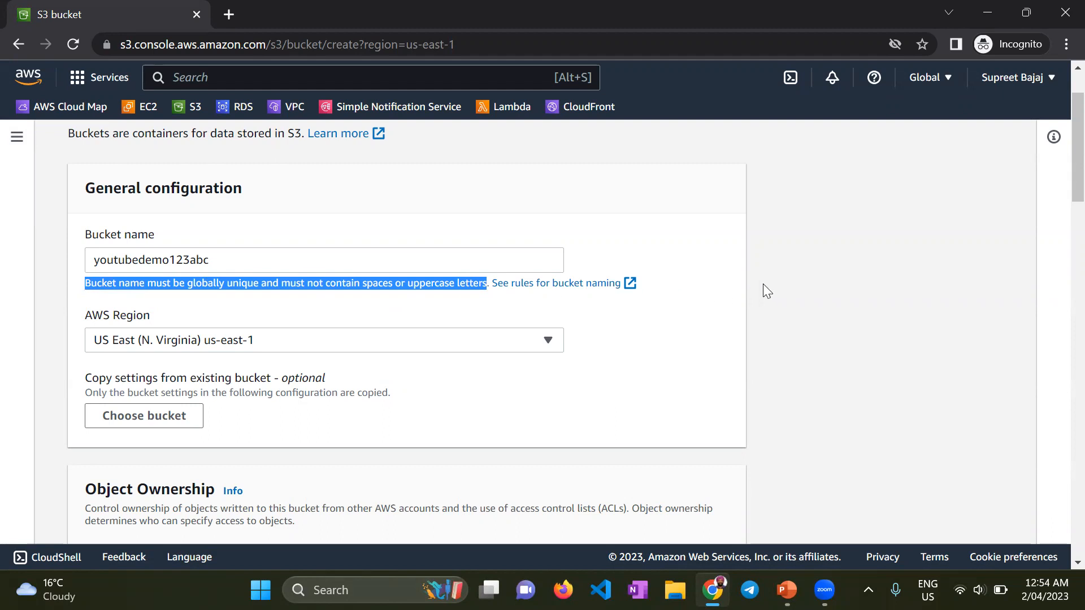
click(853, 274)
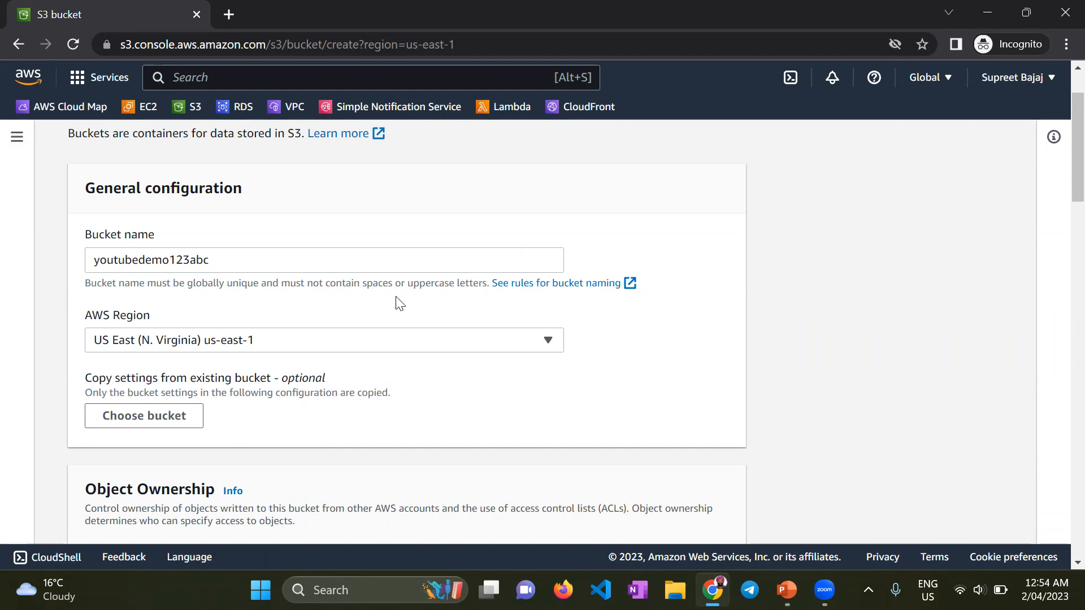
Enable Bucket Versioning for the new bucket, leaving the region, object ownership and public access settings at their defaults
scroll(399, 303, down, 1)
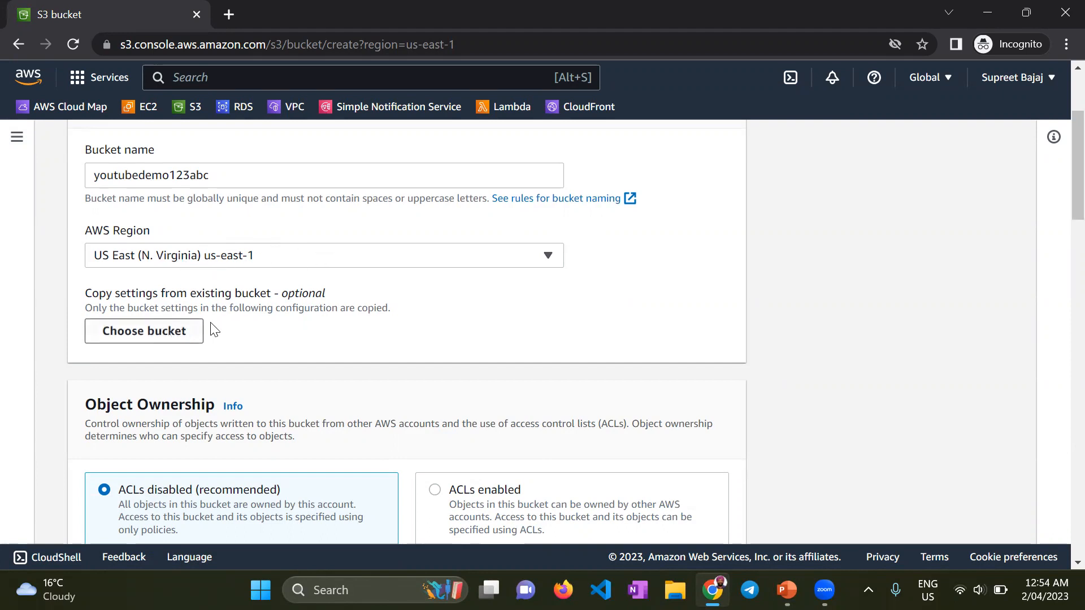
scroll(489, 288, down, 1)
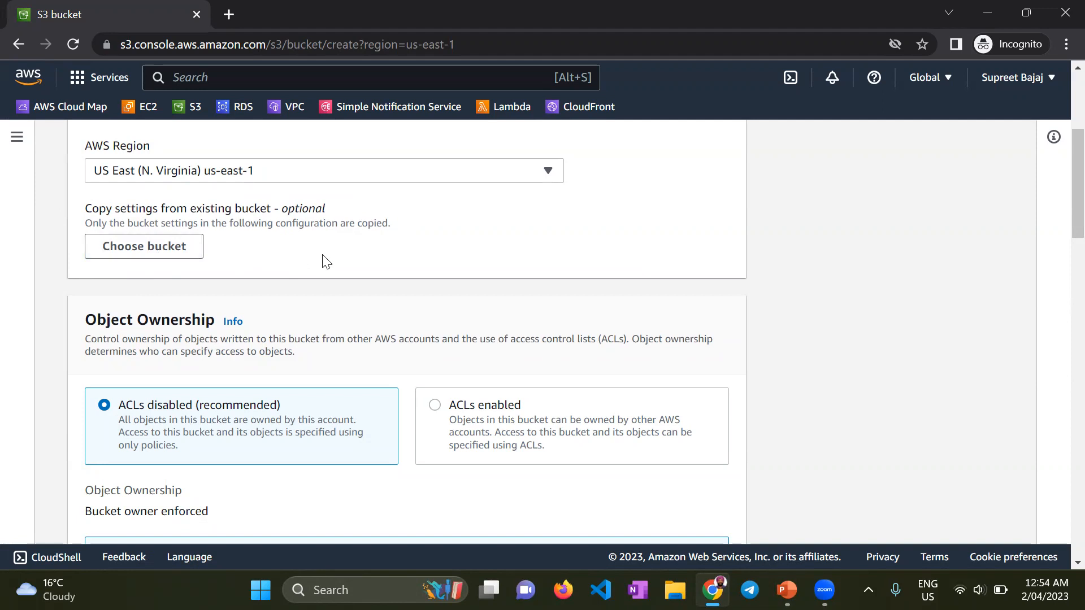
scroll(326, 262, down, 3)
scroll(323, 255, down, 3)
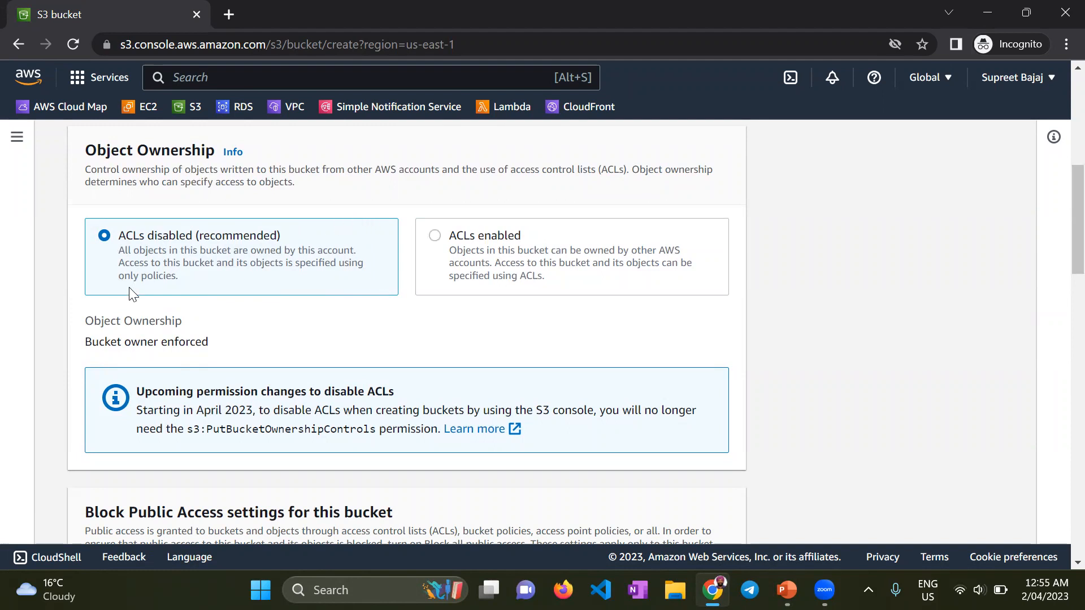
scroll(129, 293, down, 3)
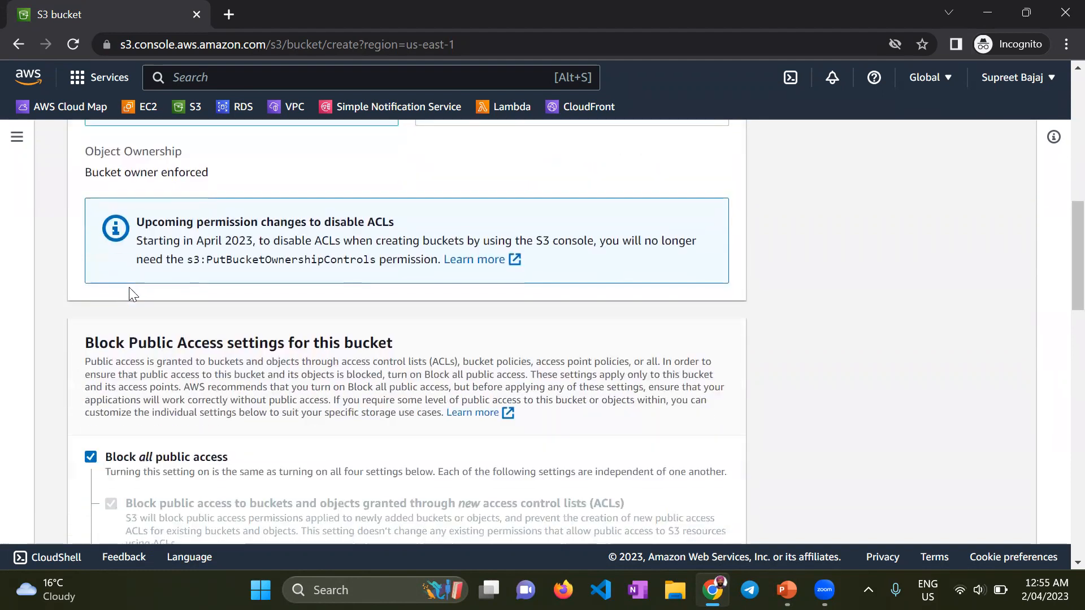
scroll(90, 271, down, 1)
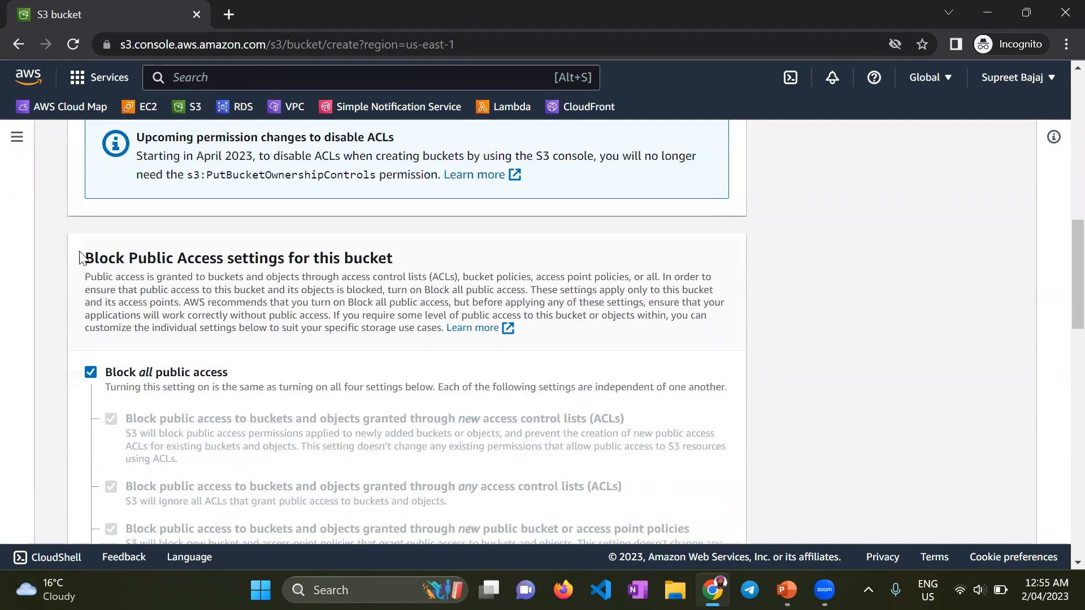
scroll(115, 265, down, 2)
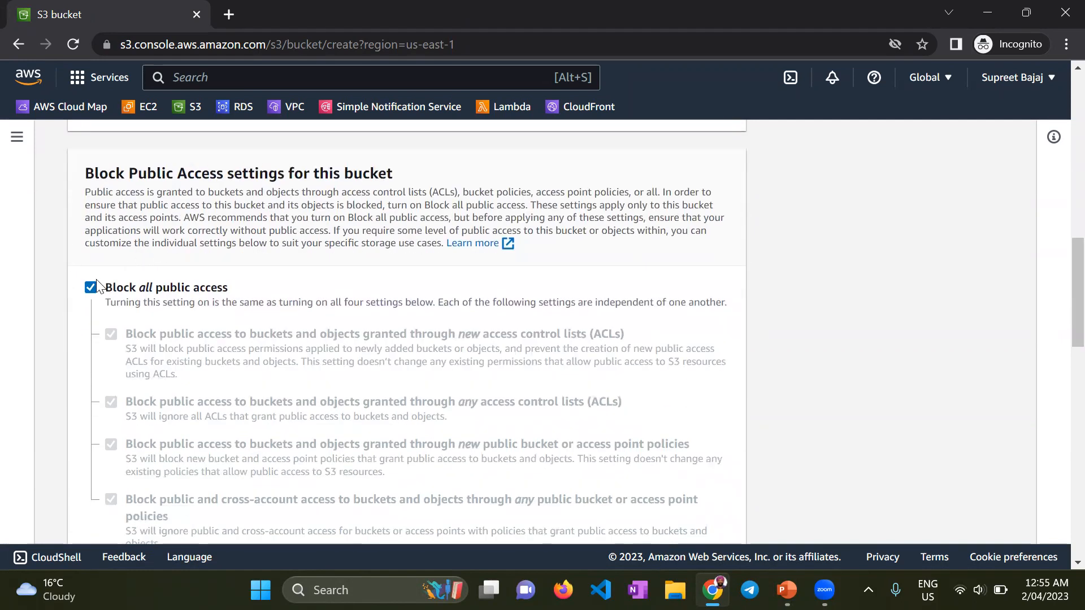
scroll(107, 291, down, 2)
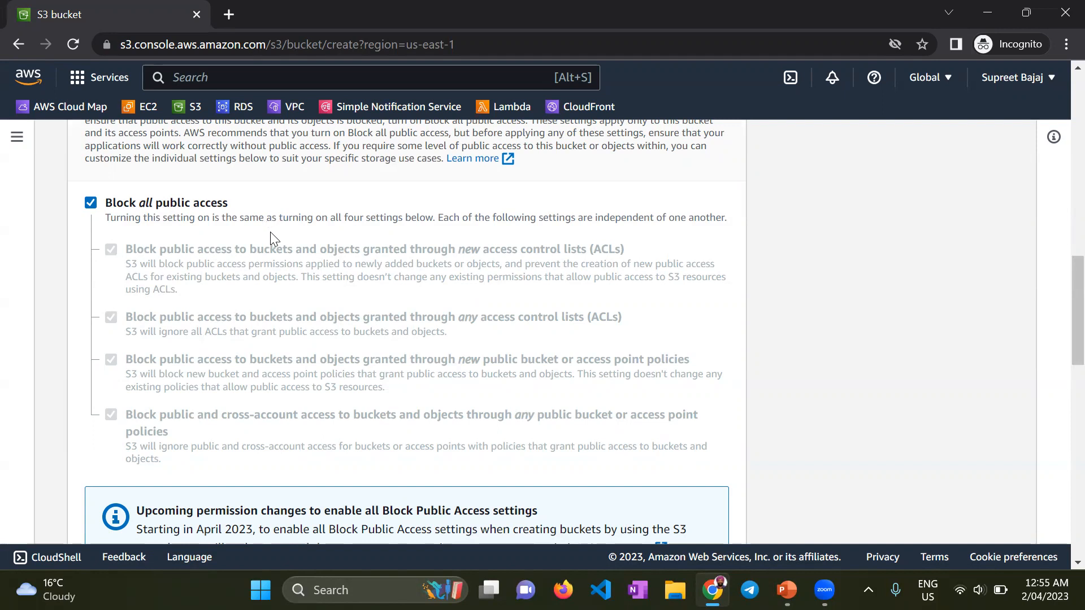
scroll(270, 231, down, 5)
scroll(273, 232, down, 3)
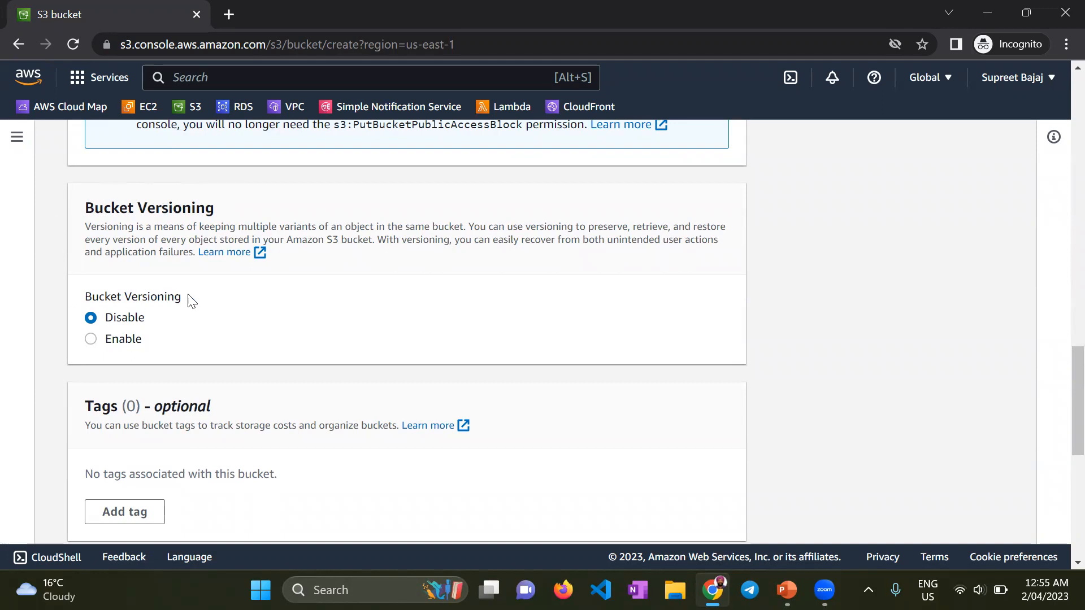
click(136, 341)
Set the default encryption key type to AWS Key Management Service key (SSE-KMS) and examine its key ARN options
scroll(251, 316, down, 2)
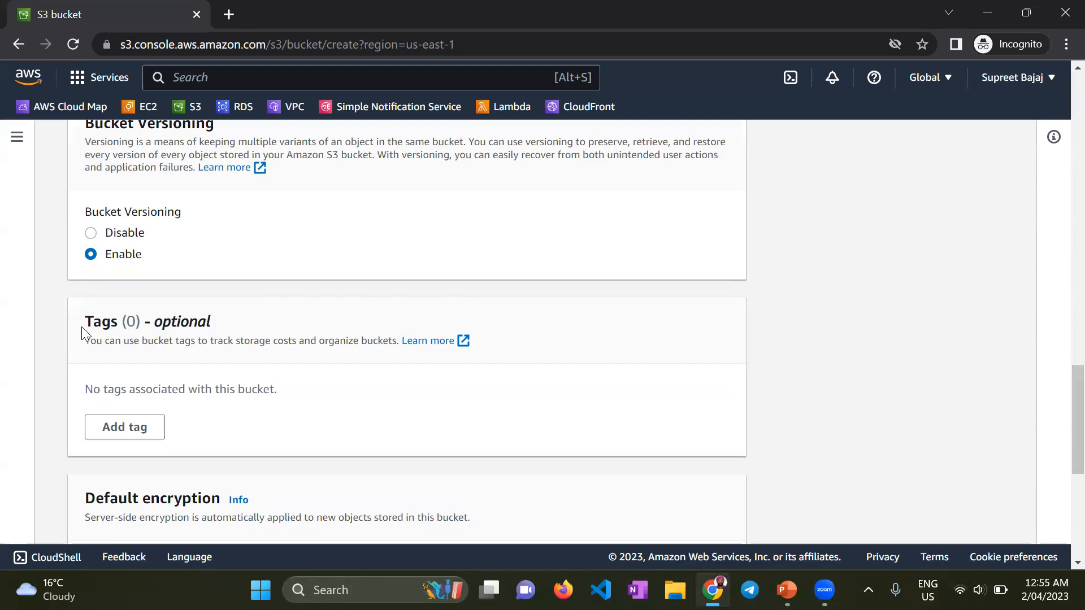
scroll(67, 355, down, 1)
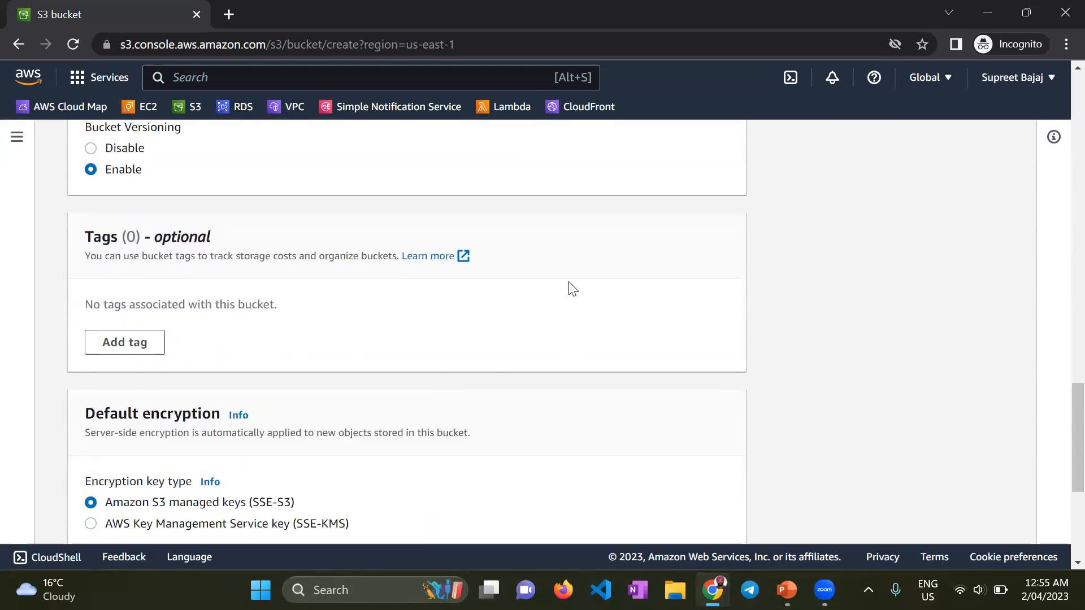
scroll(240, 252, down, 1)
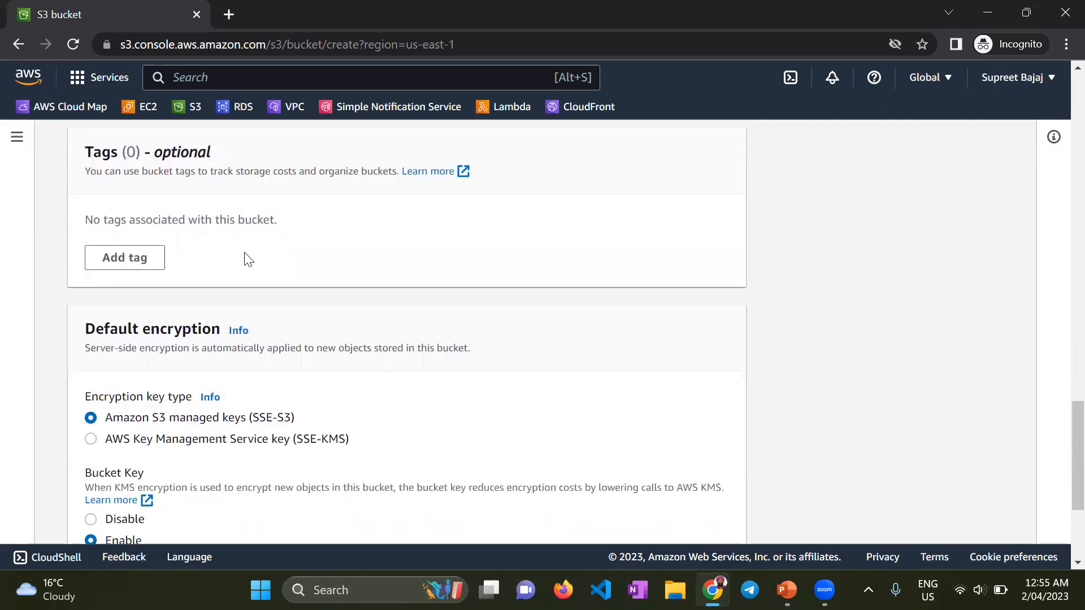
scroll(405, 254, down, 2)
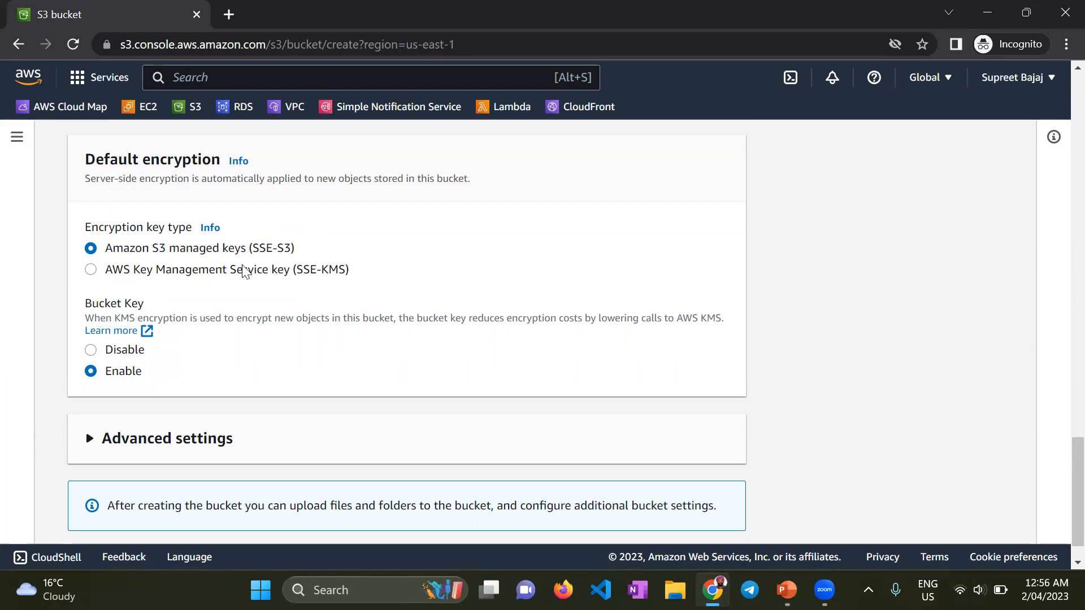
click(91, 270)
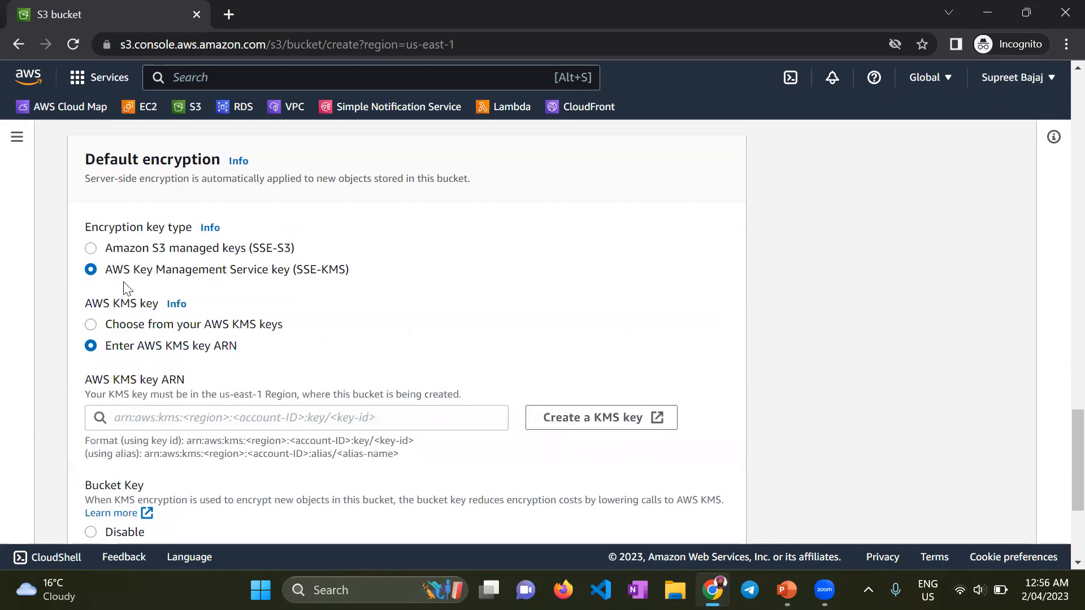
scroll(364, 270, down, 1)
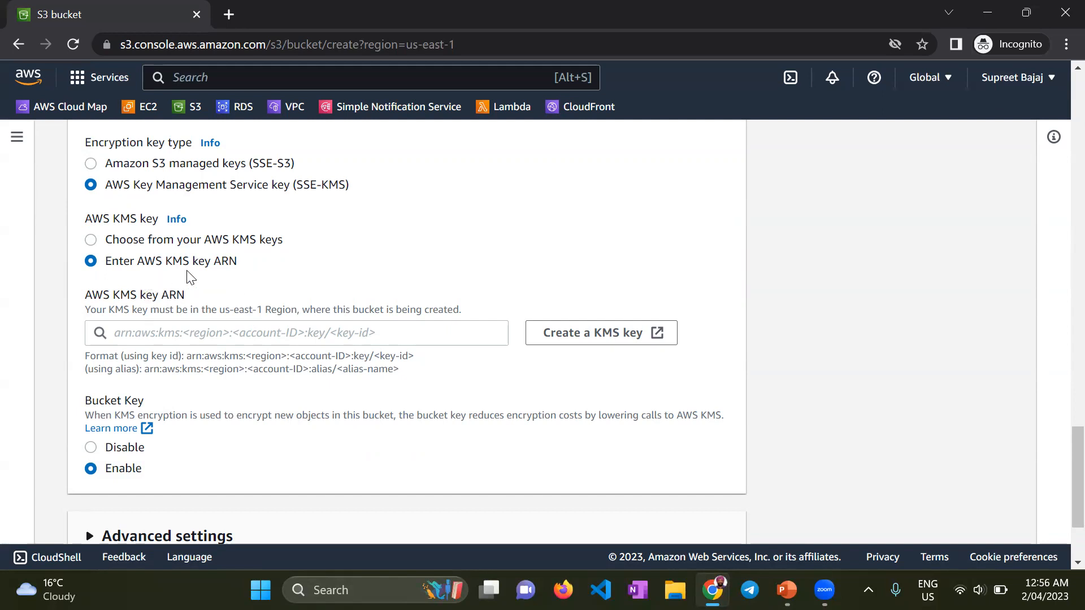
click(170, 332)
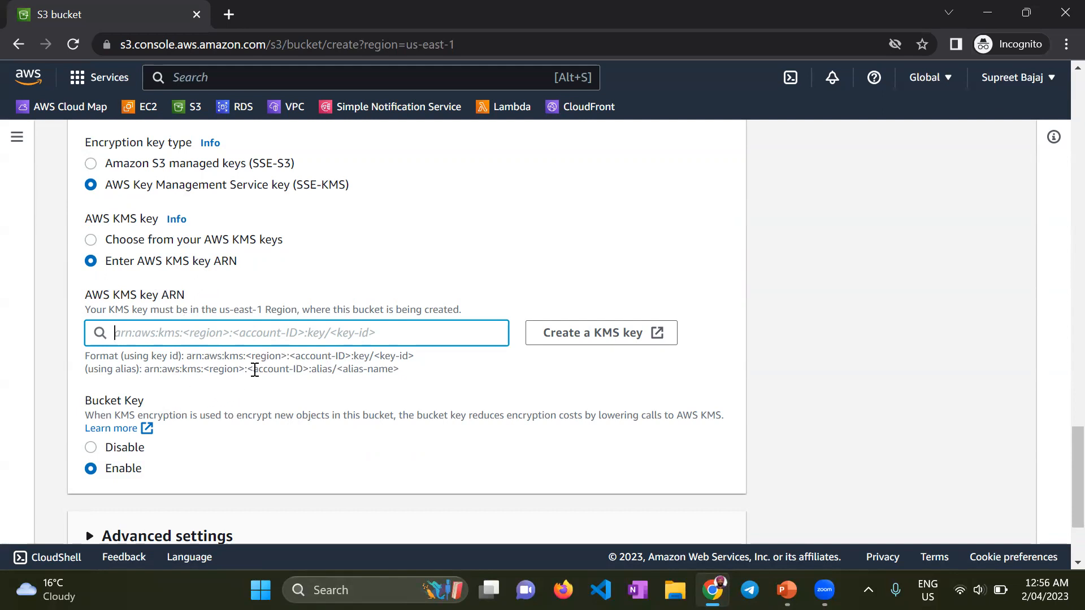
scroll(254, 370, down, 1)
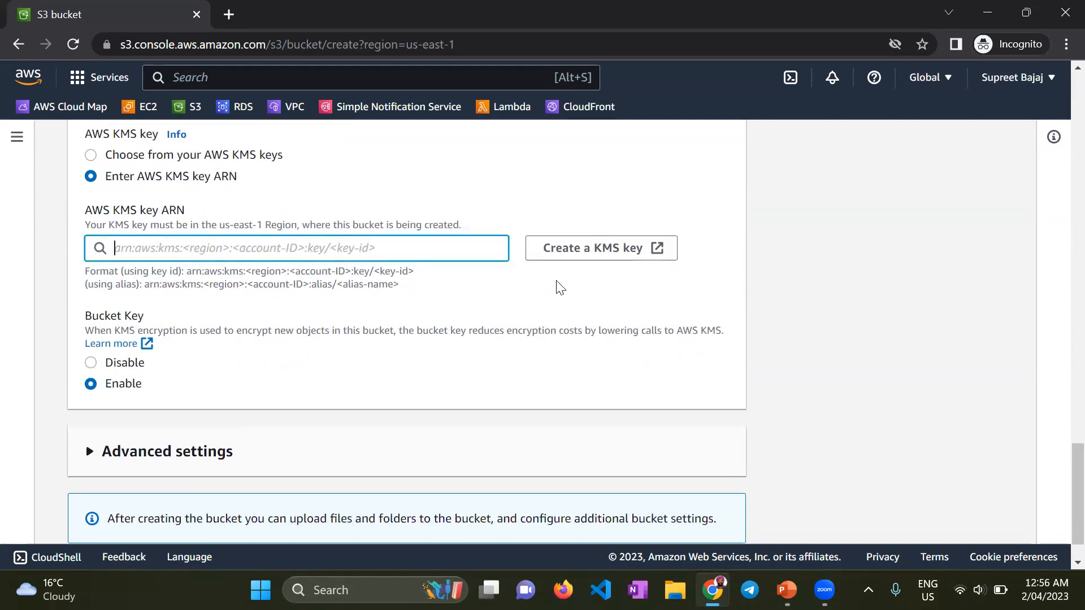
Open the KMS key creation page to view its key type and usage options, and return to the bucket form
click(575, 255)
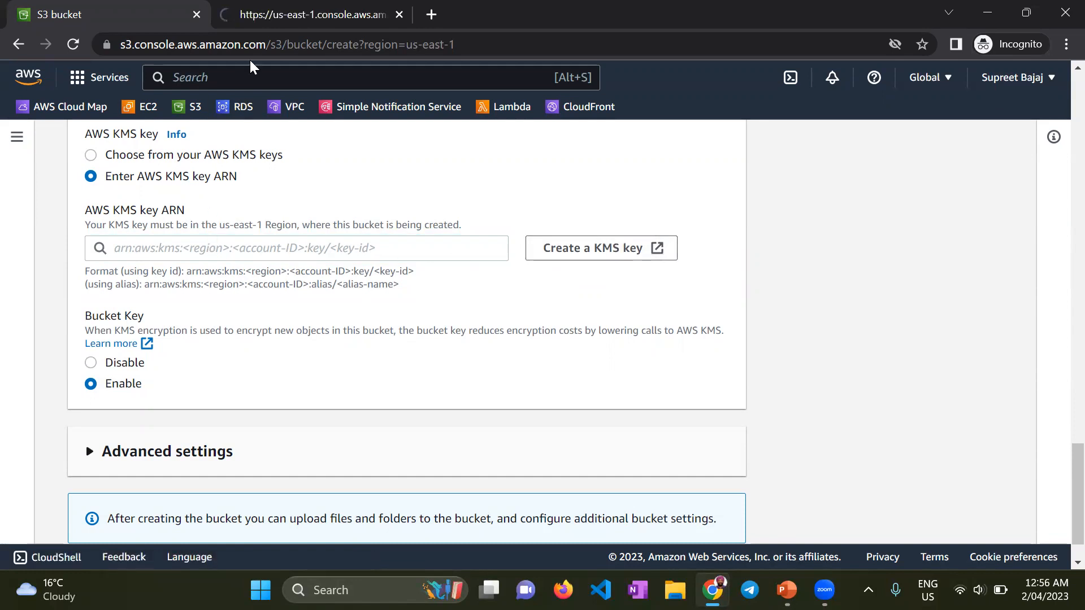
click(277, 17)
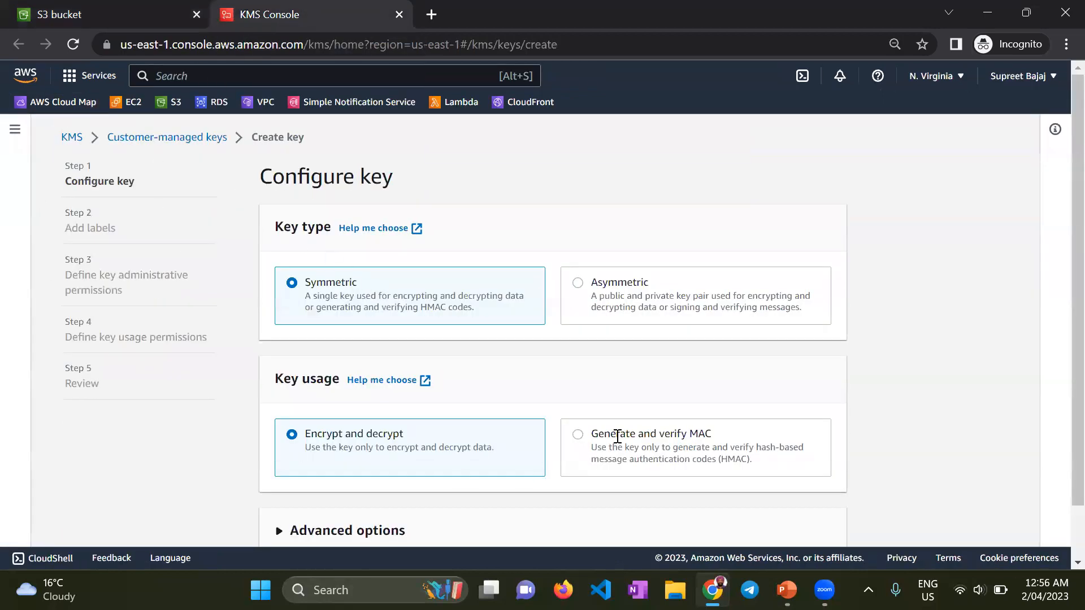
click(110, 17)
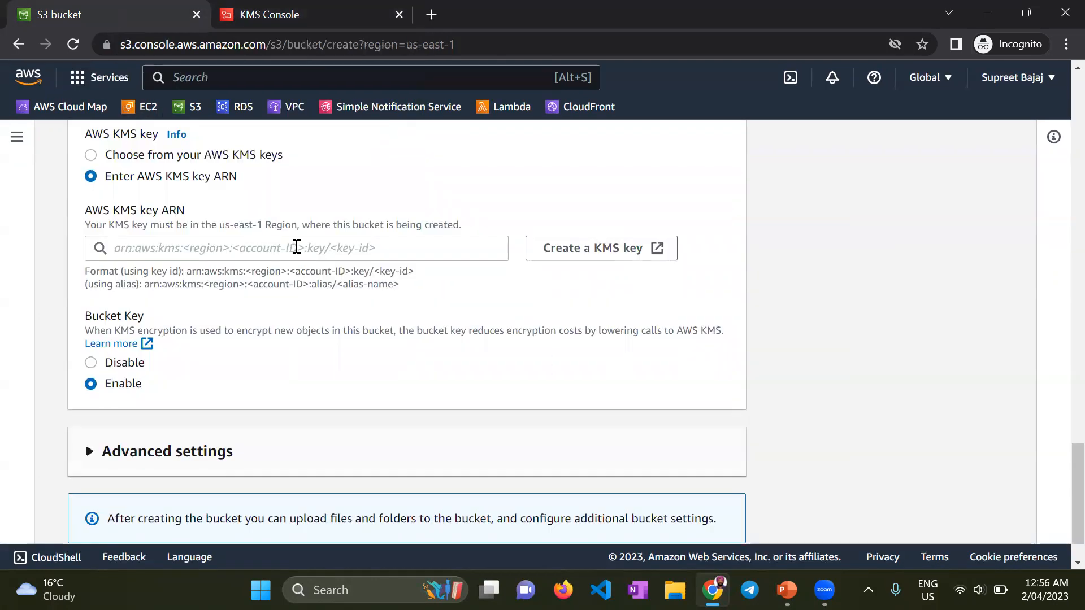
Set the default encryption key type back to Amazon S3 managed keys (SSE-S3)
scroll(297, 249, up, 3)
scroll(351, 271, up, 1)
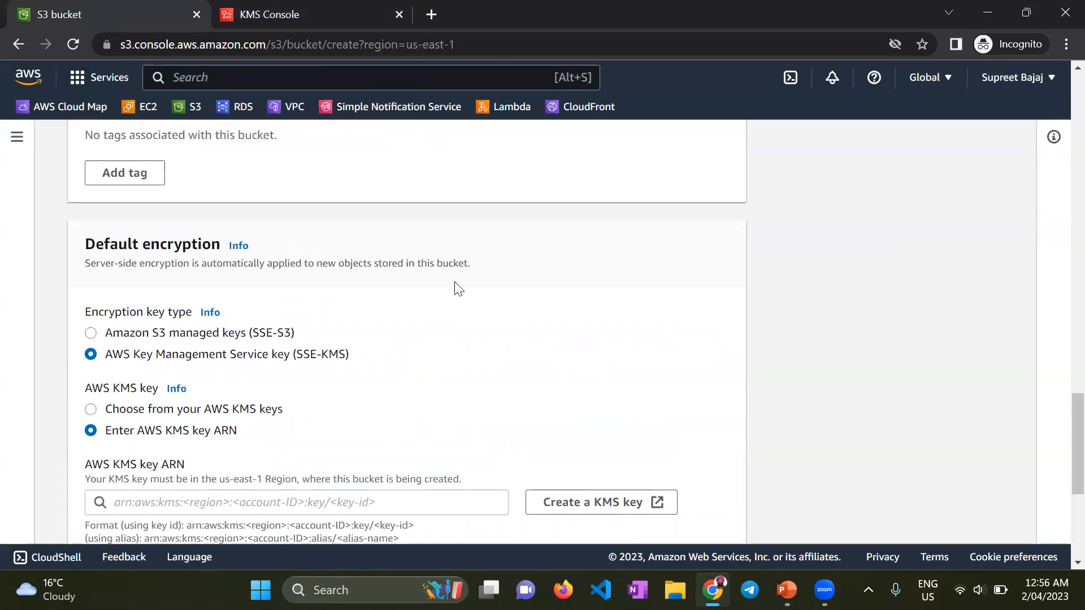
scroll(491, 291, up, 1)
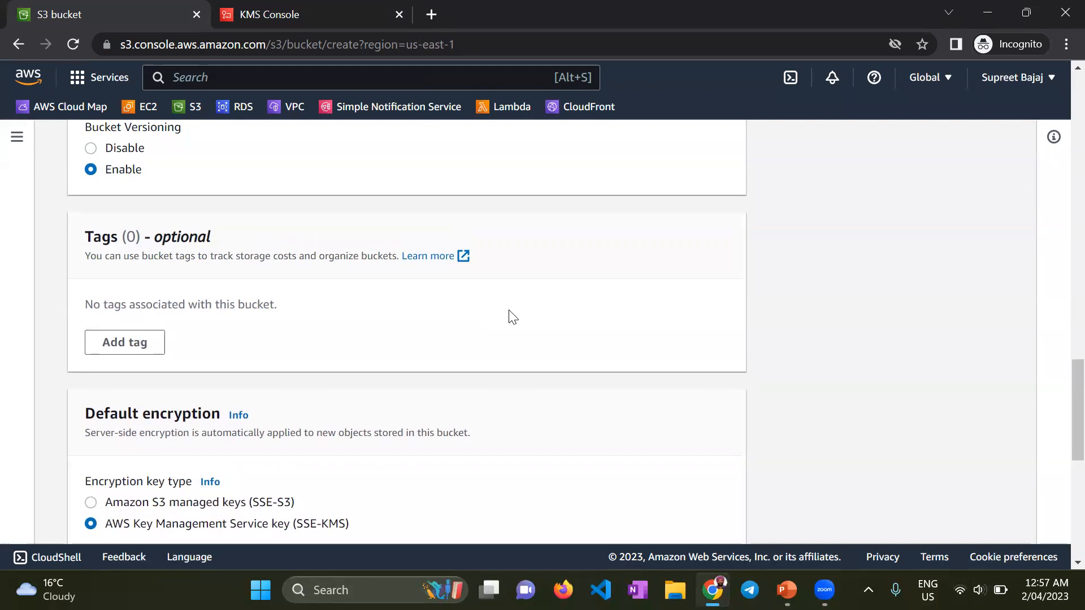
scroll(510, 316, down, 1)
scroll(510, 316, down, 4)
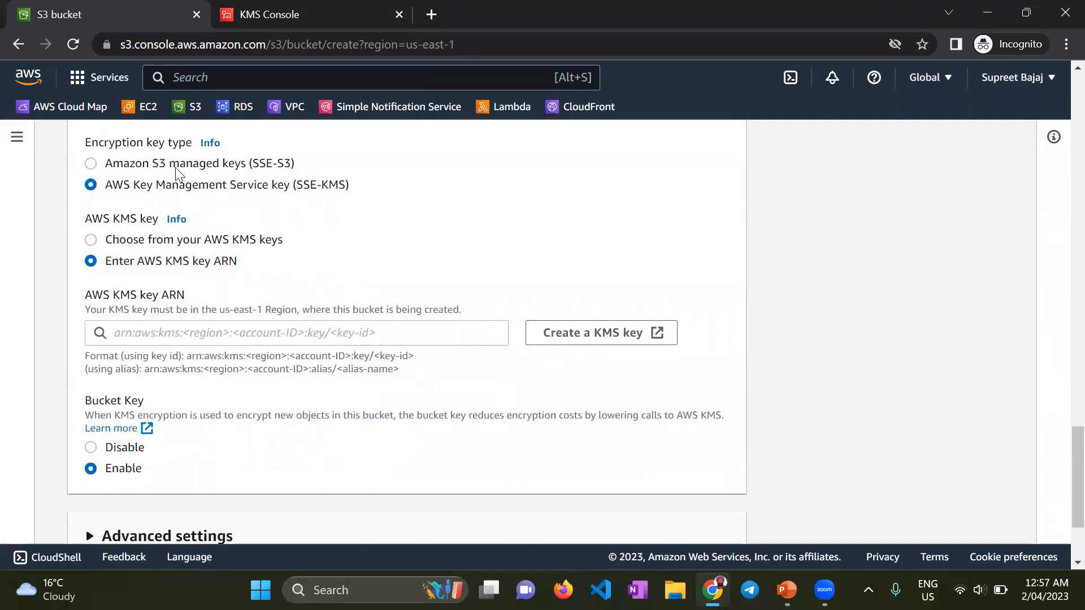
click(127, 164)
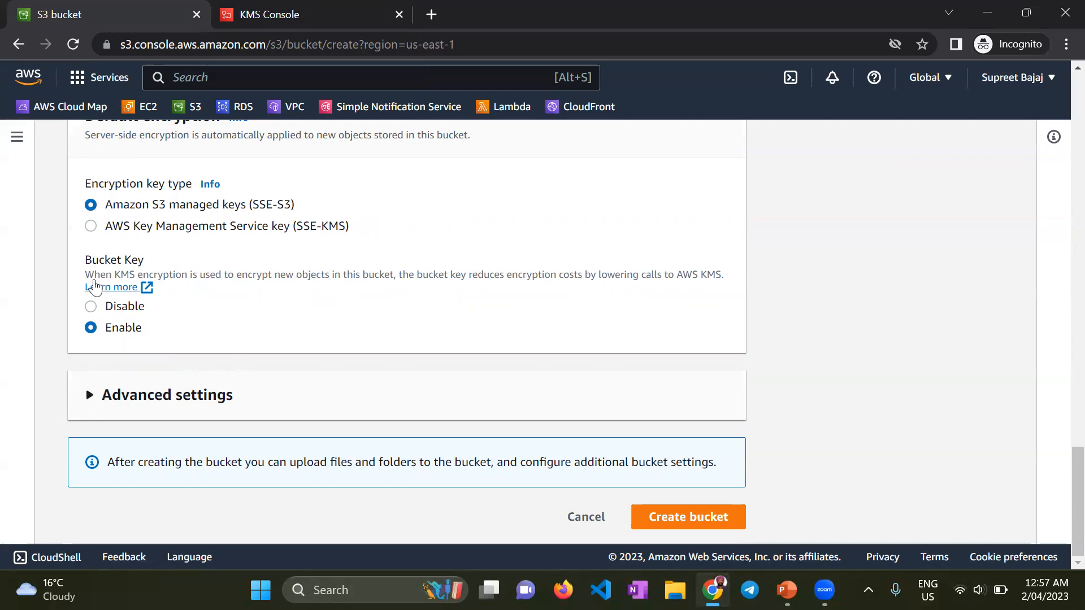
Expand the advanced settings to view Object Lock and review the whole bucket configuration
click(92, 395)
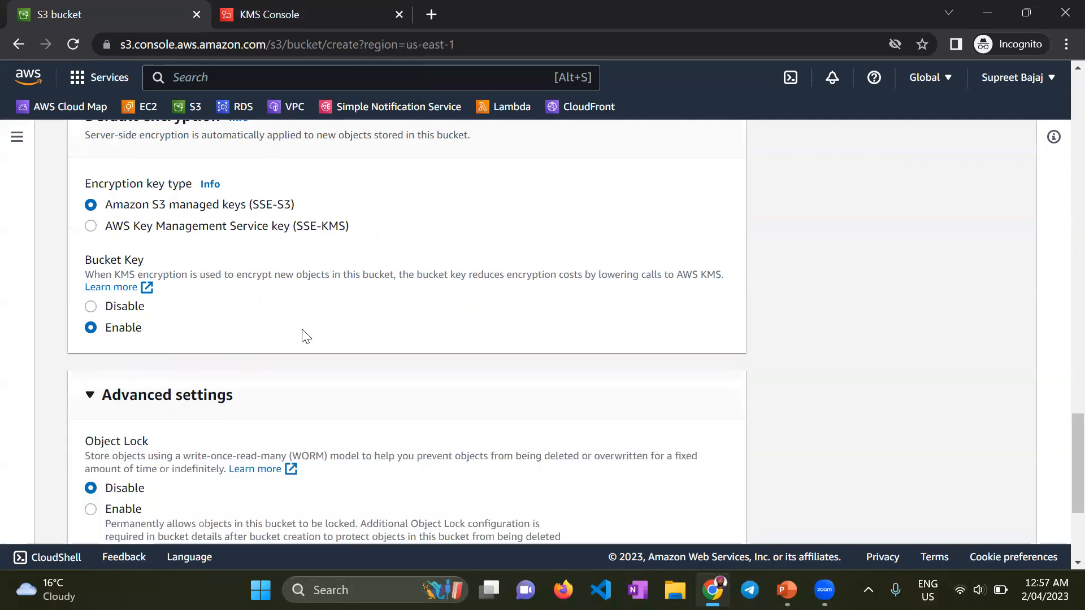
scroll(305, 337, down, 4)
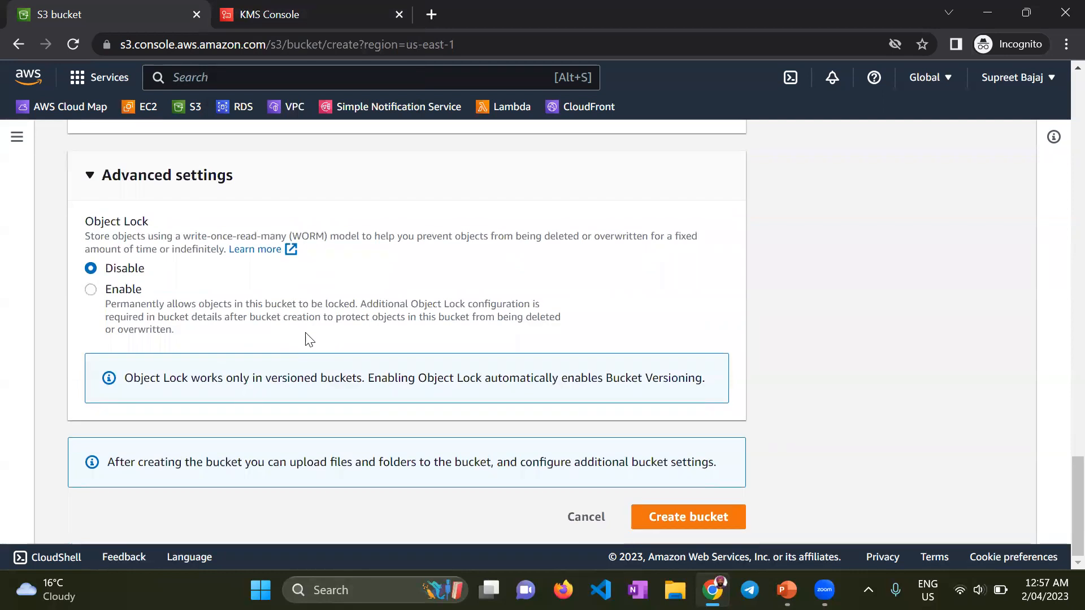
scroll(159, 353, up, 20)
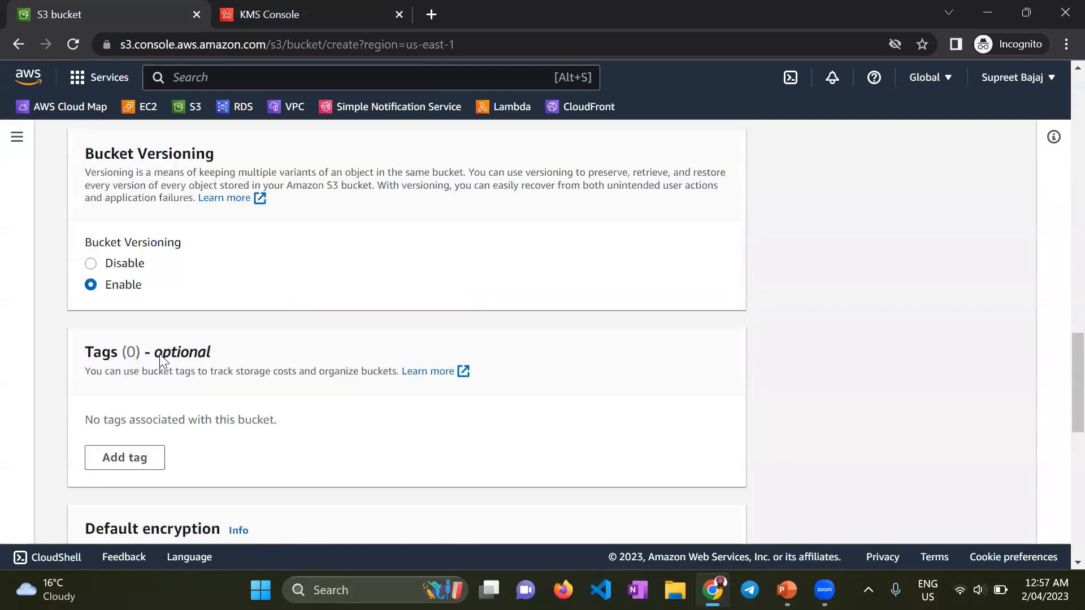
scroll(159, 354, up, 15)
scroll(288, 349, down, 11)
scroll(289, 349, down, 15)
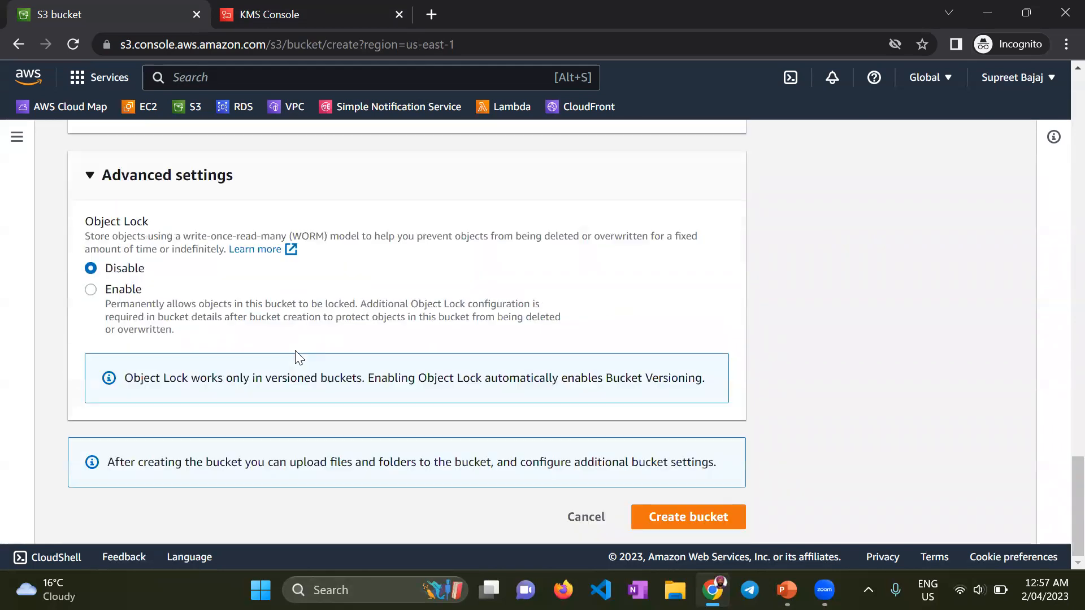
scroll(298, 356, up, 13)
scroll(298, 356, up, 5)
scroll(303, 364, down, 20)
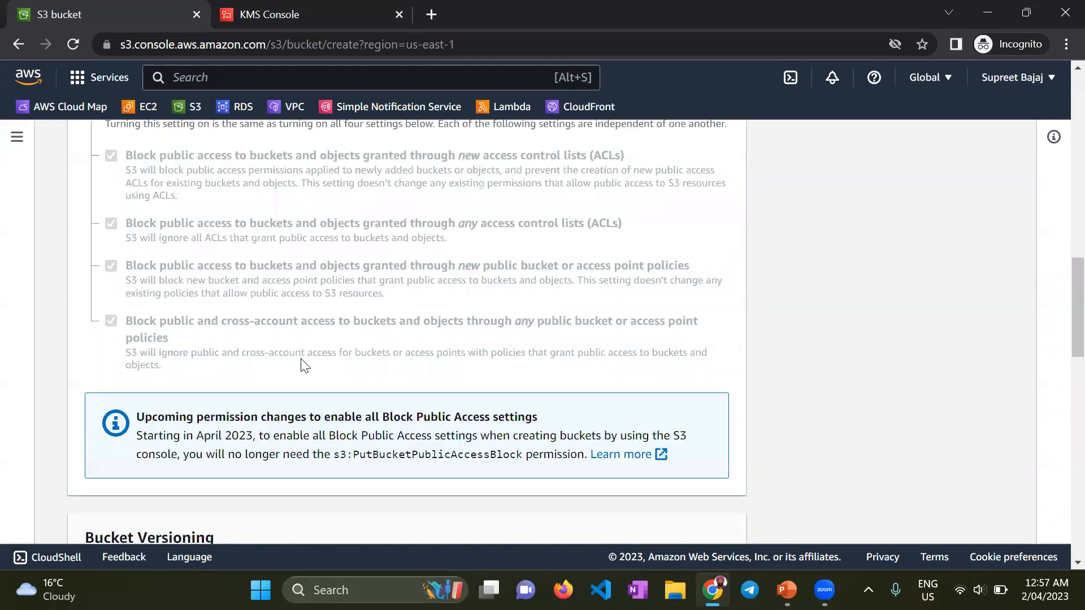
Create the bucket with the configured settings and locate it in the bucket list
click(700, 516)
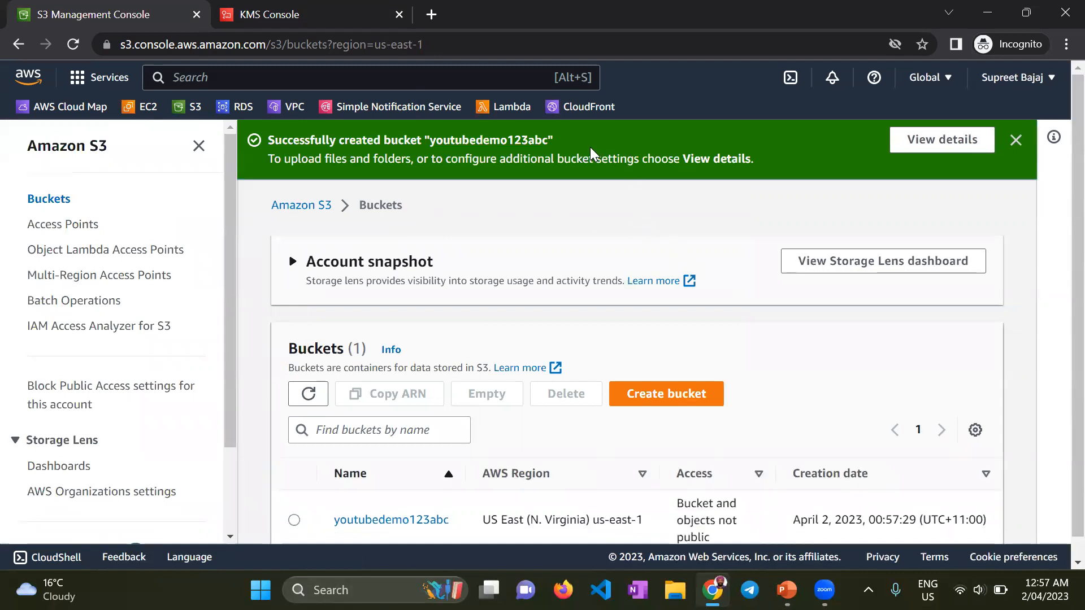
scroll(634, 319, down, 1)
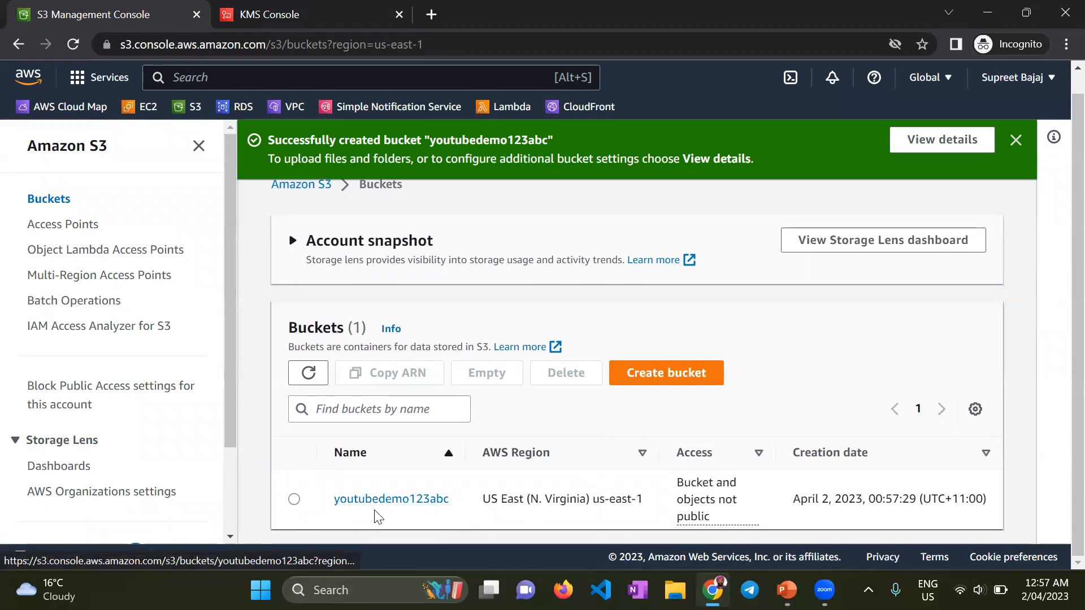
Open the youtubedemo123abc bucket and view its object list
click(406, 503)
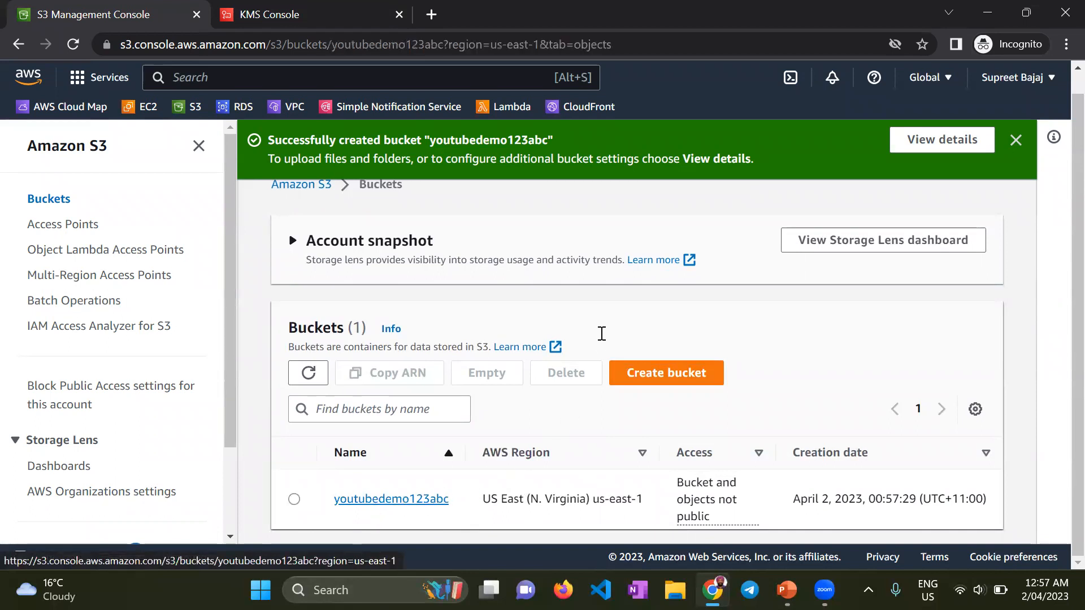
scroll(593, 299, down, 2)
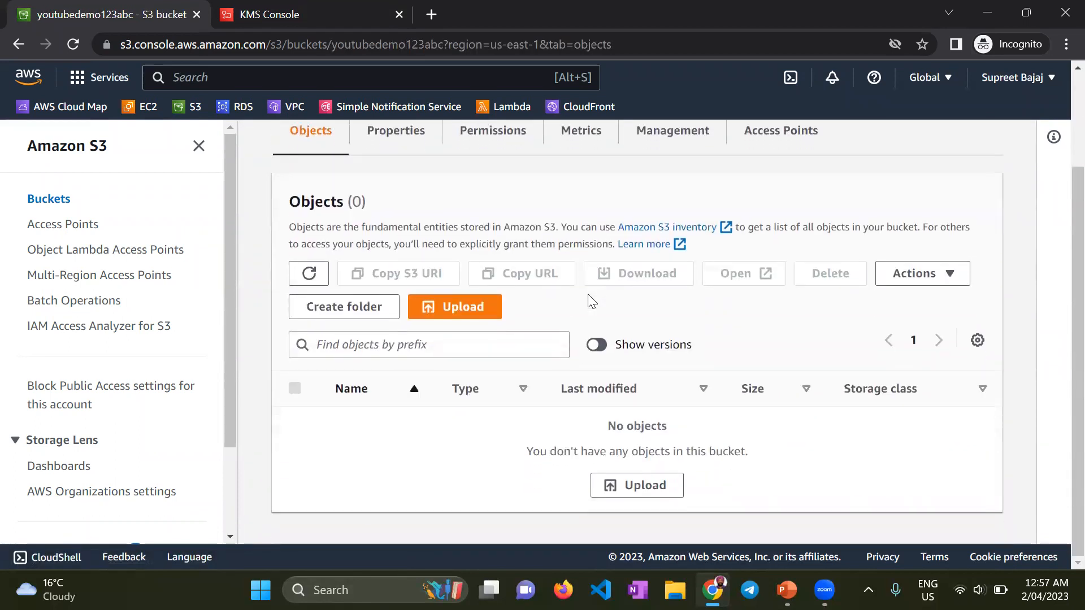
scroll(473, 254, up, 2)
Review the bucket's properties, including its ARN, versioning, default encryption and Intelligent-Tiering Archive configurations
click(418, 259)
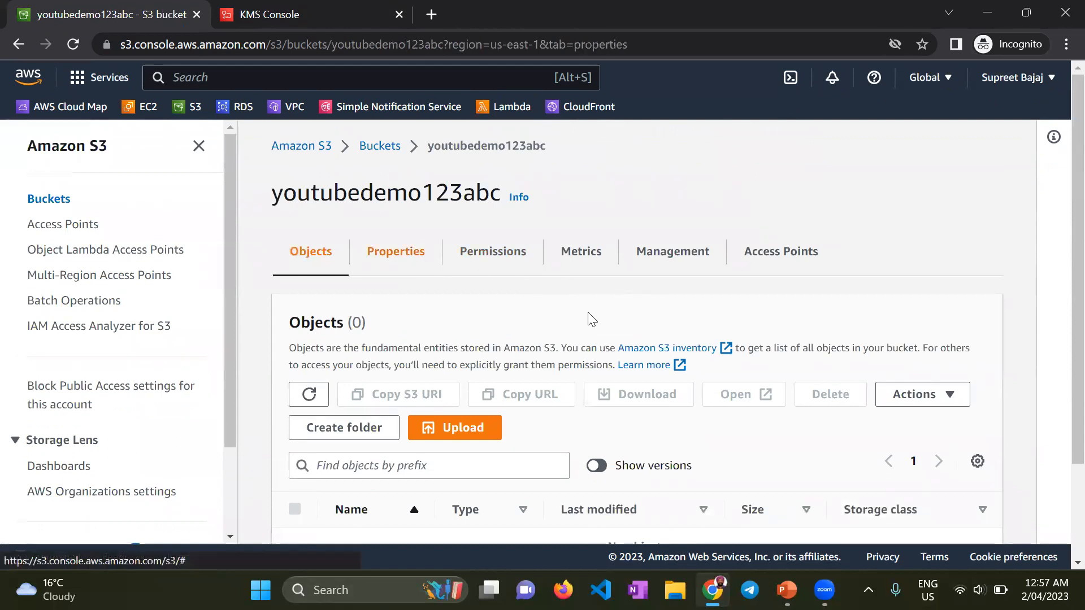
scroll(542, 368, down, 1)
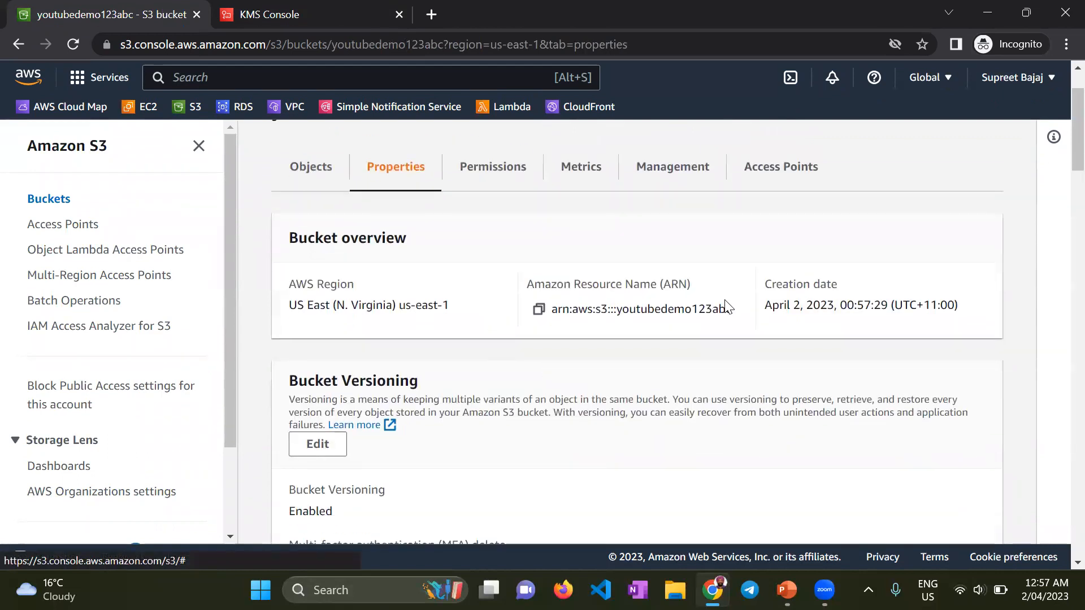
drag(732, 305, 540, 311)
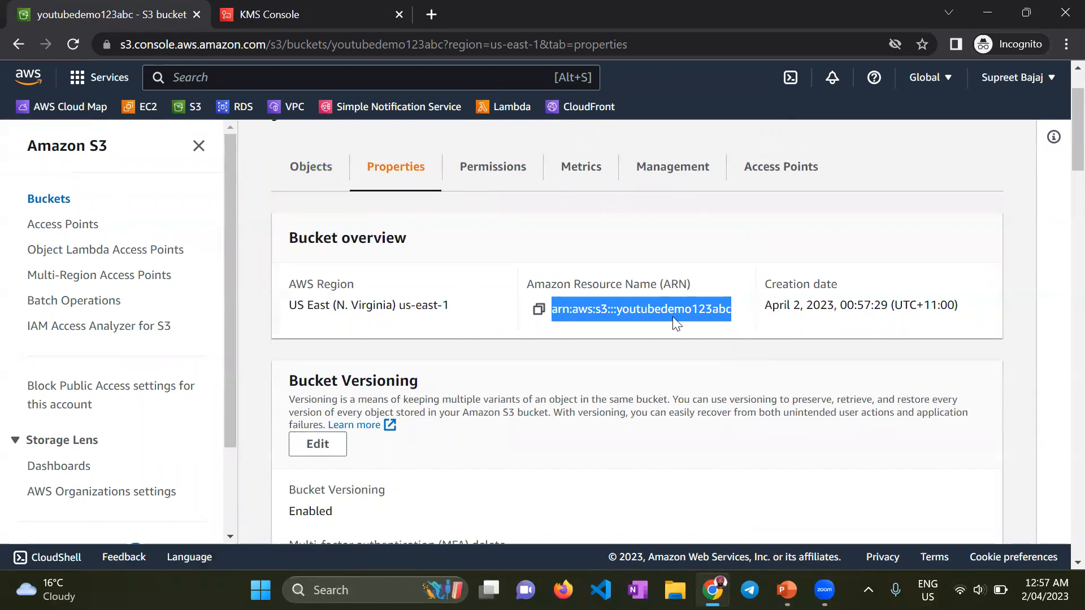
scroll(446, 384, down, 1)
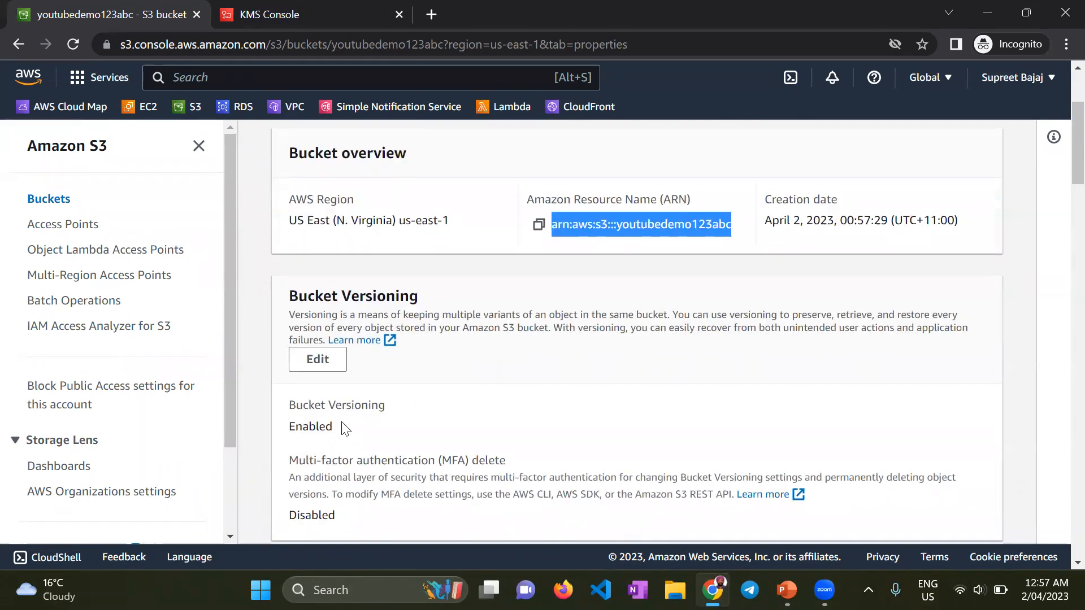
scroll(353, 410, down, 5)
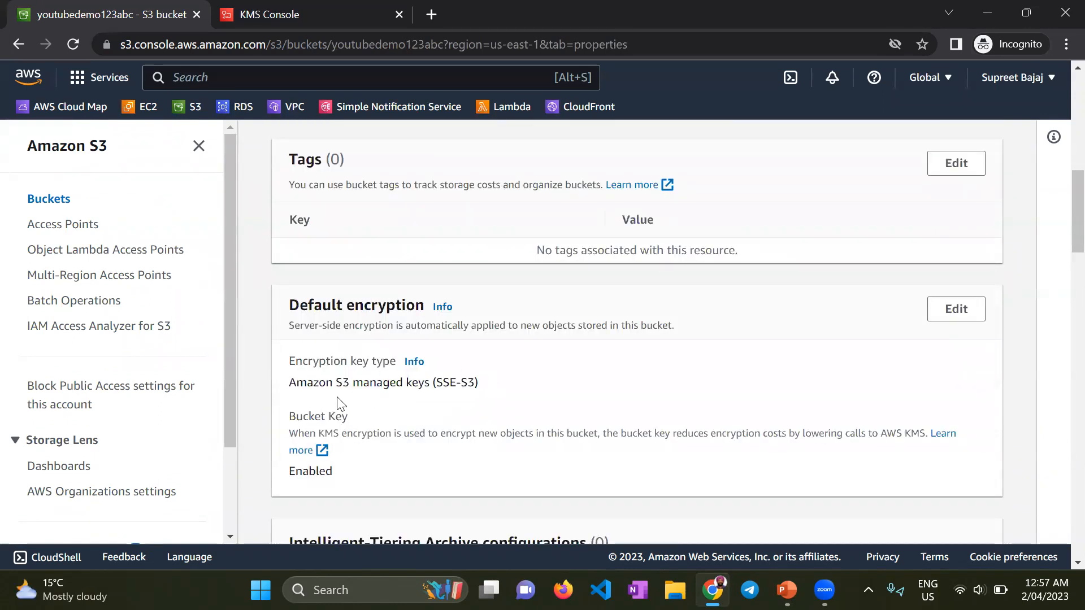
scroll(650, 374, down, 3)
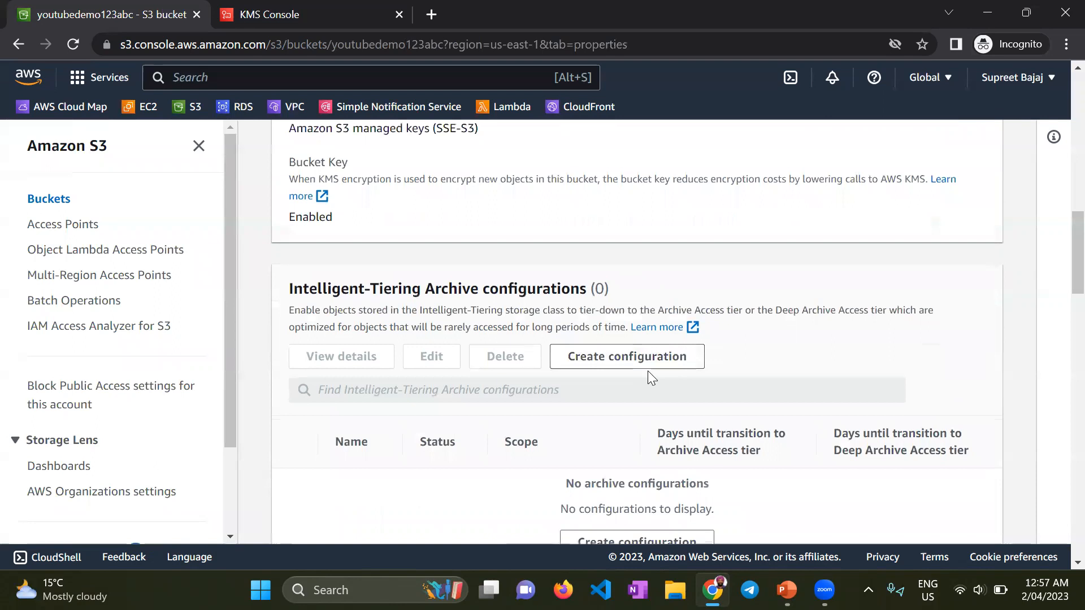
scroll(521, 396, up, 4)
scroll(521, 395, up, 7)
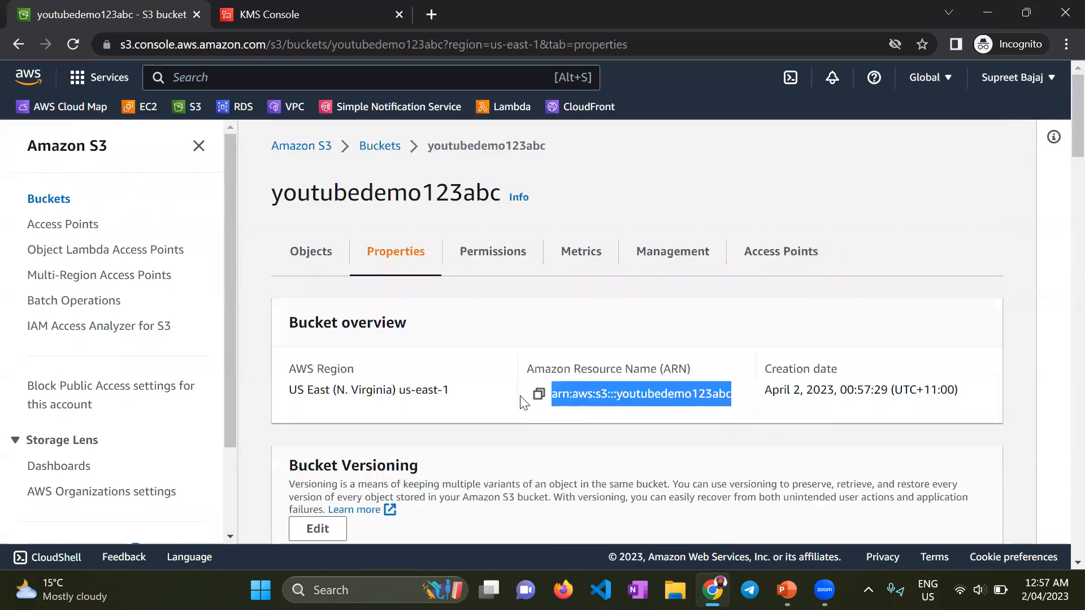
Start an upload to the bucket and add the file awss3.jpg from the Downloads folder
click(308, 259)
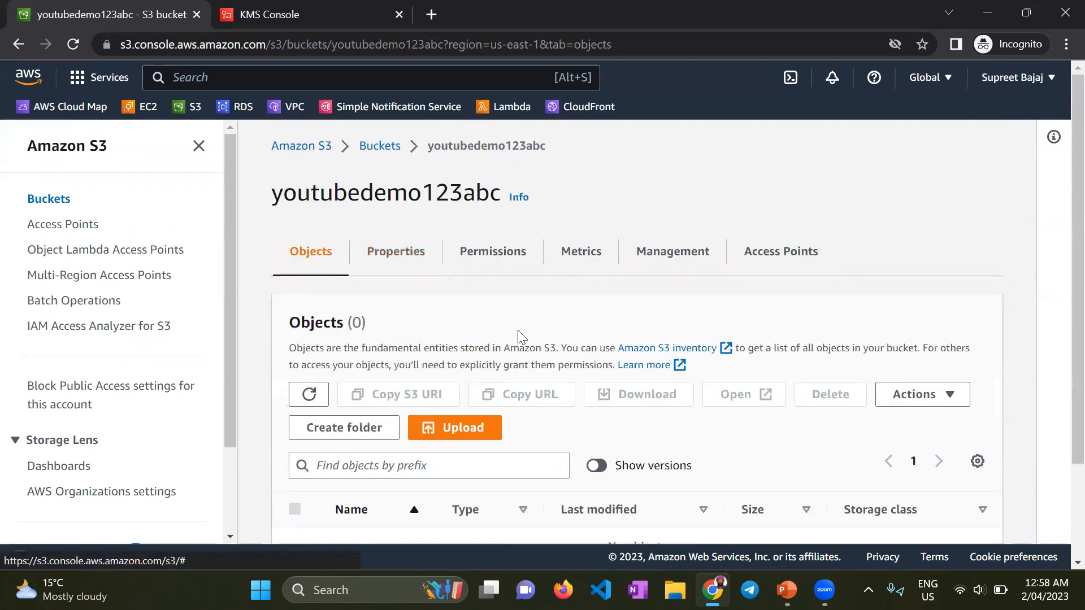
scroll(603, 391, down, 3)
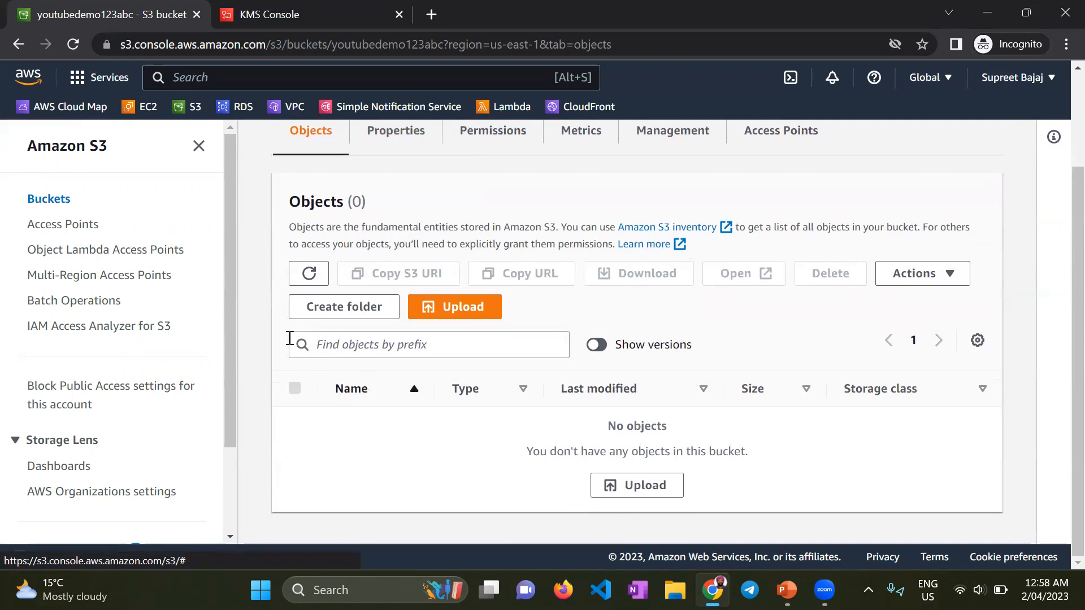
click(458, 317)
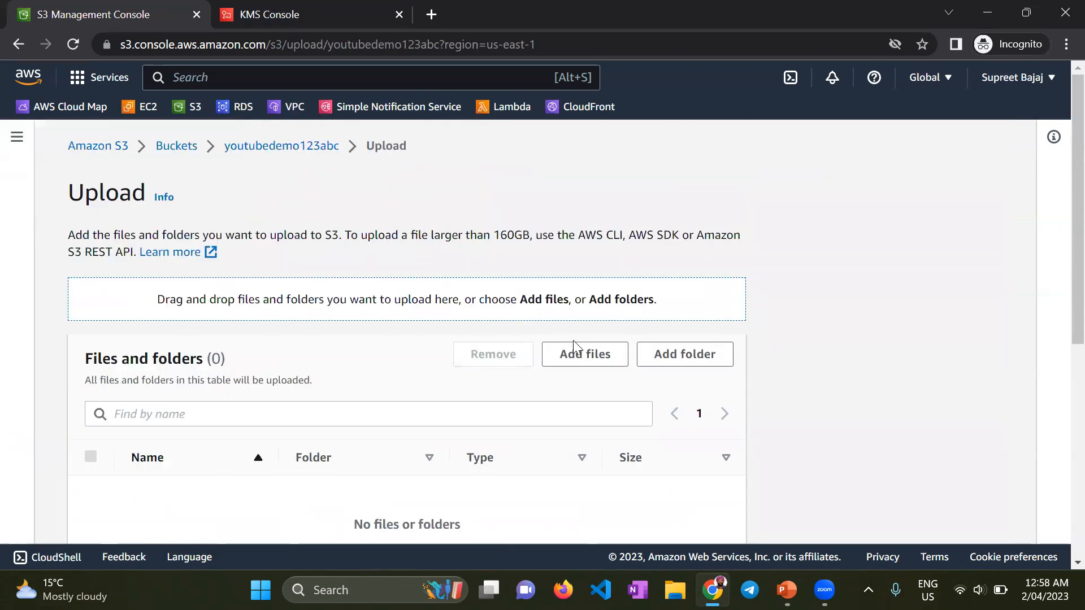
scroll(516, 373, down, 2)
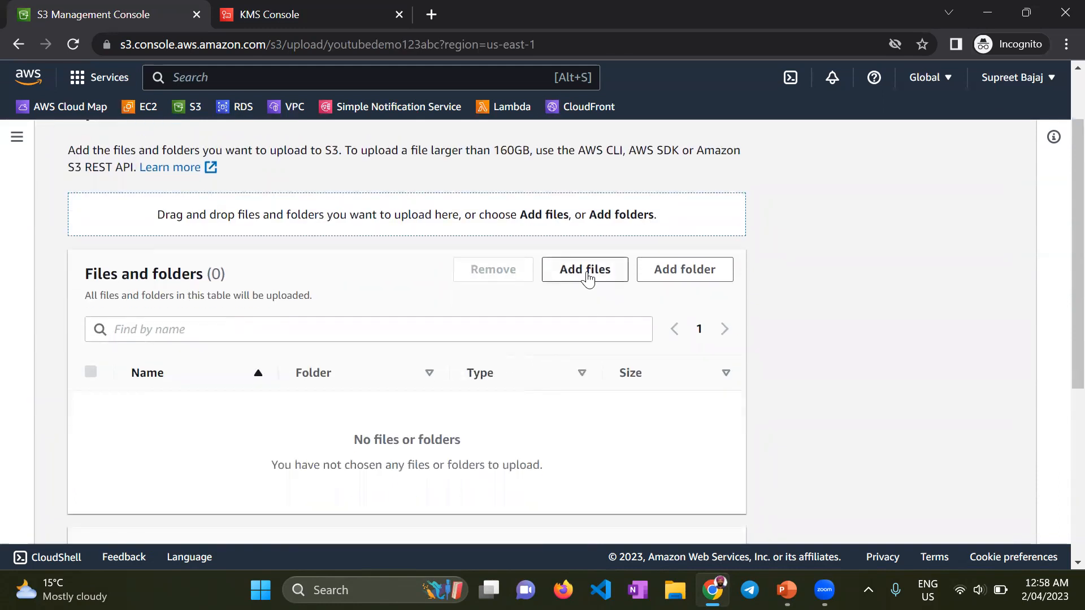
click(588, 273)
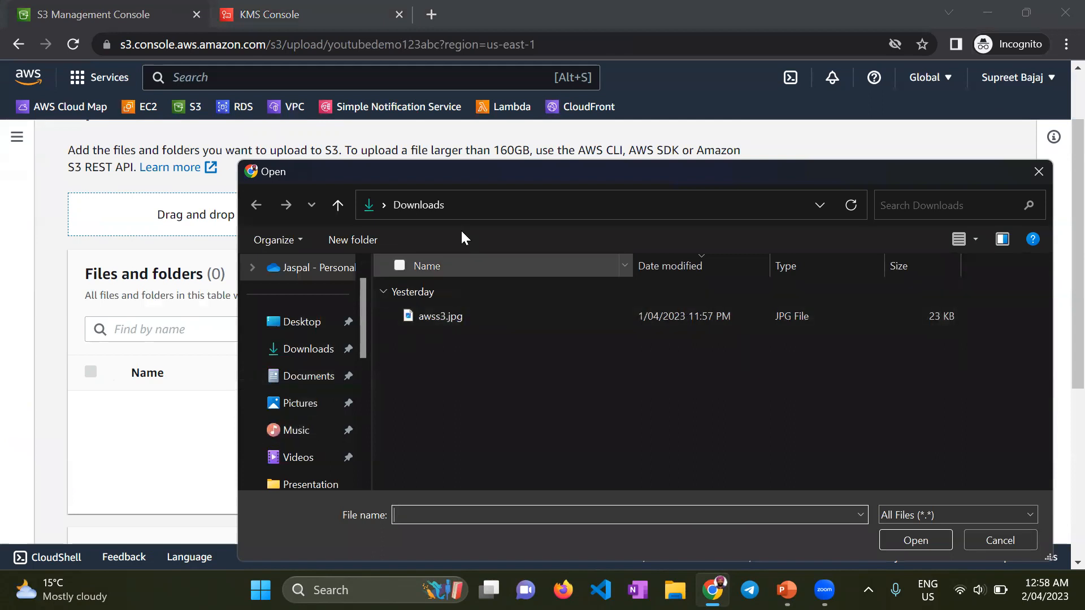
click(446, 318)
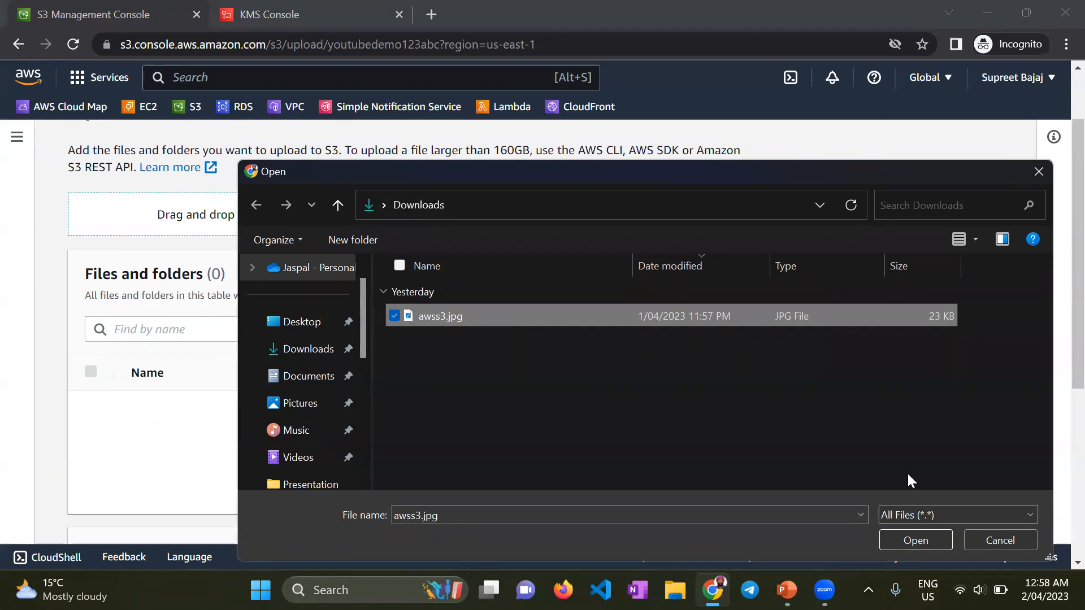
click(924, 539)
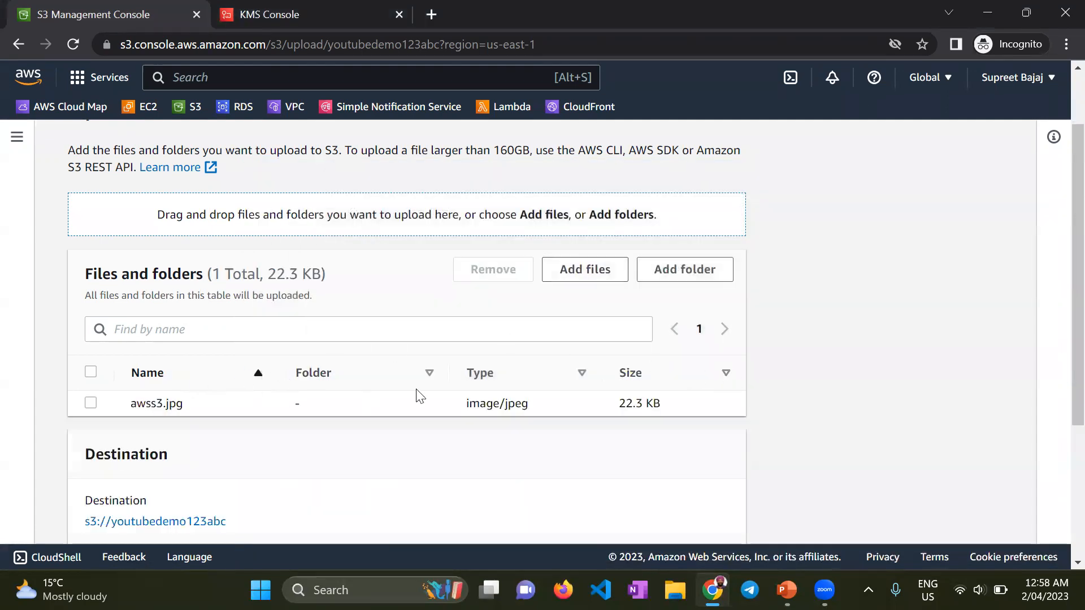
Expand the upload's properties and review the available storage classes, their intended uses and Availability Zones
scroll(527, 367, down, 4)
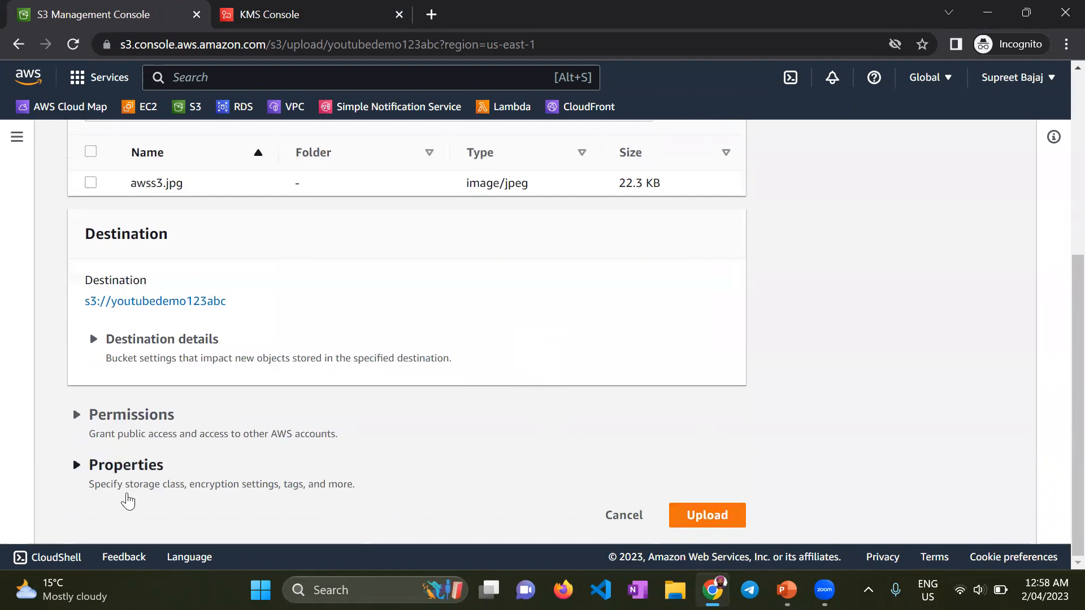
click(77, 466)
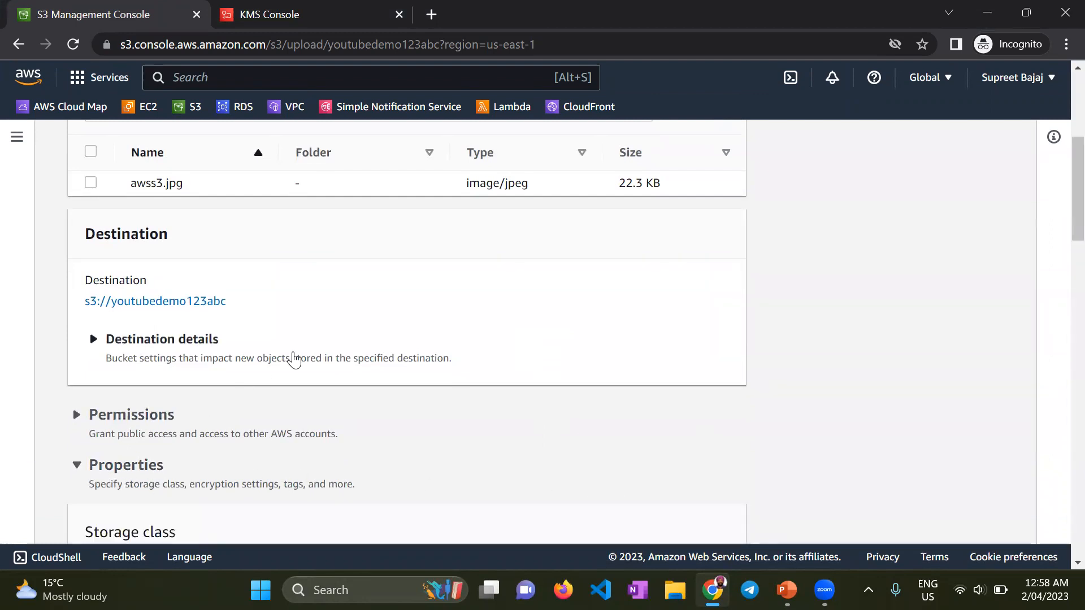
scroll(321, 342, down, 5)
scroll(260, 296, down, 1)
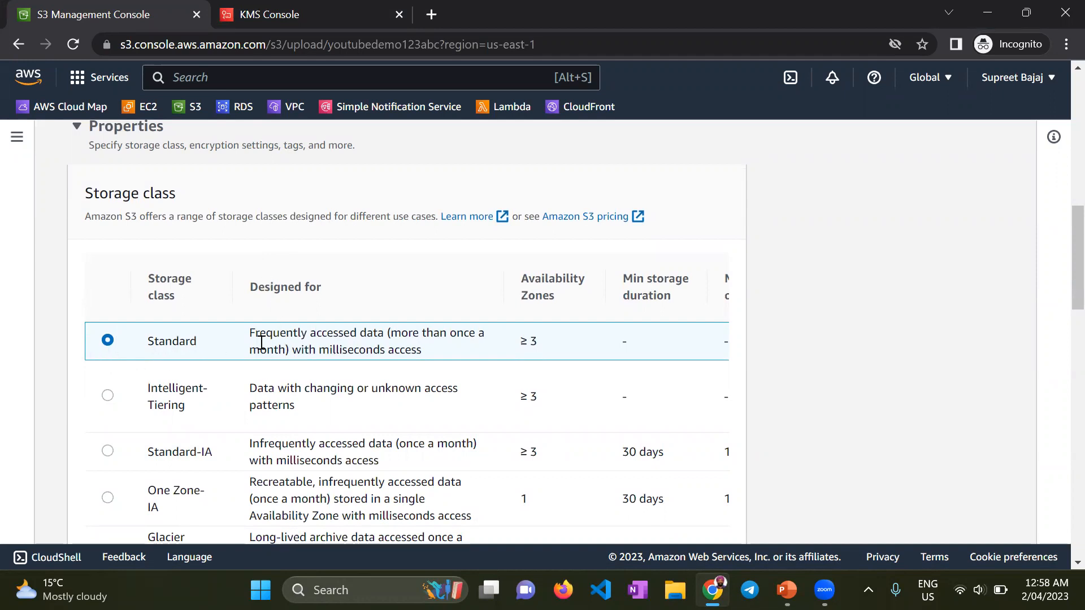
scroll(772, 268, down, 2)
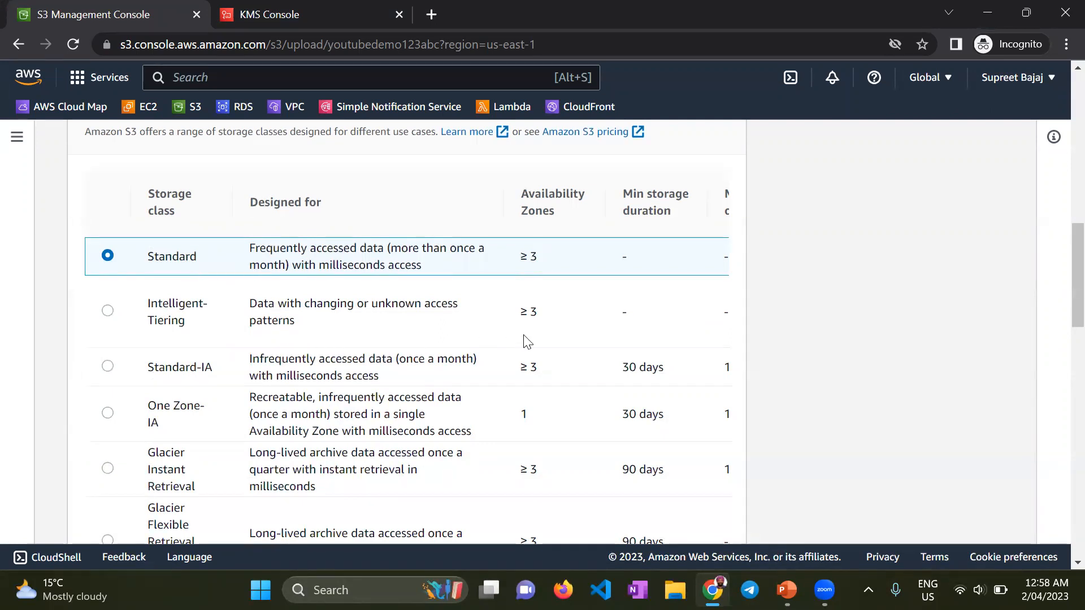
scroll(527, 340, down, 6)
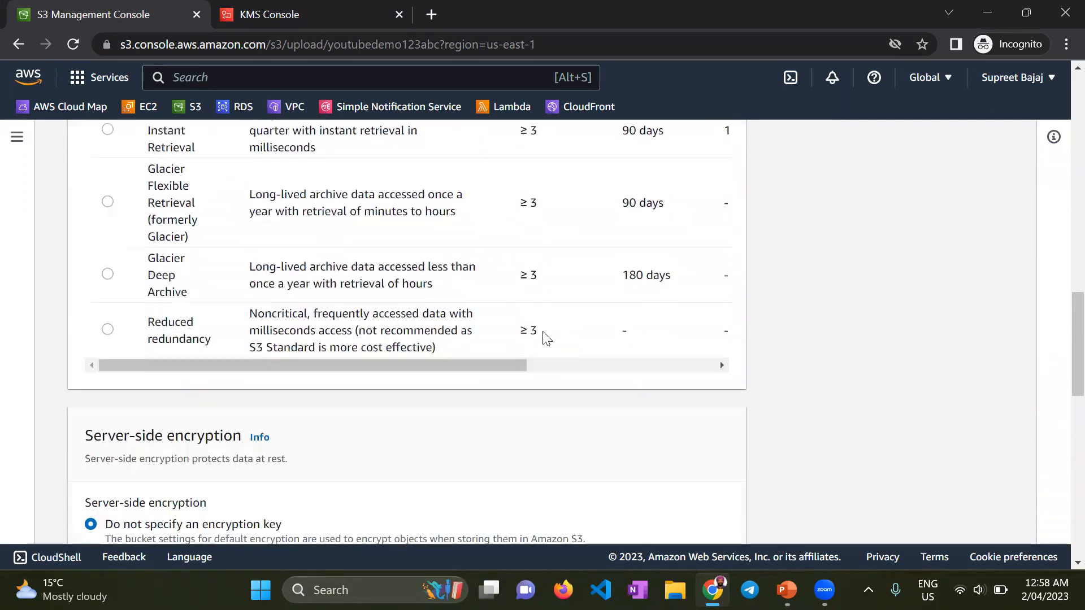
scroll(504, 353, up, 6)
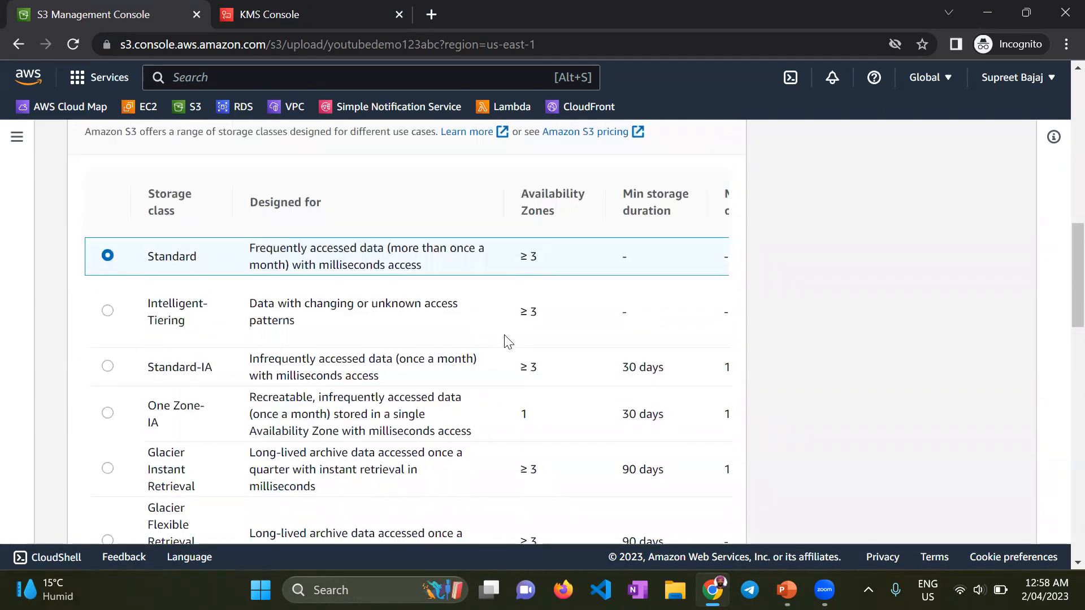
scroll(590, 452, down, 1)
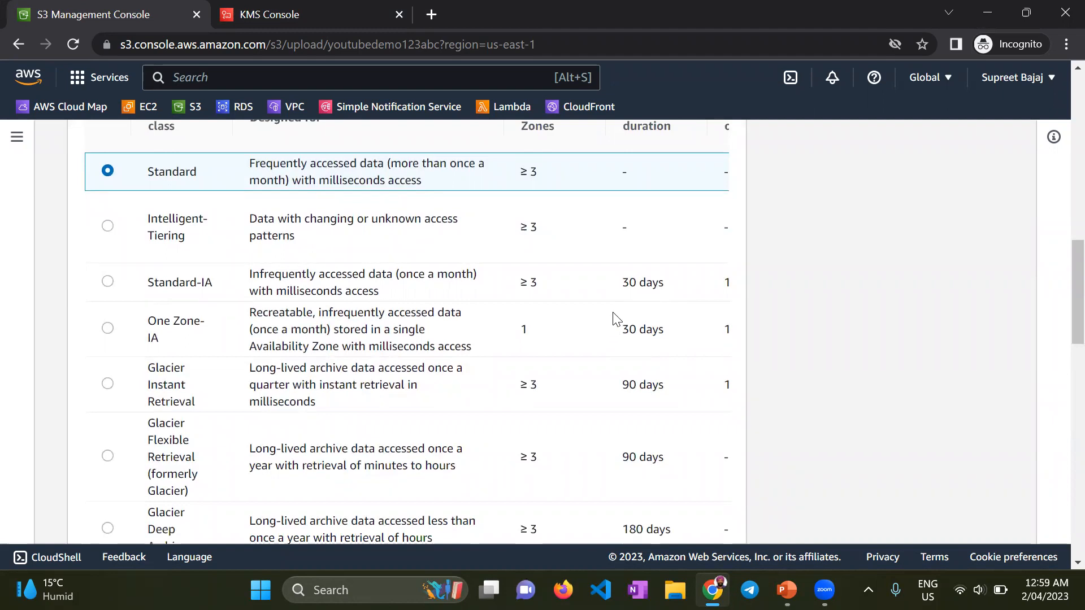
scroll(620, 316, up, 2)
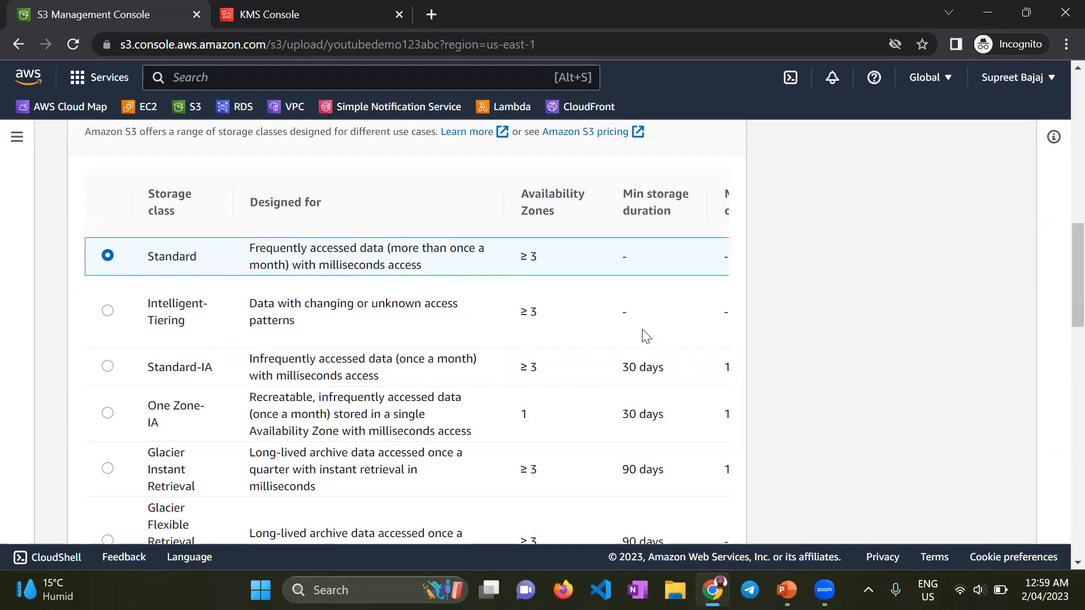
Compare the minimum storage durations of the storage classes, highlighting those of Standard-IA and Glacier Deep Archive
drag(668, 371, 599, 367)
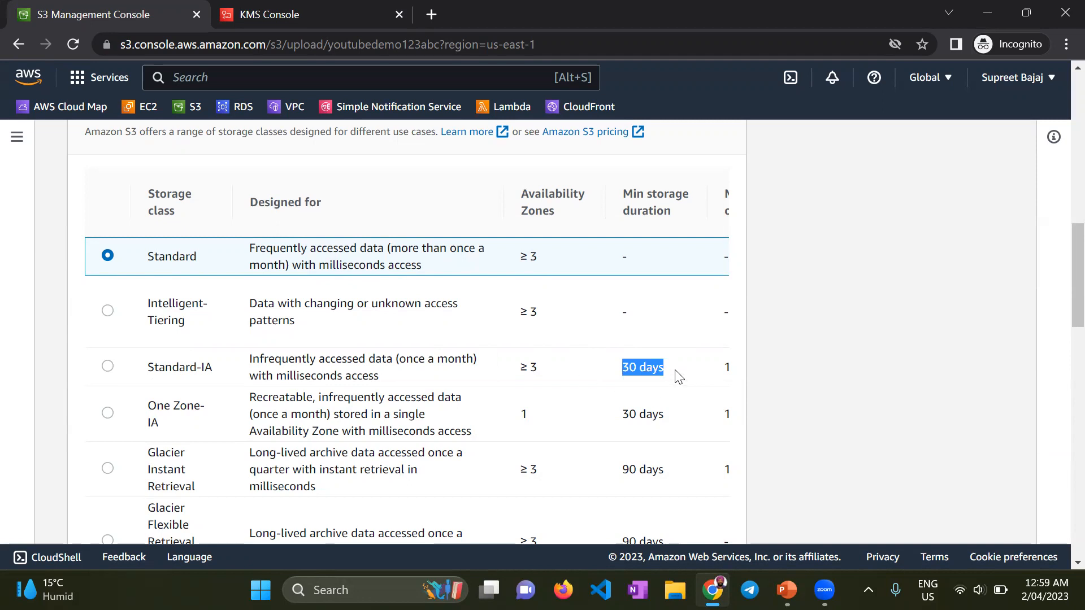
scroll(685, 355, down, 3)
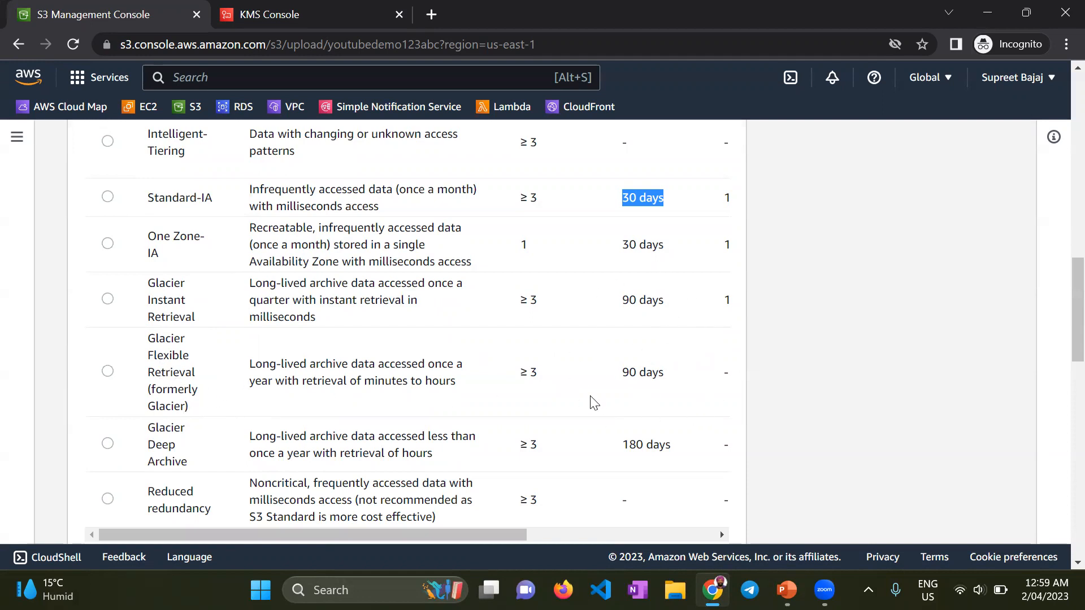
scroll(592, 401, down, 1)
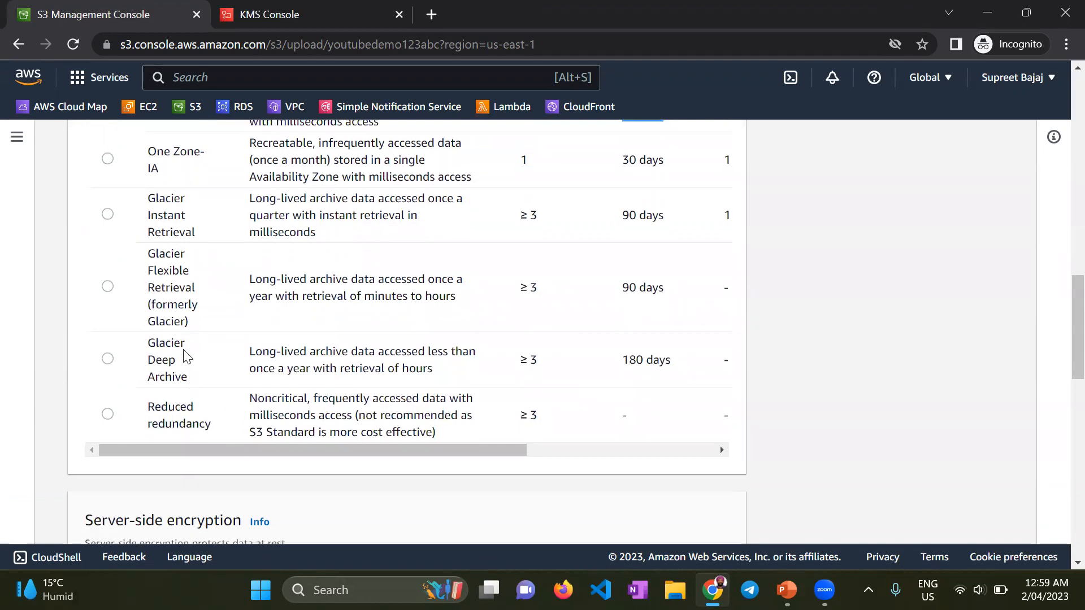
double_click(633, 359)
drag(661, 360, 674, 366)
scroll(667, 378, up, 2)
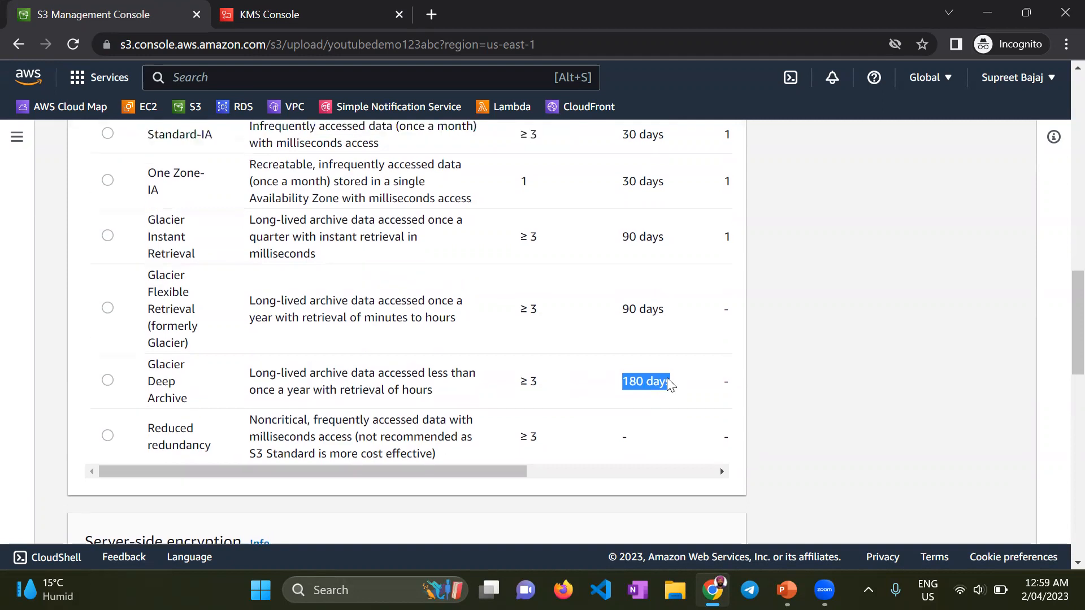
scroll(584, 446, down, 2)
Examine the storage classes' minimum billable object size, monitoring and auto-tiering fees, and retrieval fees, then return to the table's first columns
drag(513, 452, 710, 431)
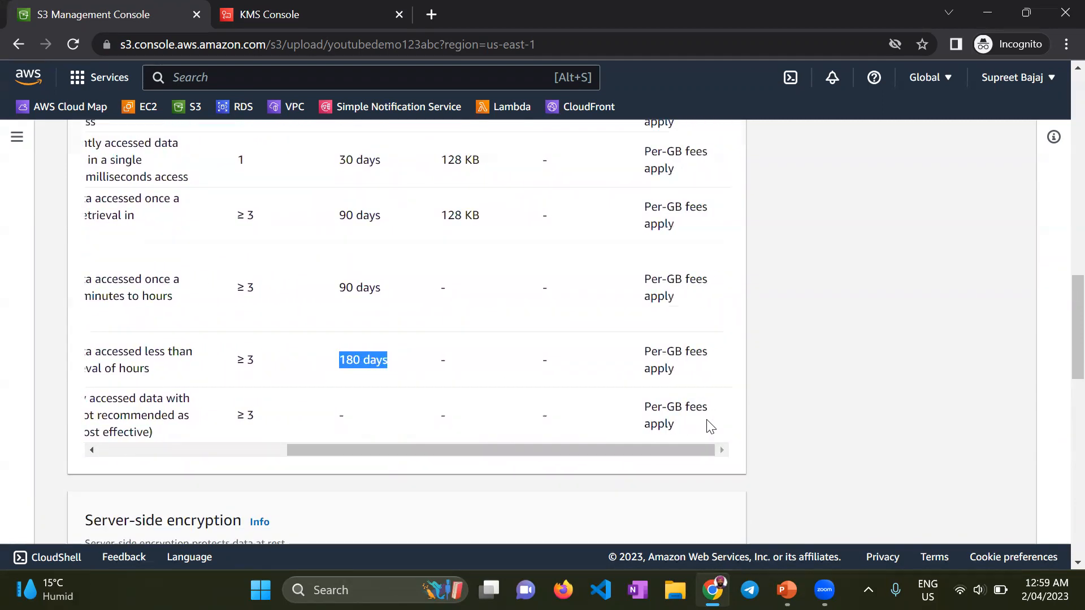
scroll(709, 426, up, 5)
scroll(708, 427, down, 1)
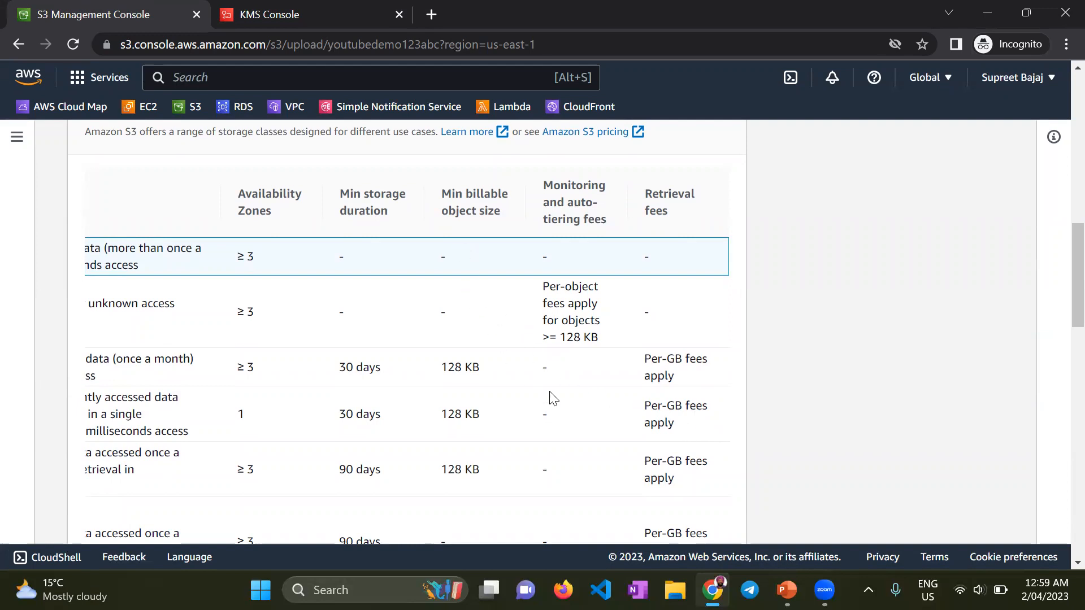
scroll(547, 370, down, 2)
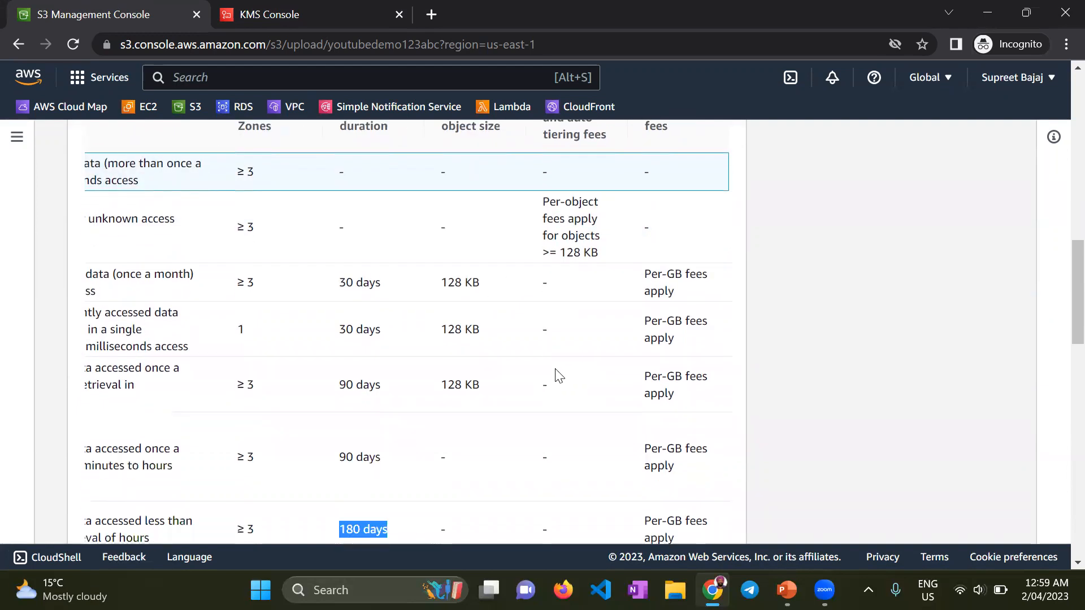
scroll(565, 364, down, 2)
drag(582, 446, 418, 468)
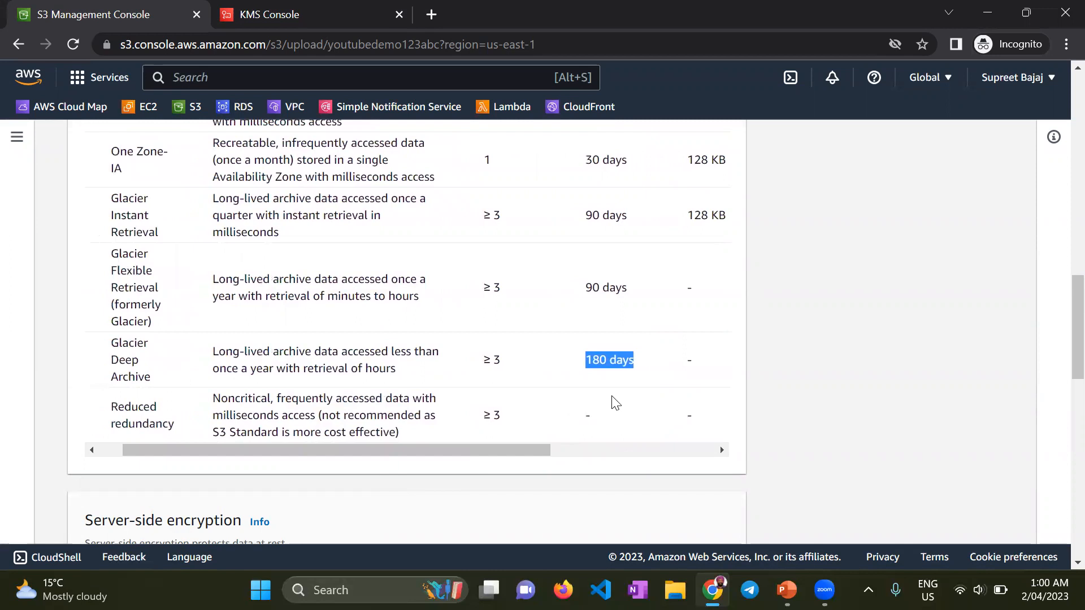
scroll(615, 402, up, 5)
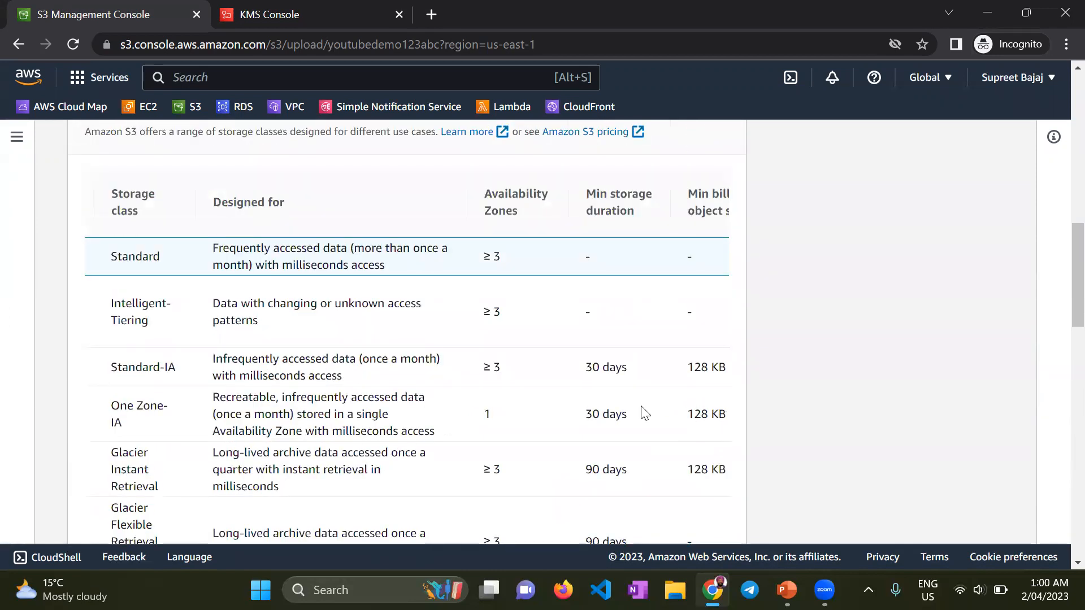
scroll(584, 407, down, 2)
scroll(562, 452, down, 1)
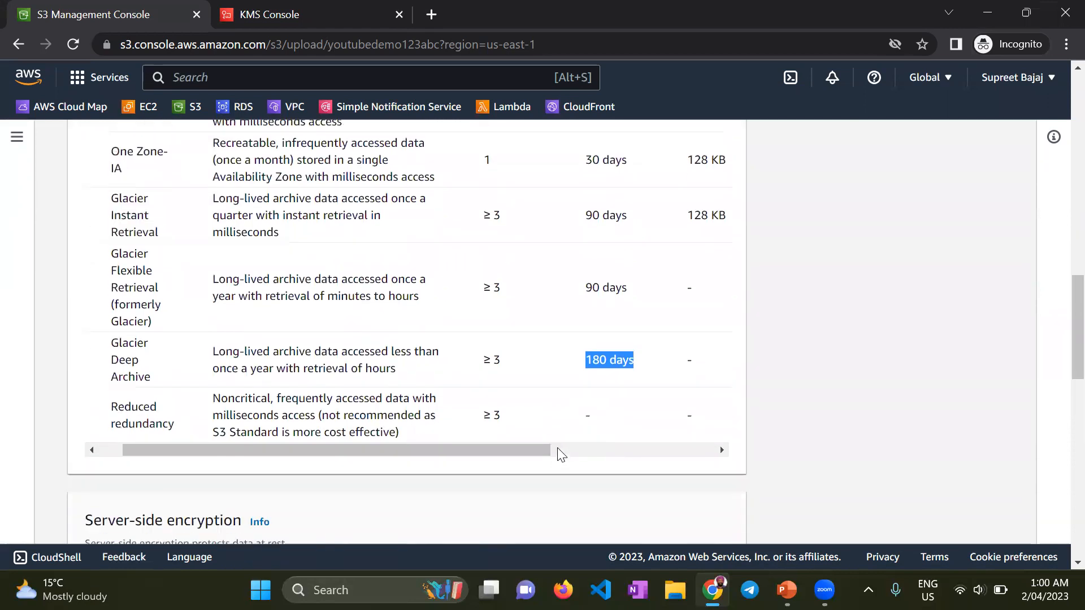
drag(539, 450, 470, 461)
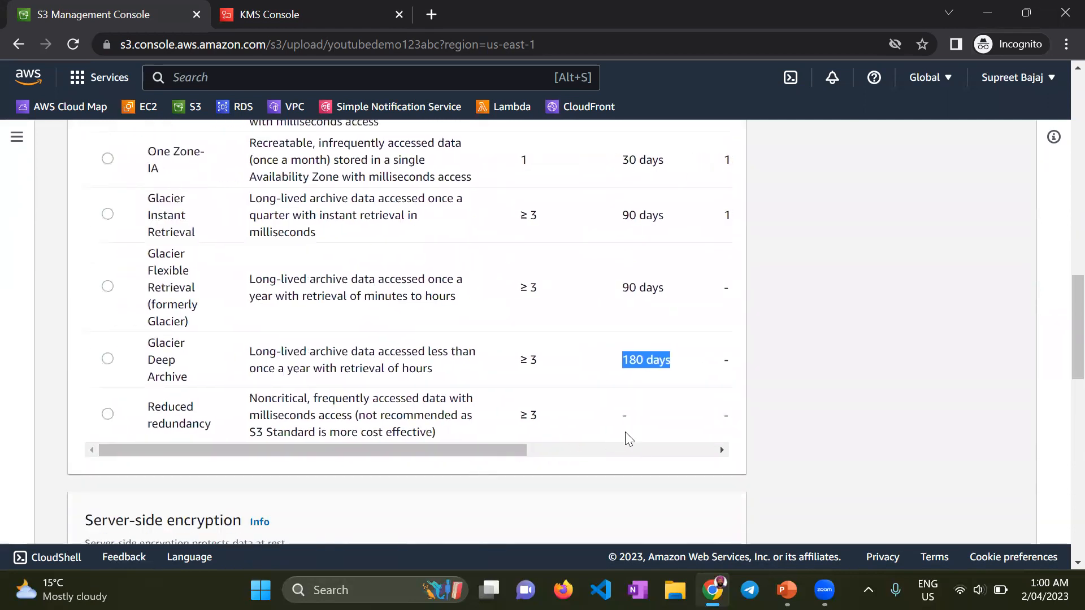
Upload awss3.jpg with the default encryption, checksum, tag and metadata settings, review the upload status and close it
scroll(585, 444, up, 2)
scroll(655, 398, down, 8)
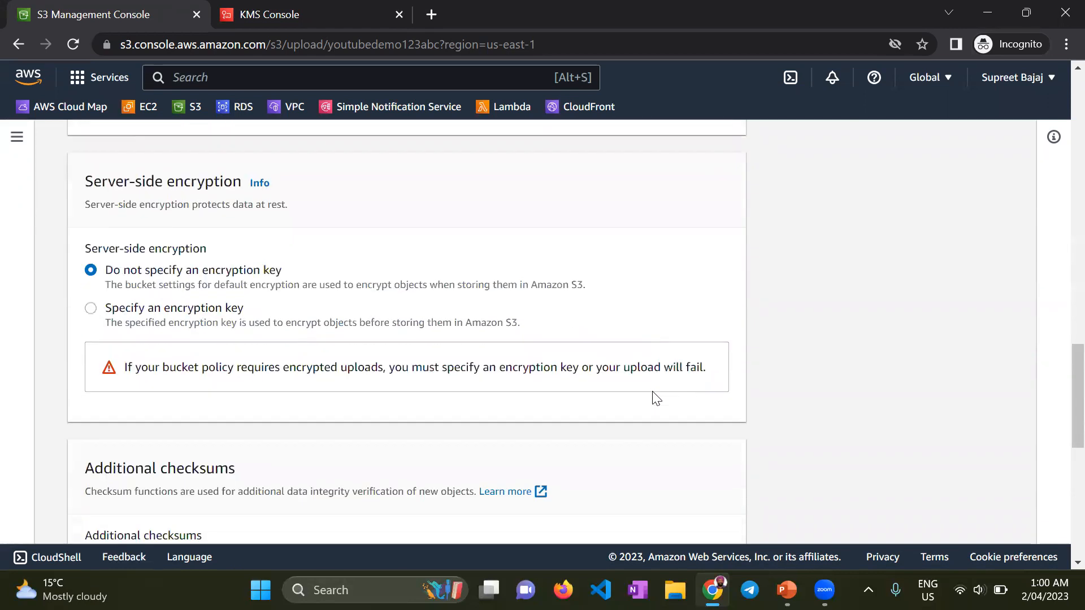
scroll(655, 398, down, 1)
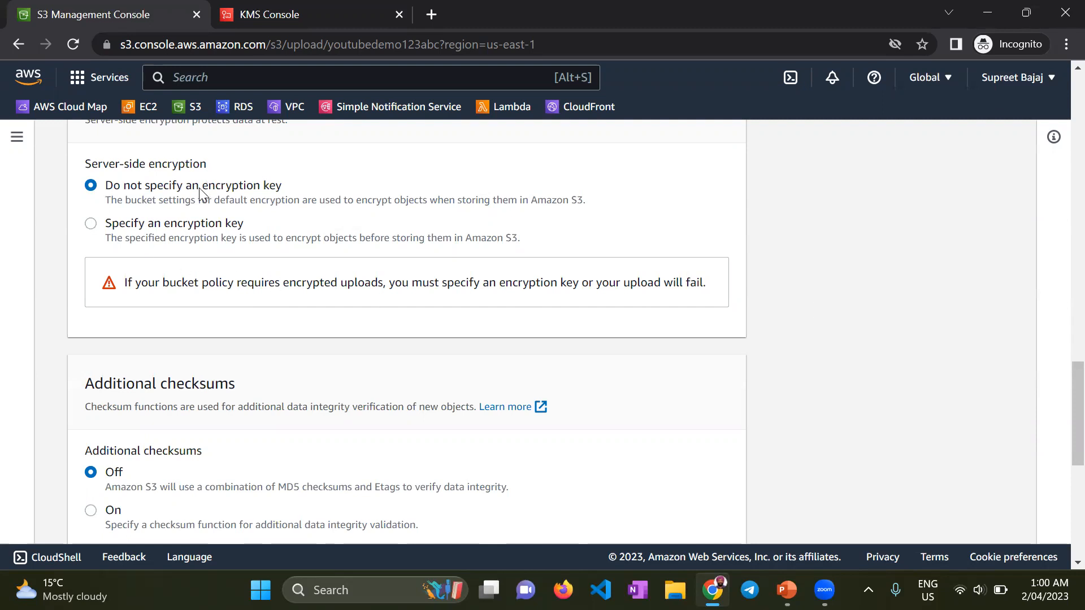
scroll(574, 310, down, 7)
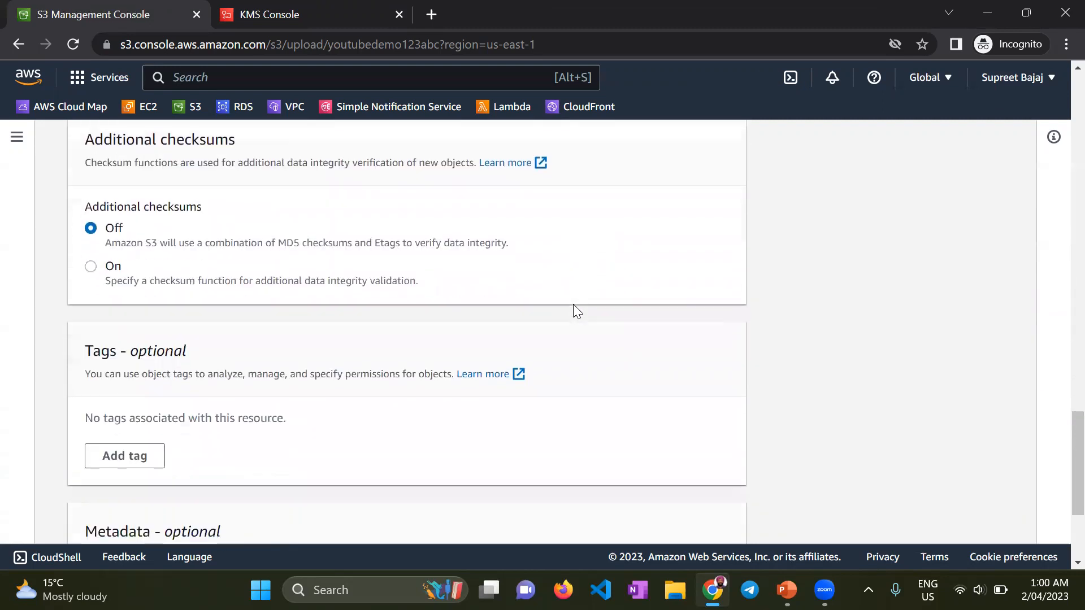
scroll(571, 308, down, 2)
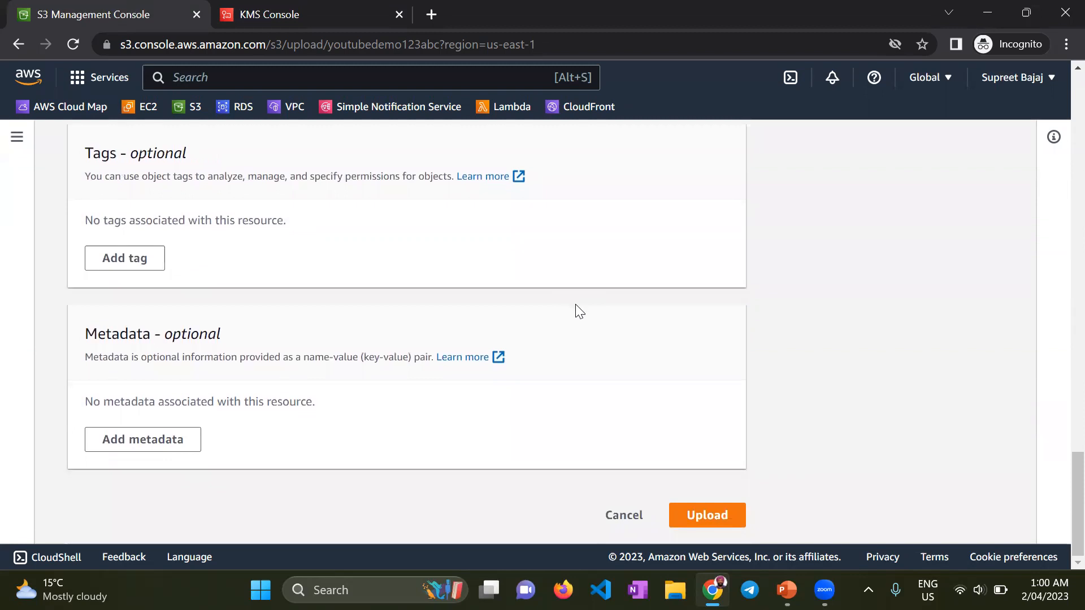
click(704, 514)
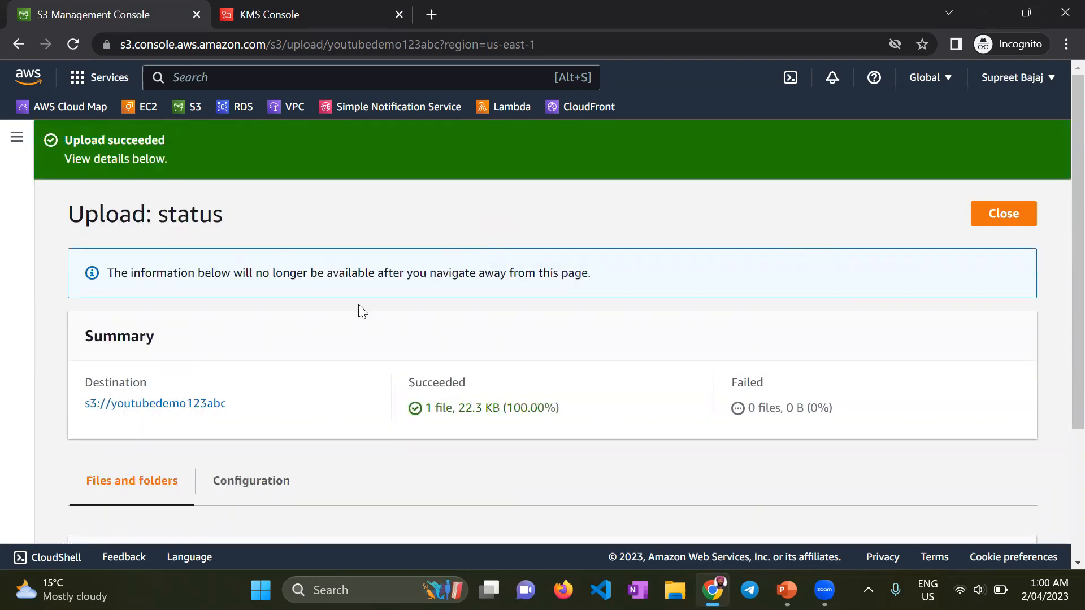
scroll(375, 375, down, 3)
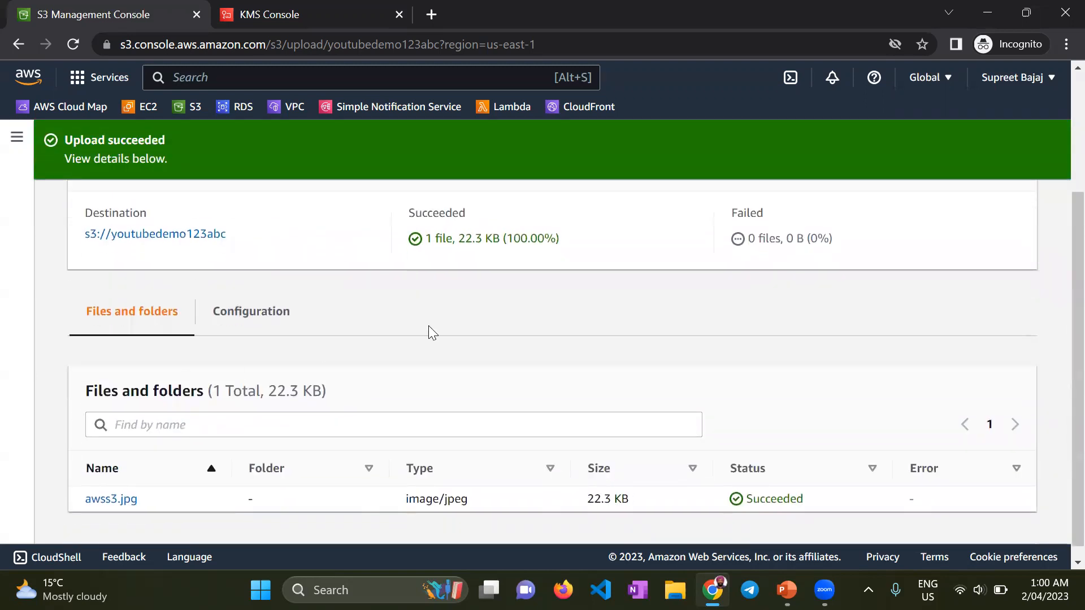
scroll(428, 327, up, 3)
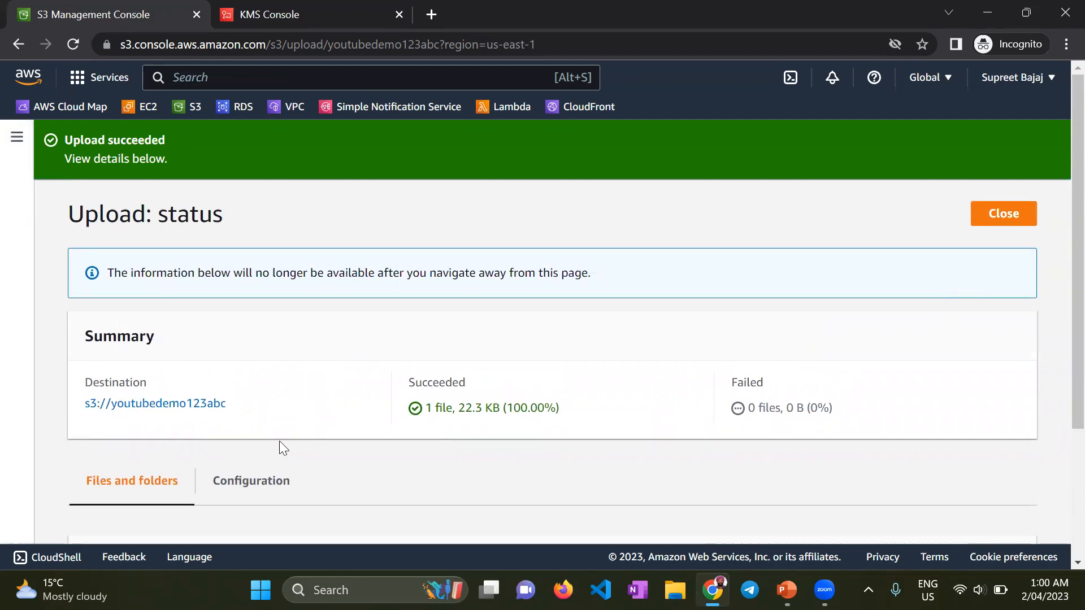
click(1003, 215)
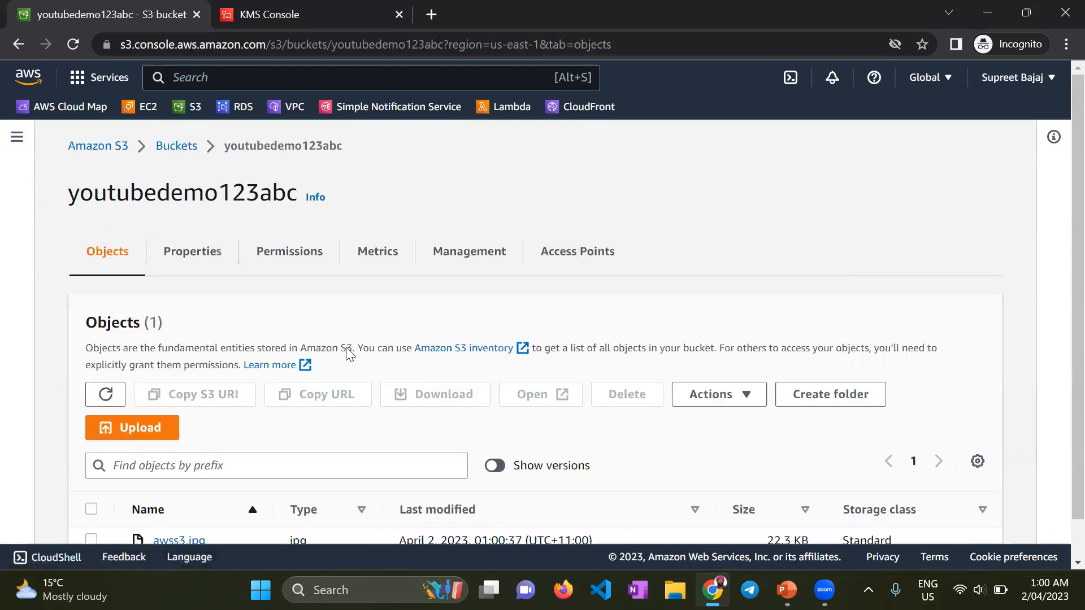
Open the details of the awss3.jpg object and copy its object URL
scroll(281, 425, down, 2)
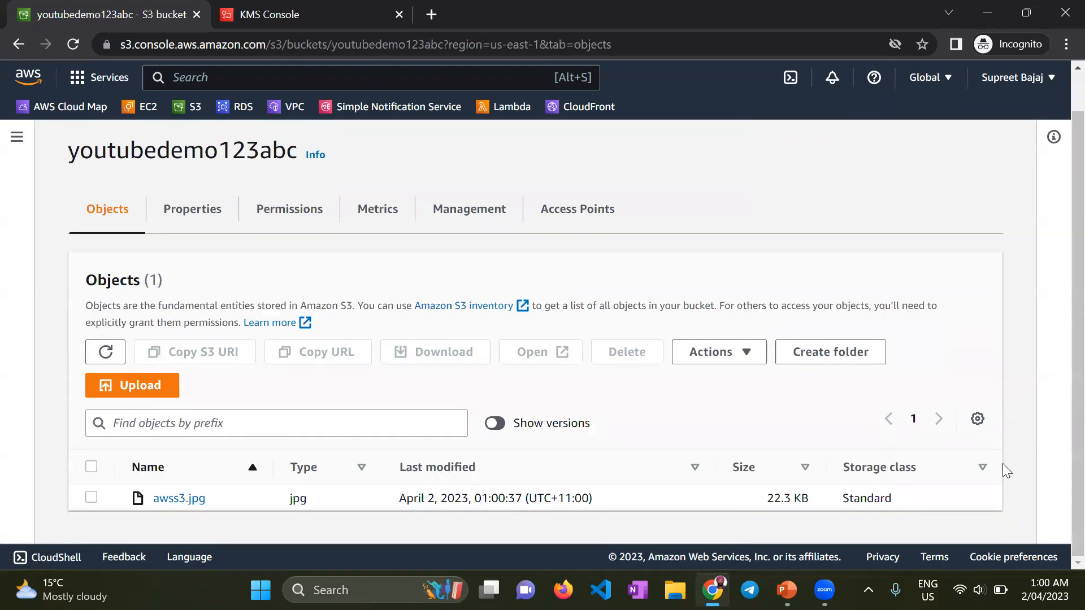
click(178, 499)
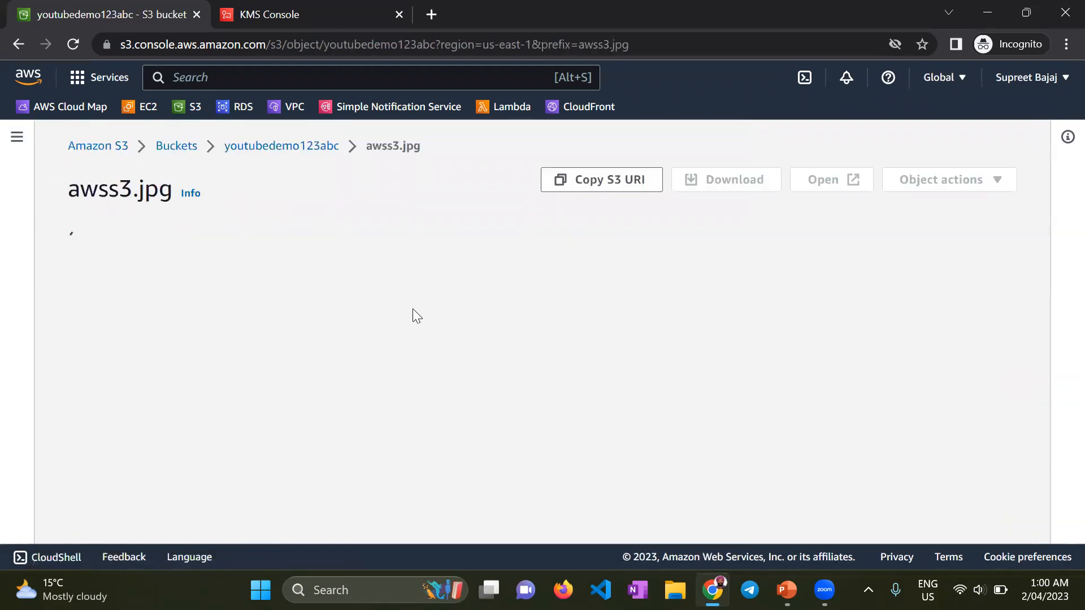
scroll(416, 308, down, 4)
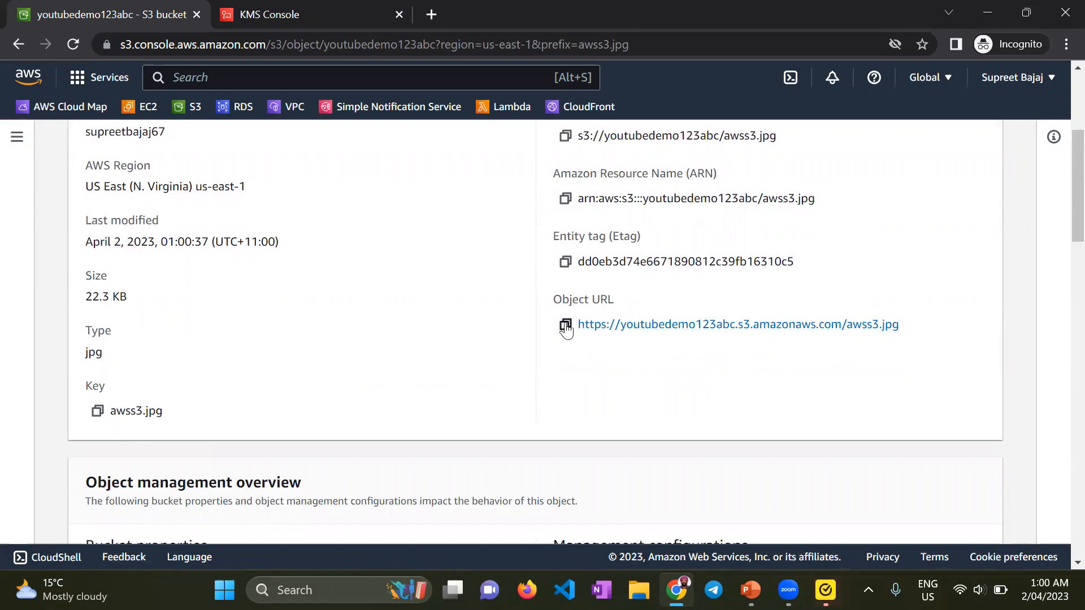
click(566, 328)
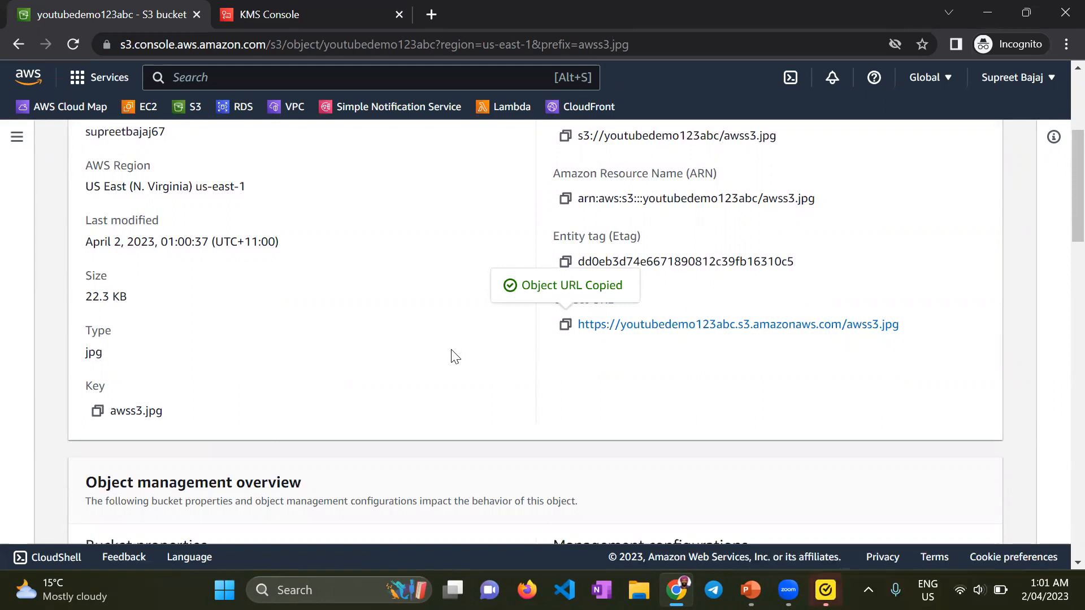
scroll(454, 356, up, 2)
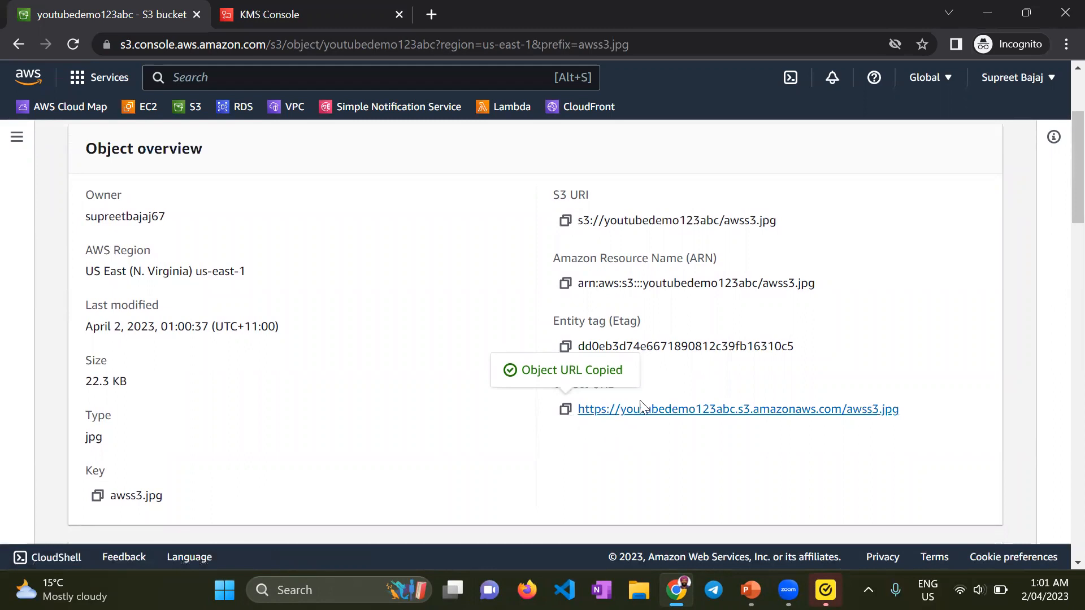
Open the copied object URL in a new browser tab and highlight the message in the response
click(431, 11)
key(ctrl+v)
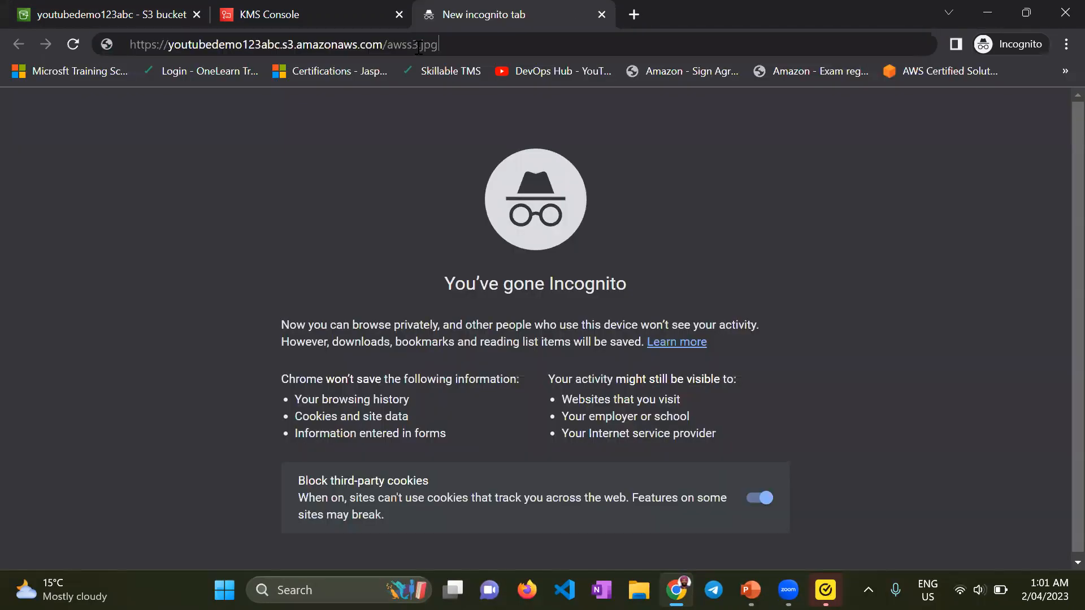
key(Return)
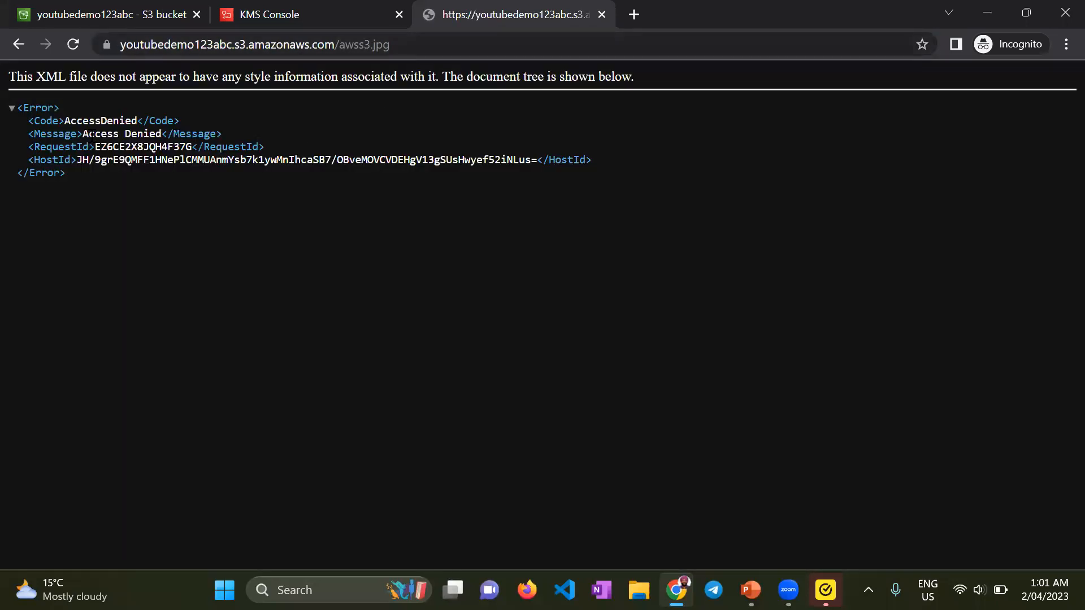
drag(83, 134, 159, 133)
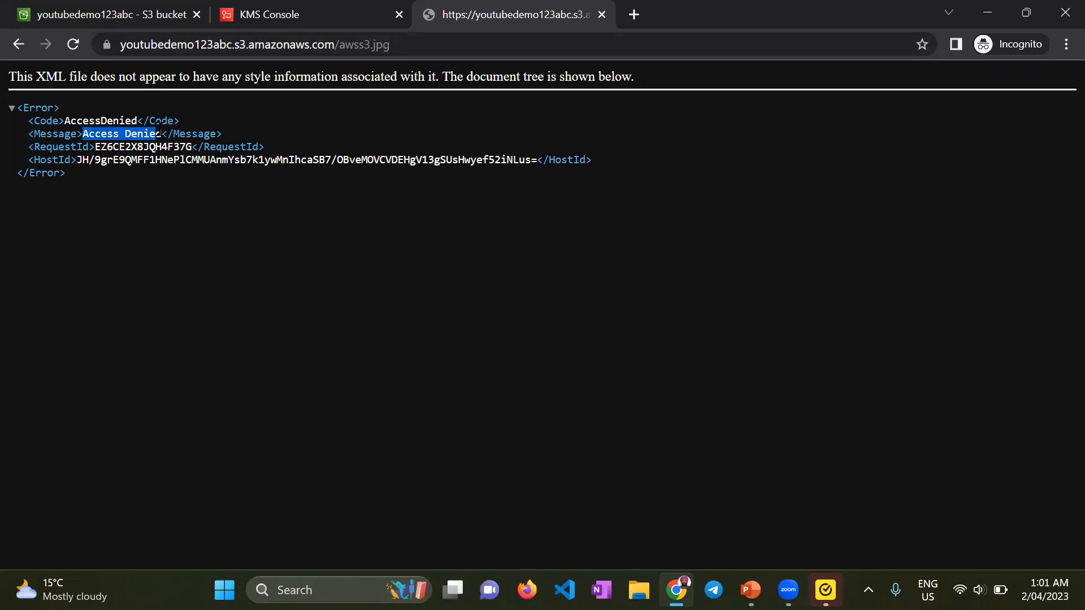
Return to the awss3.jpg object page and create a presigned URL for the object that expires after 5 minutes
click(324, 8)
click(135, 8)
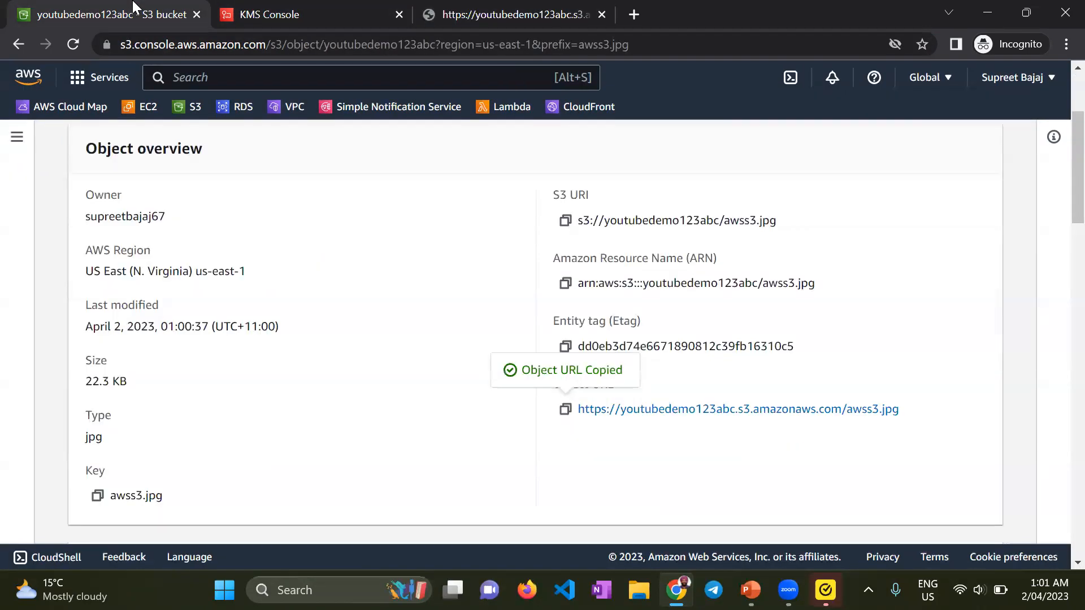
scroll(673, 218, up, 3)
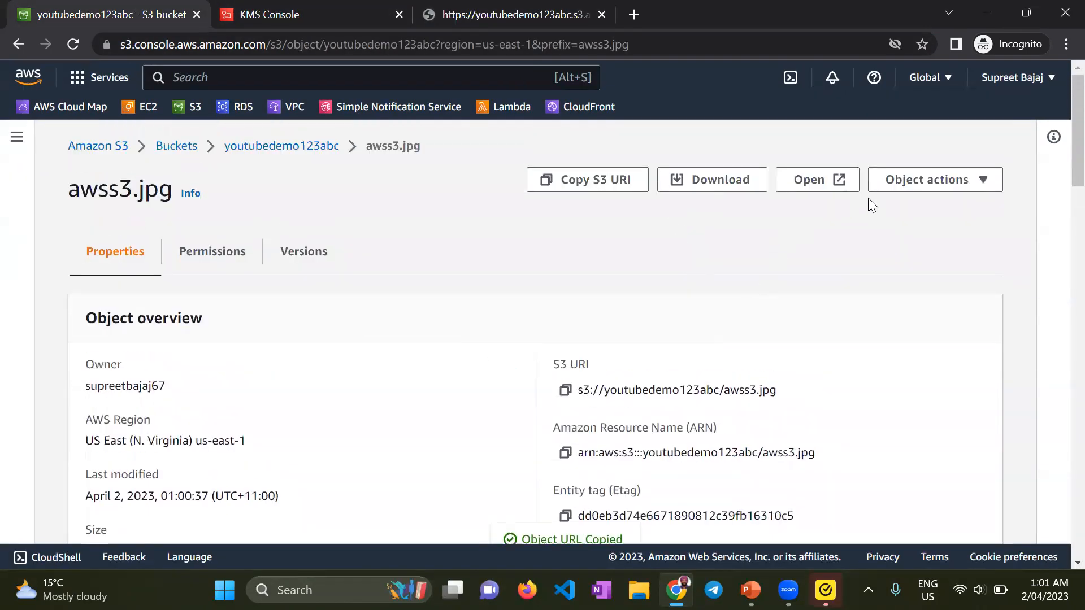
click(977, 182)
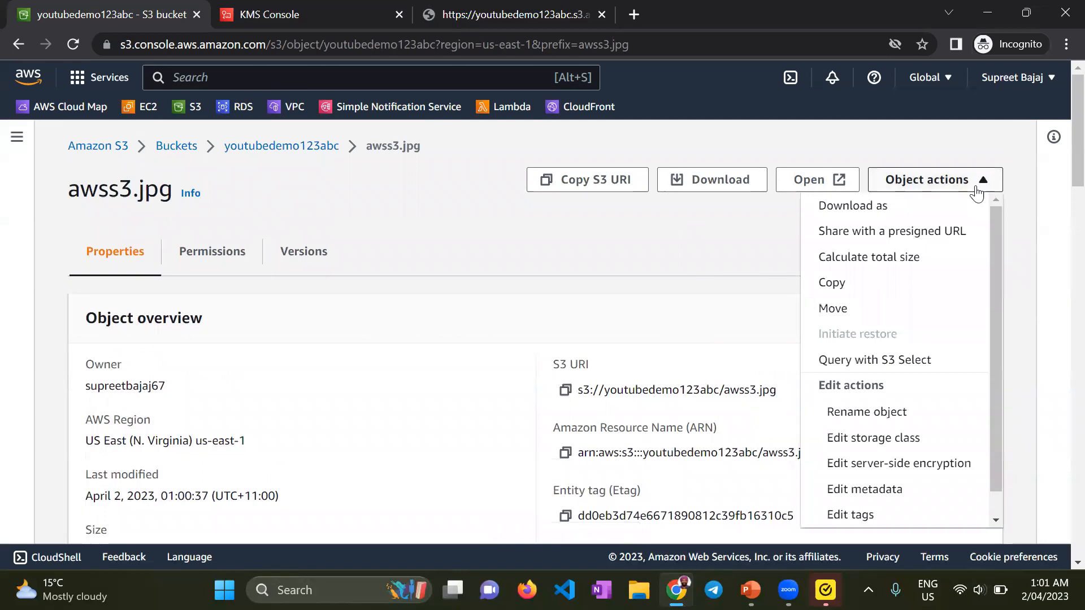
click(938, 232)
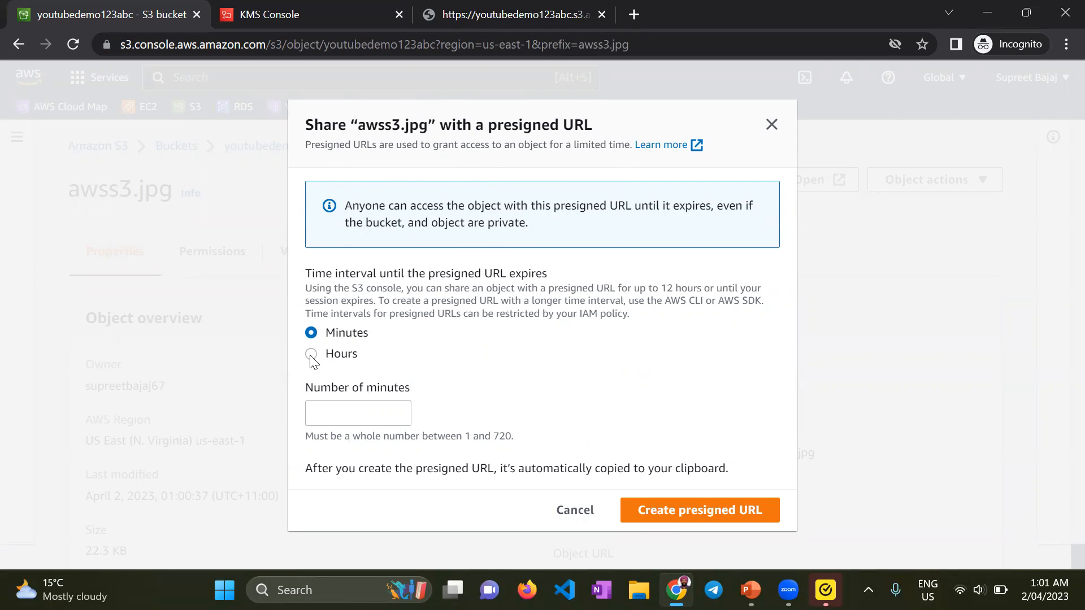
click(339, 413)
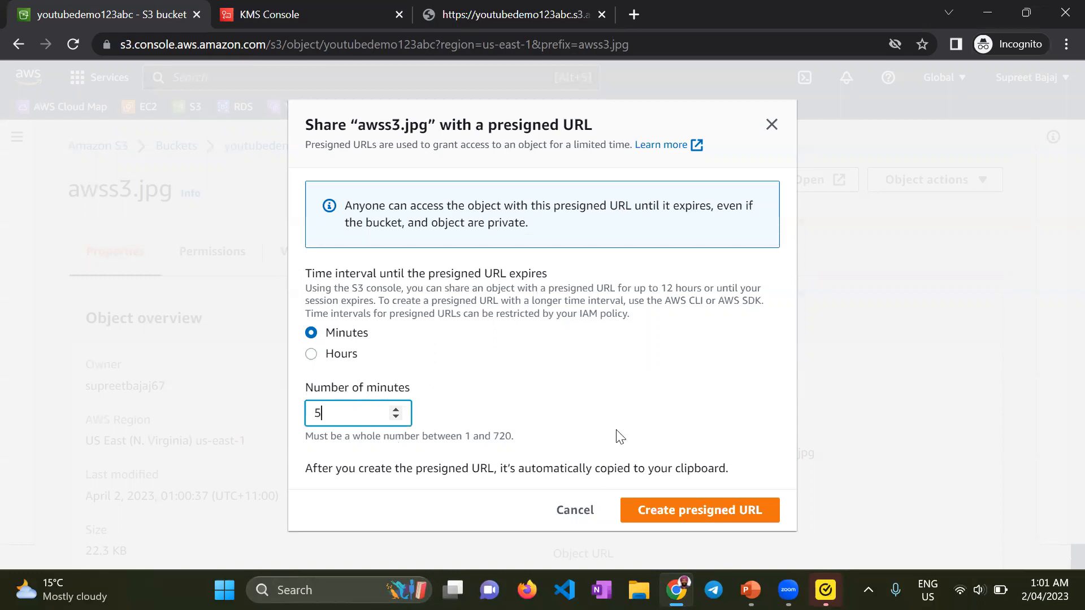
click(727, 510)
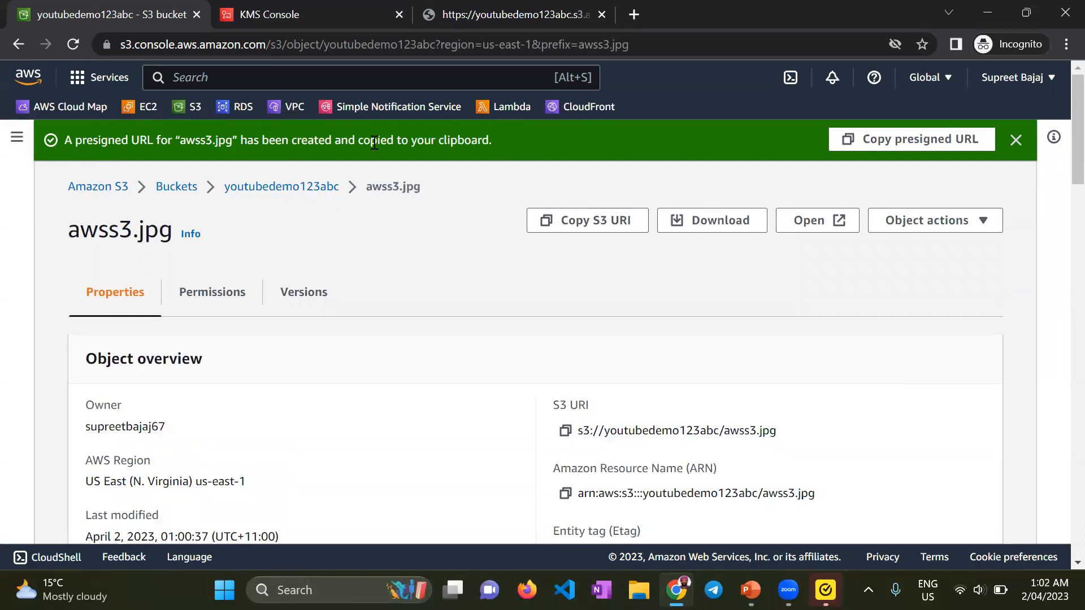
Load the copied presigned URL, including its security token, in a new browser tab to test access to the image
click(634, 14)
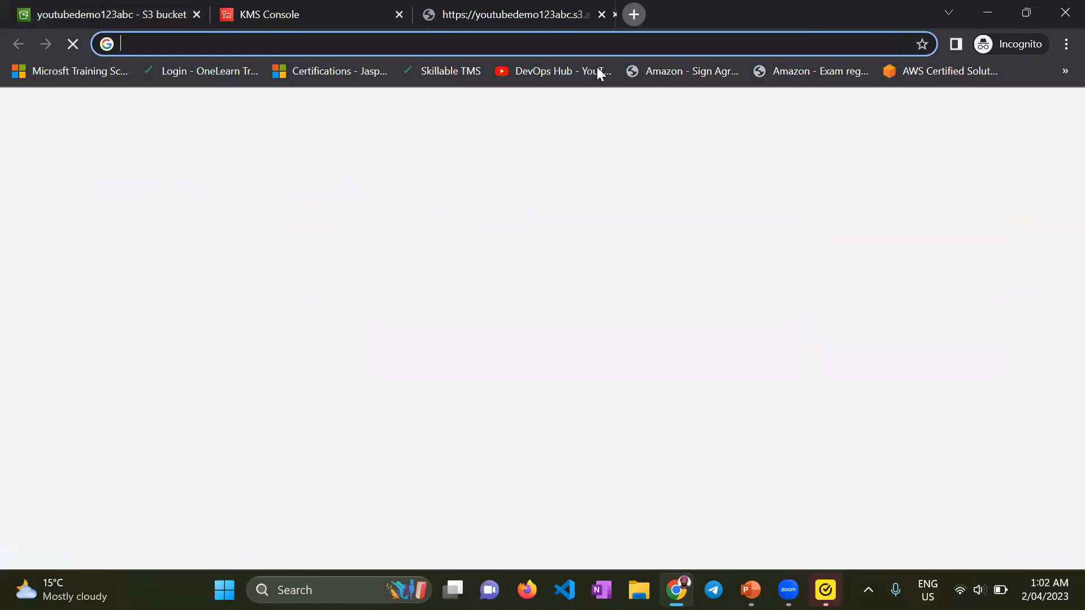
key(ctrl+v)
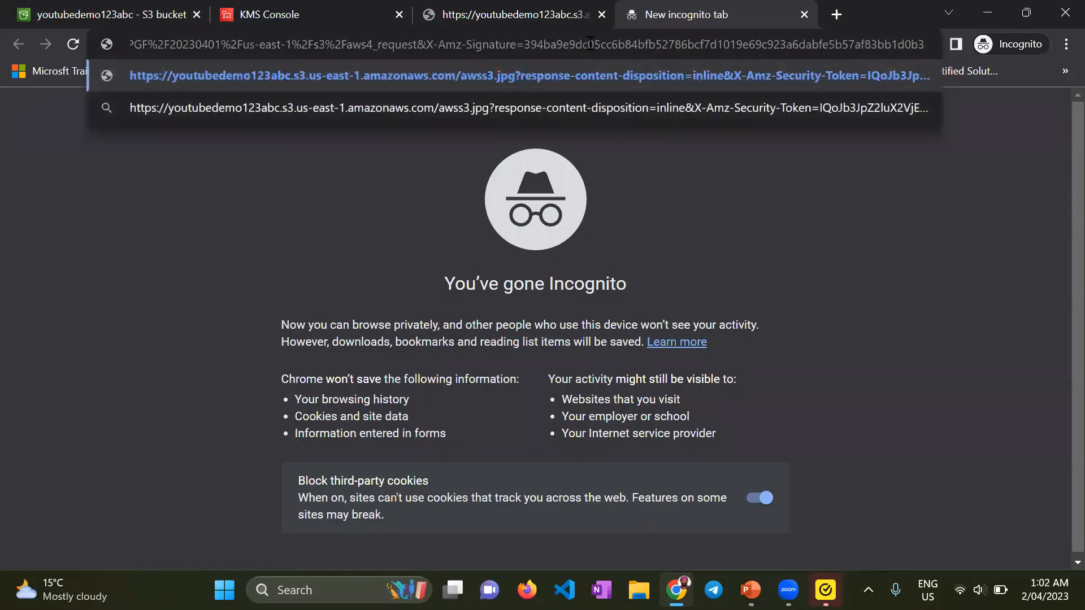
key(Return)
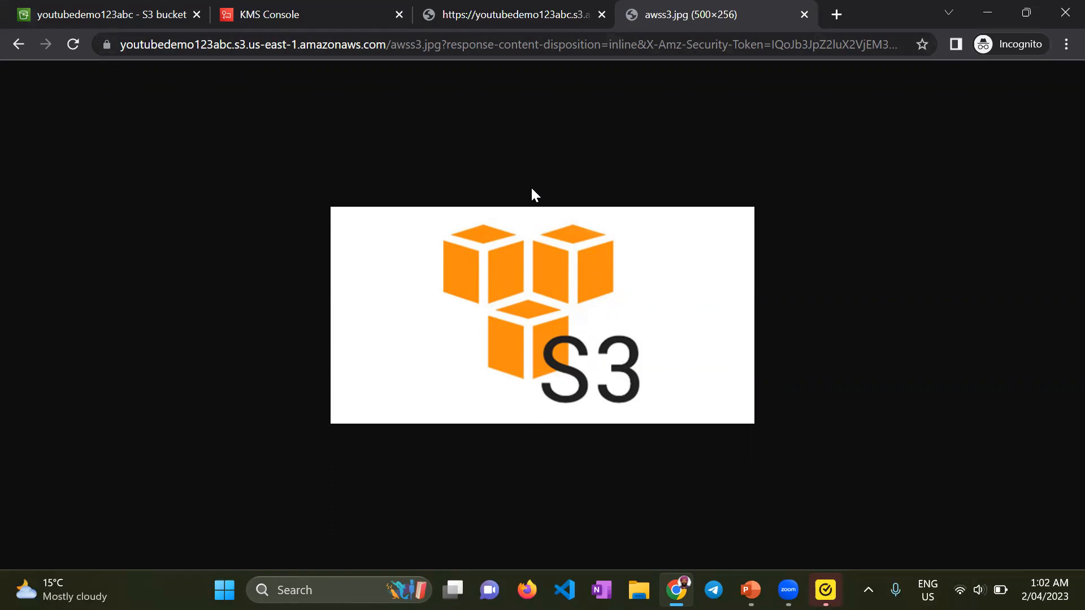
Return to the awss3.jpg object page and check the Bucket Versioning status in its object management overview
click(161, 7)
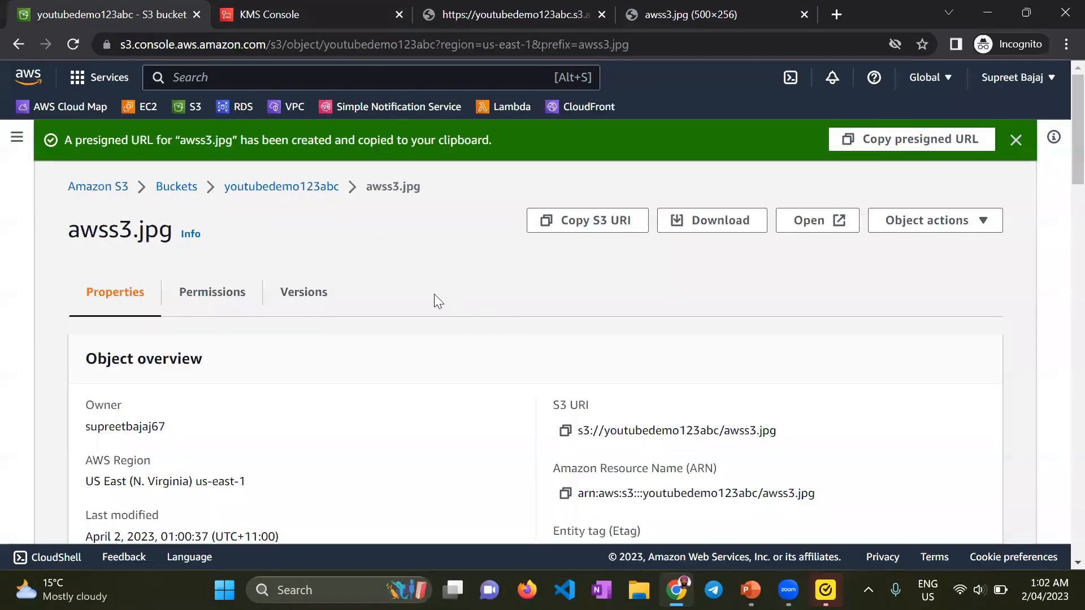
scroll(395, 359, down, 4)
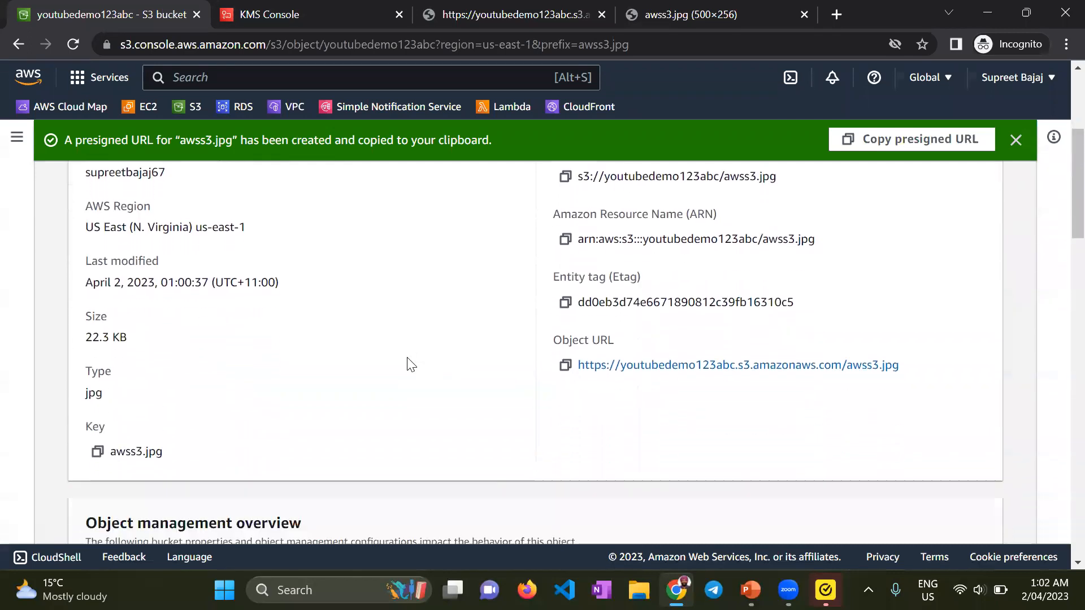
scroll(412, 368, down, 5)
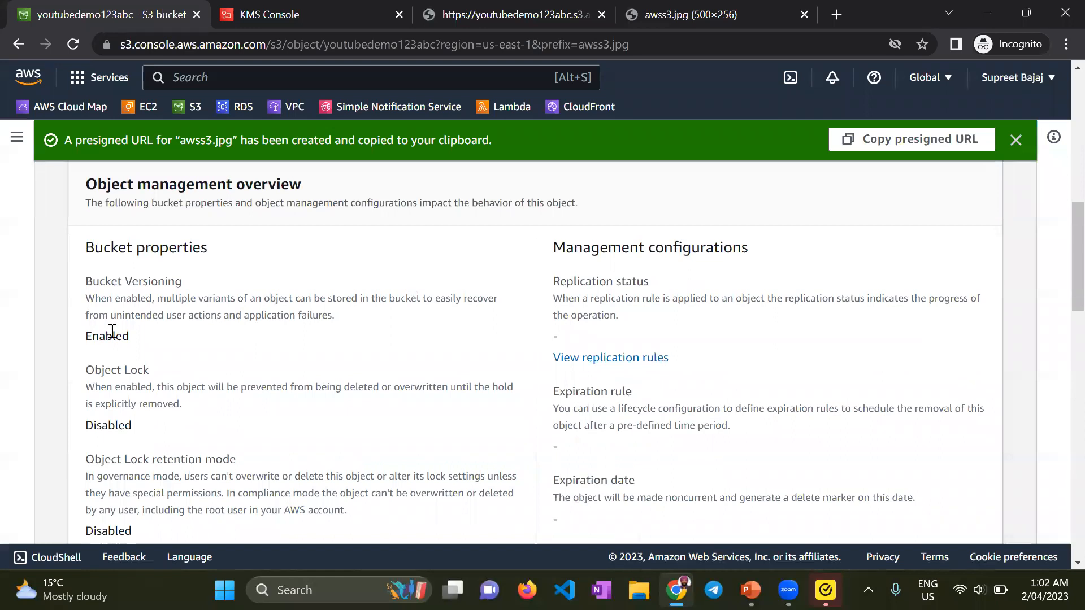
double_click(111, 335)
scroll(351, 349, up, 10)
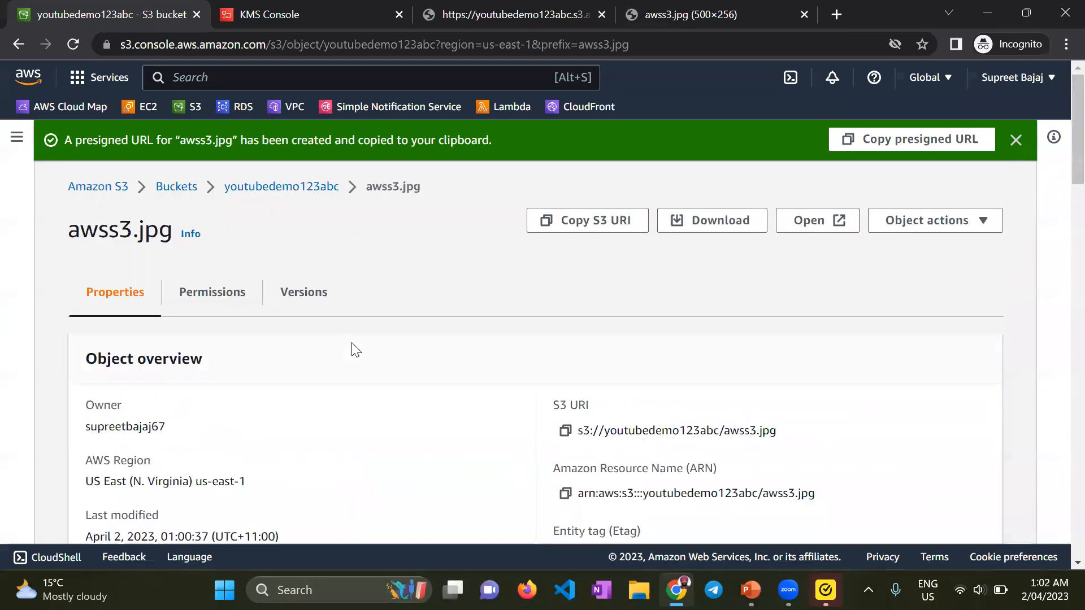
Start a new lifecycle rule for the bucket youtubedemo123abc and name it "Transition to different storage"
click(306, 187)
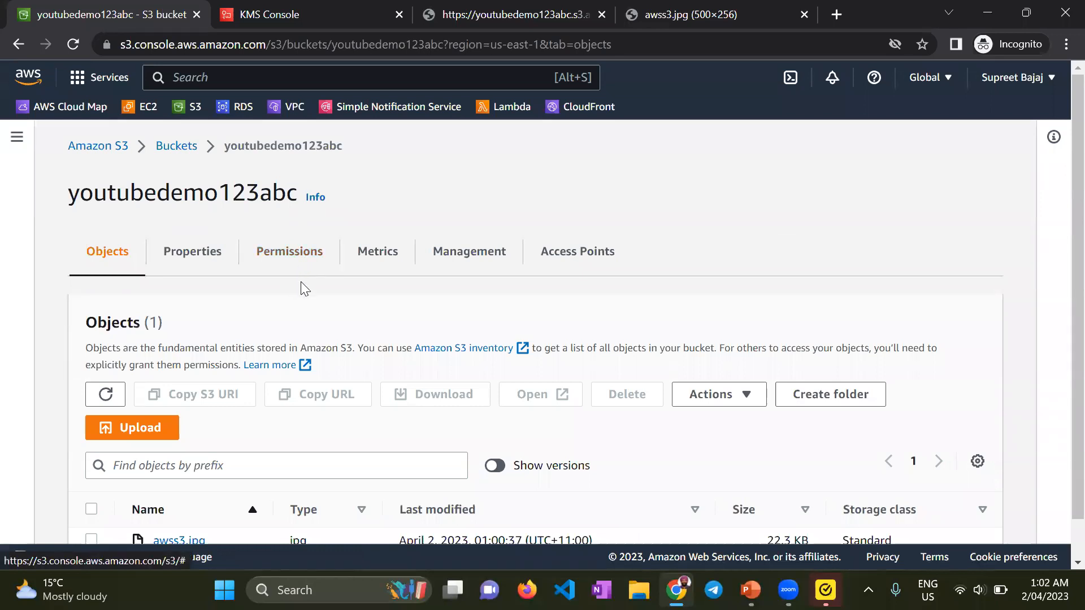
click(470, 254)
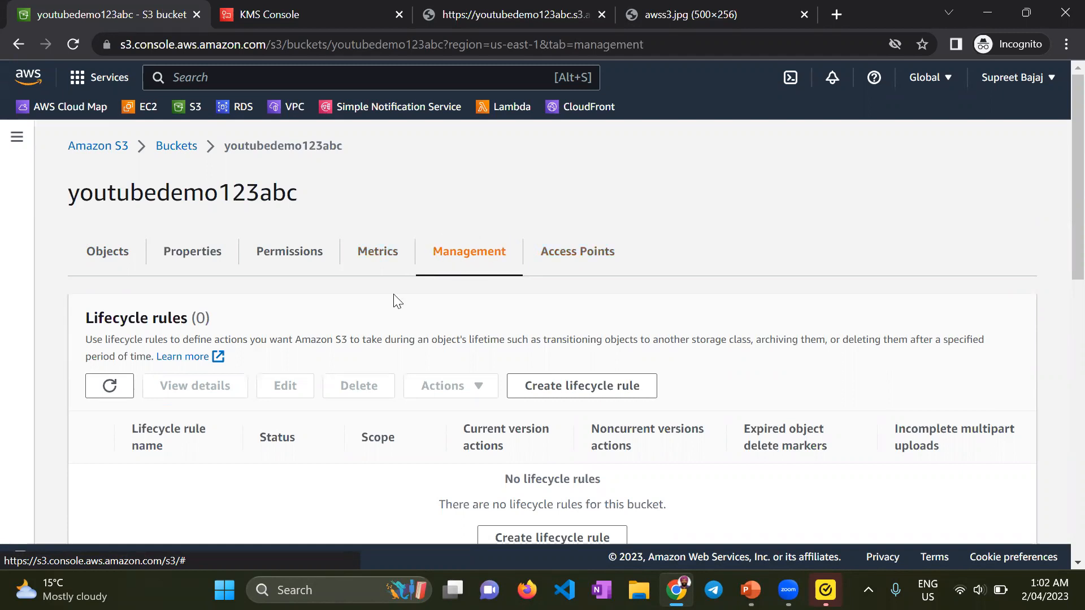
scroll(371, 301, down, 1)
scroll(371, 301, down, 1)
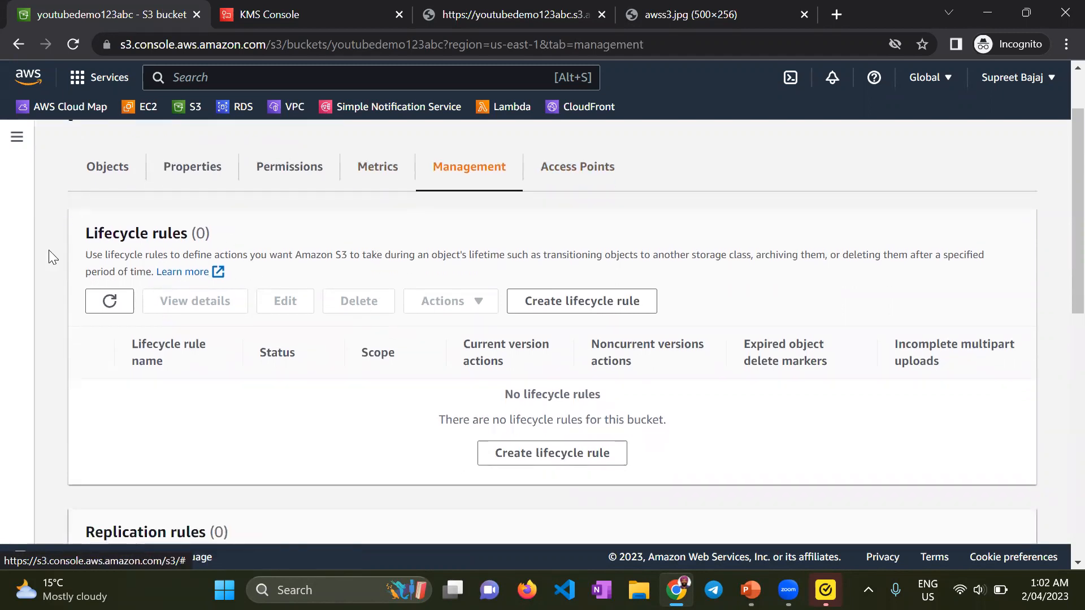
click(575, 310)
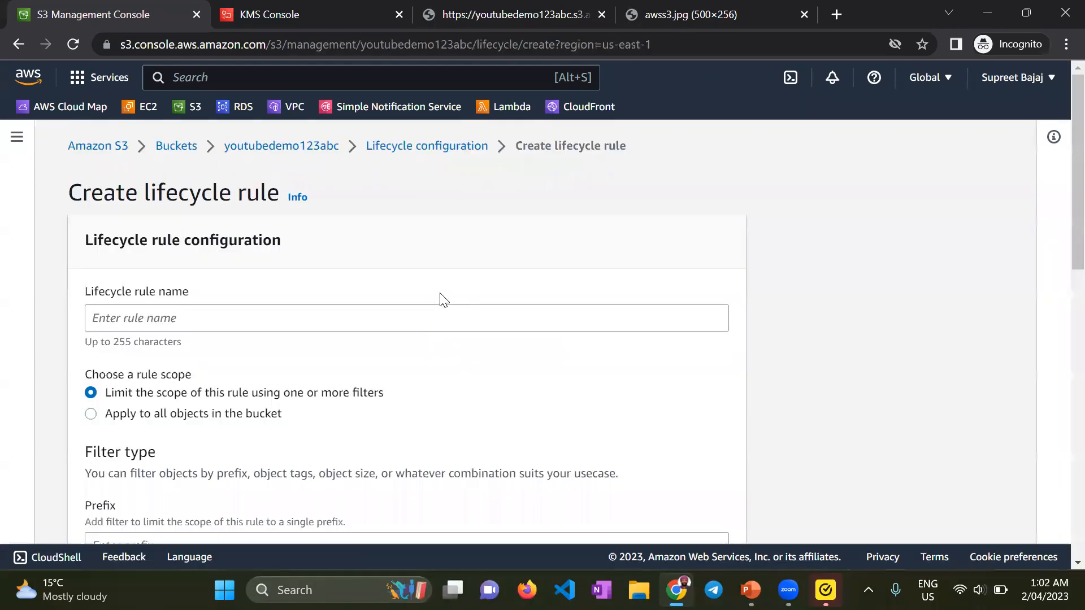
scroll(435, 300, down, 3)
scroll(178, 240, up, 1)
click(174, 235)
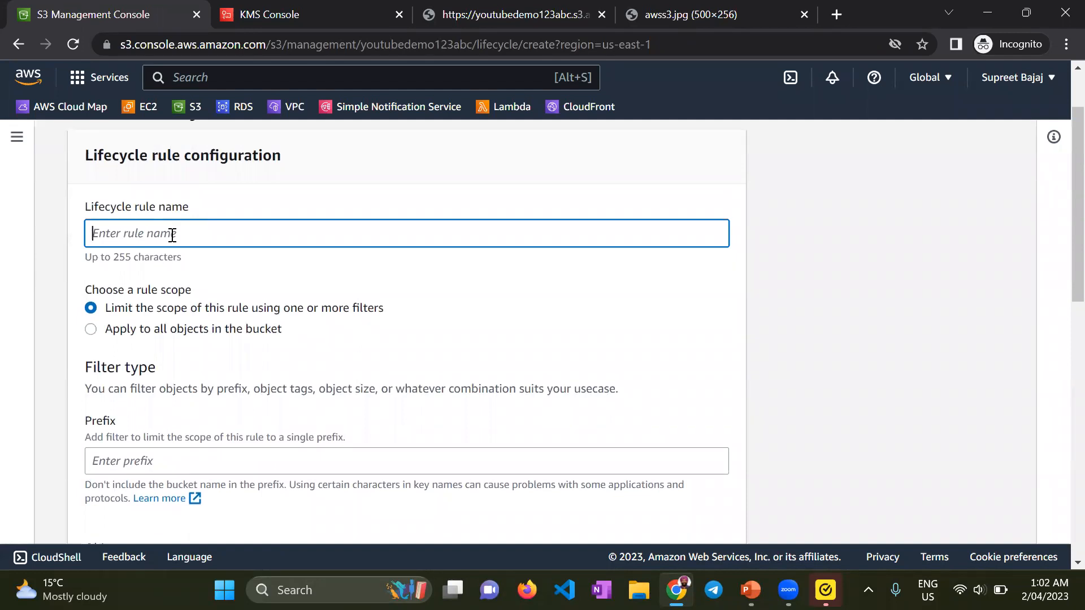
text(Transition to different storag)
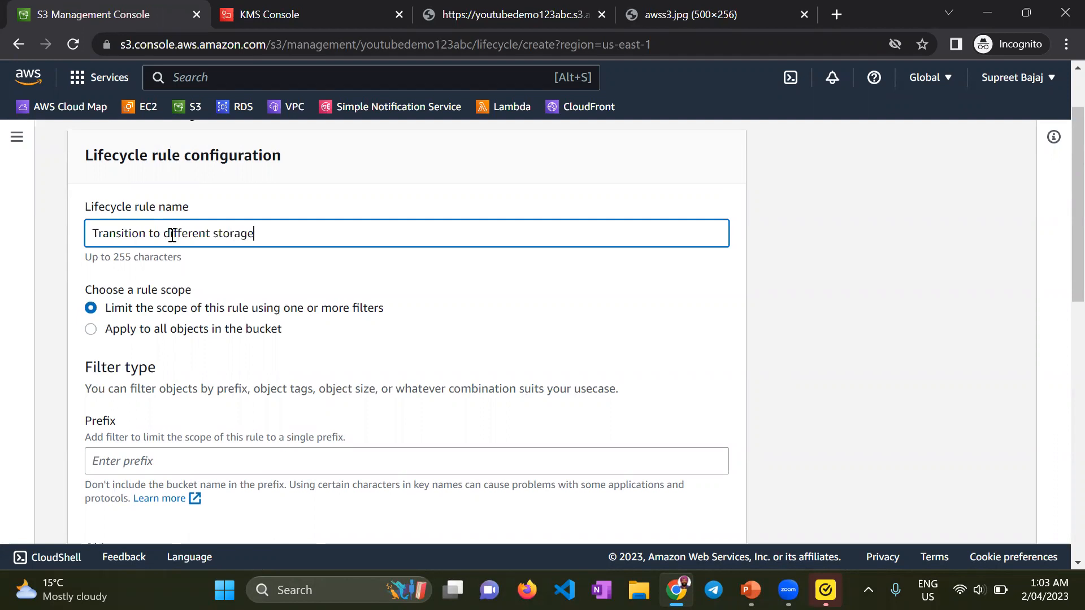
Apply the "Transition to different storage" rule to all objects in the bucket and acknowledge that scope
text(e)
scroll(378, 296, down, 2)
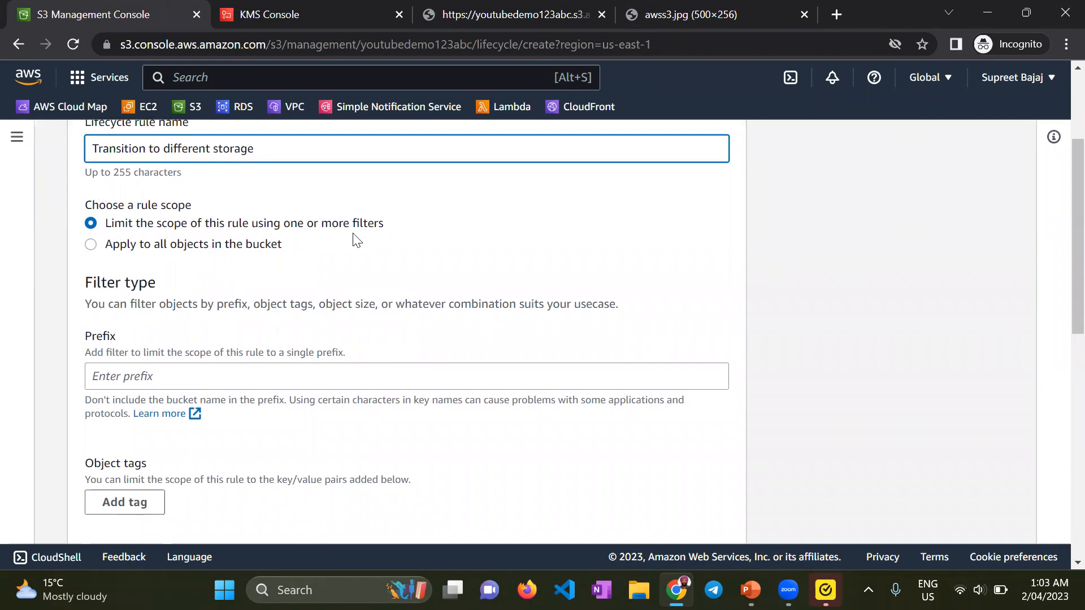
click(92, 249)
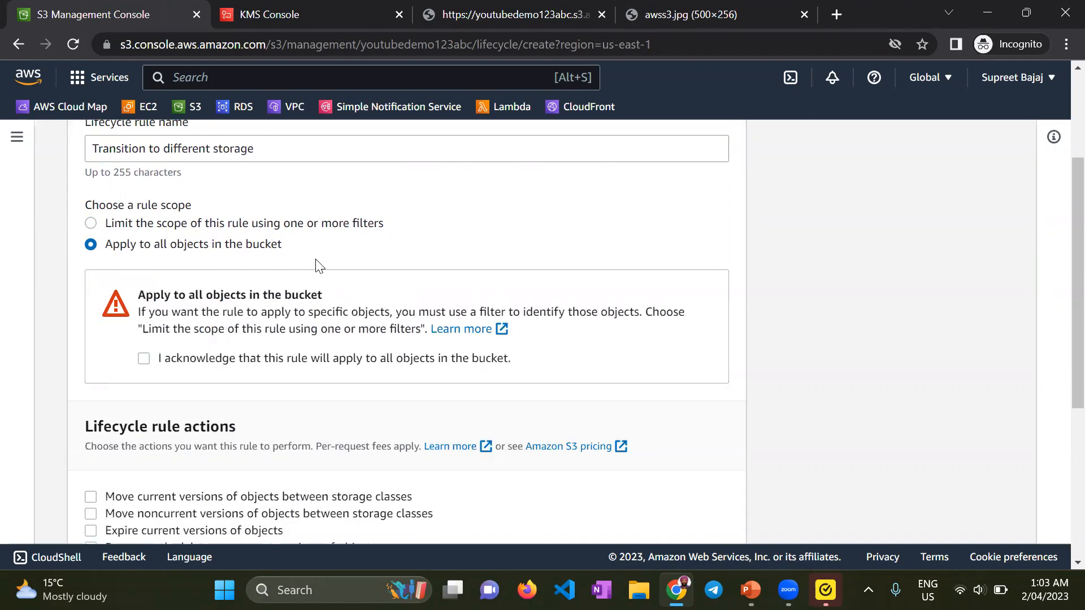
click(144, 360)
Enable the lifecycle rule action that moves current versions of objects between storage classes
scroll(405, 298, down, 2)
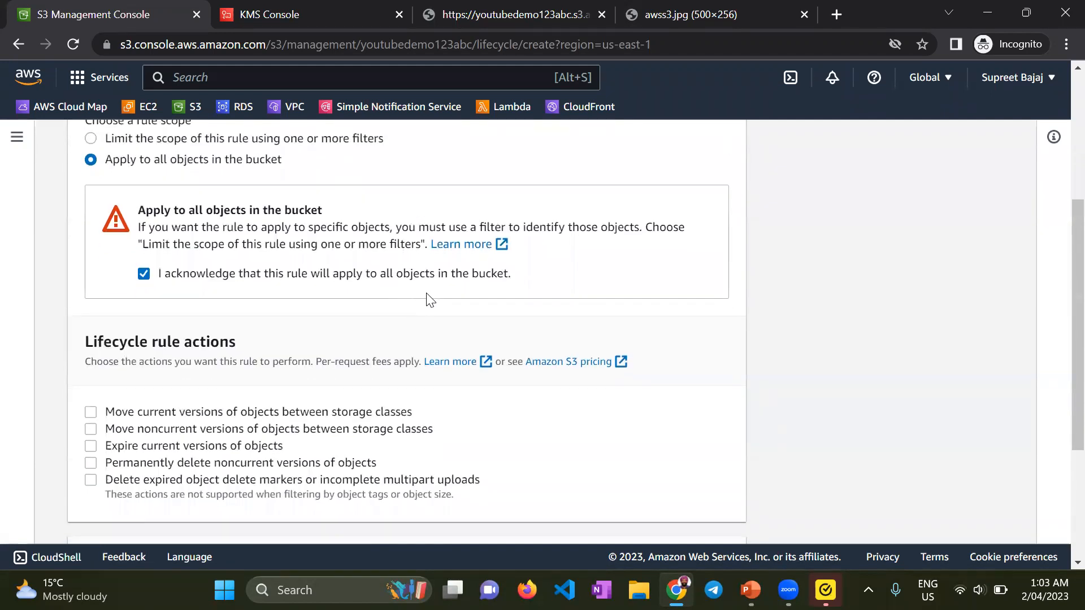
scroll(429, 295, down, 2)
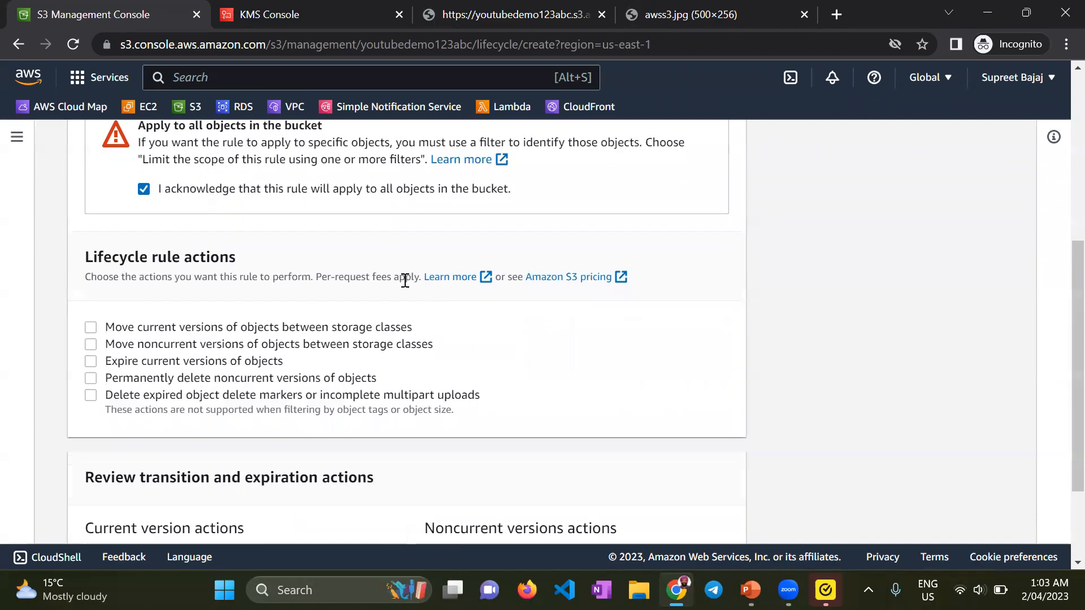
scroll(405, 281, down, 2)
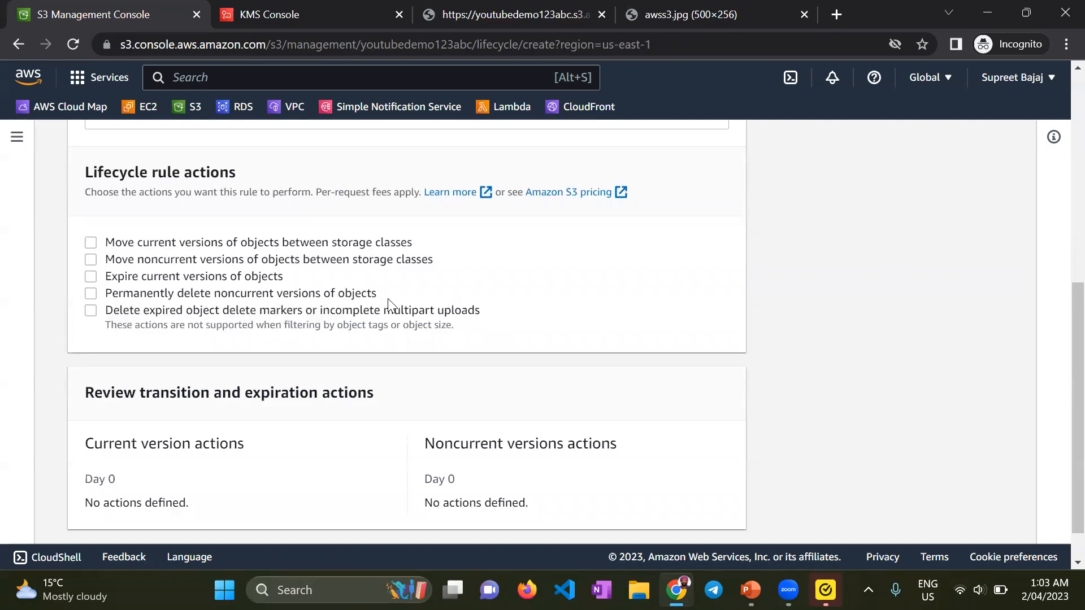
click(91, 243)
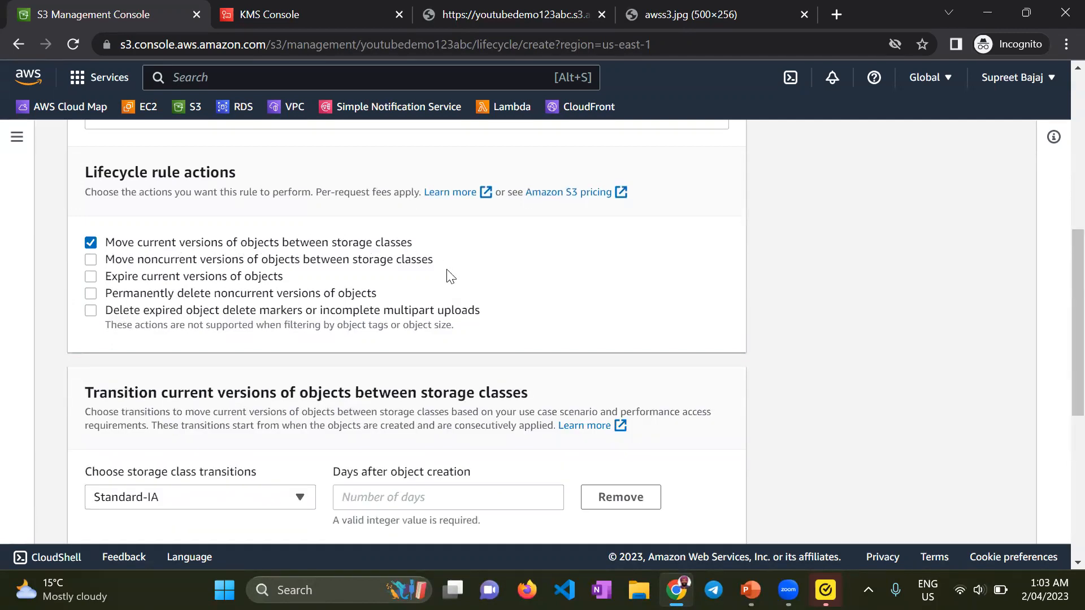
Choose Standard-IA as the storage class transition for current object versions
scroll(450, 277, down, 2)
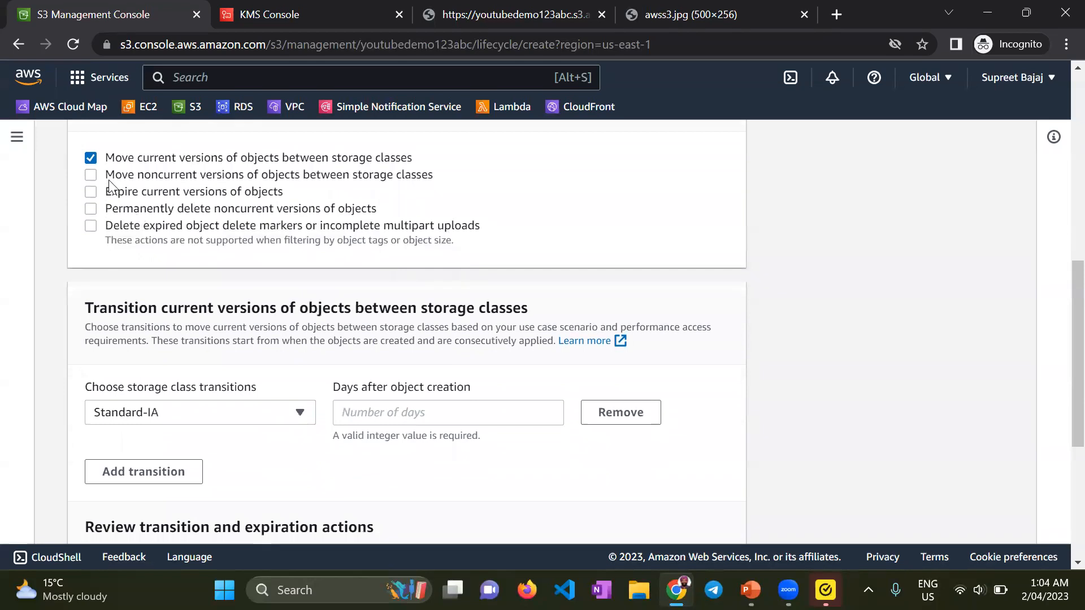
scroll(443, 368, down, 2)
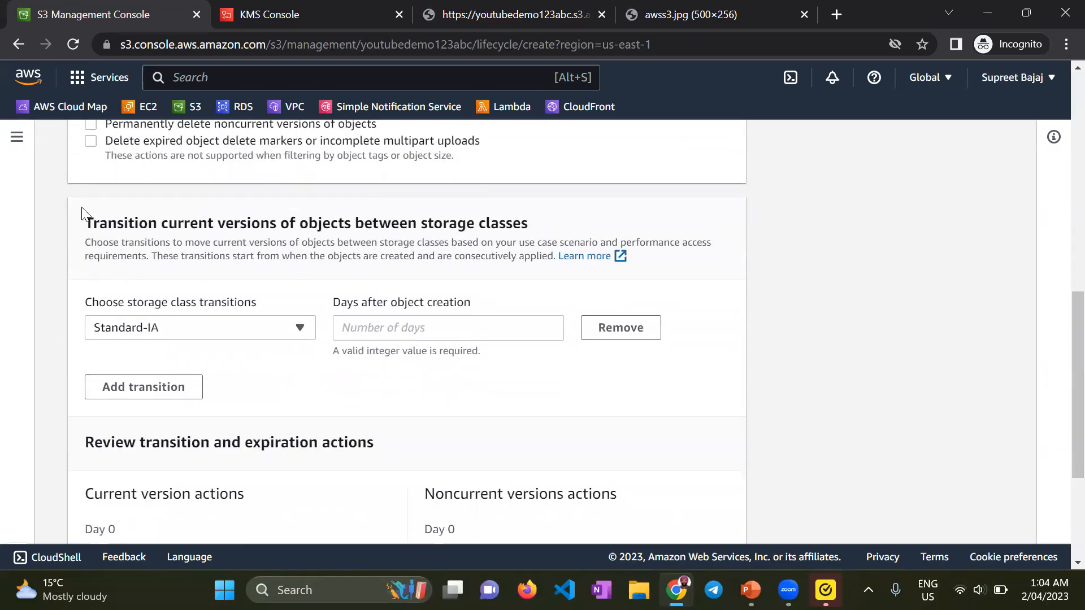
click(184, 330)
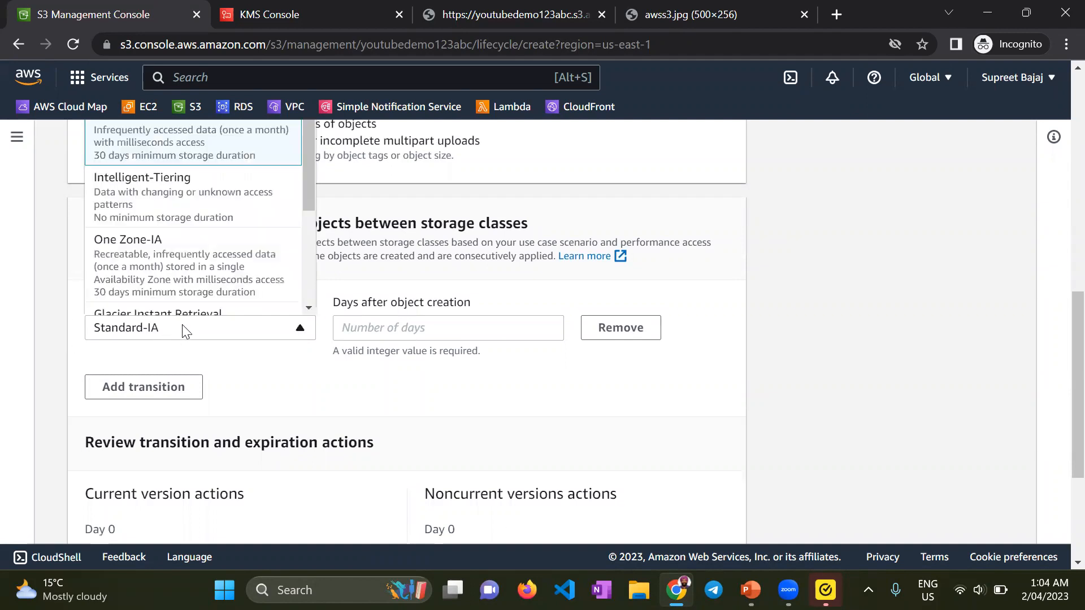
scroll(225, 215, up, 2)
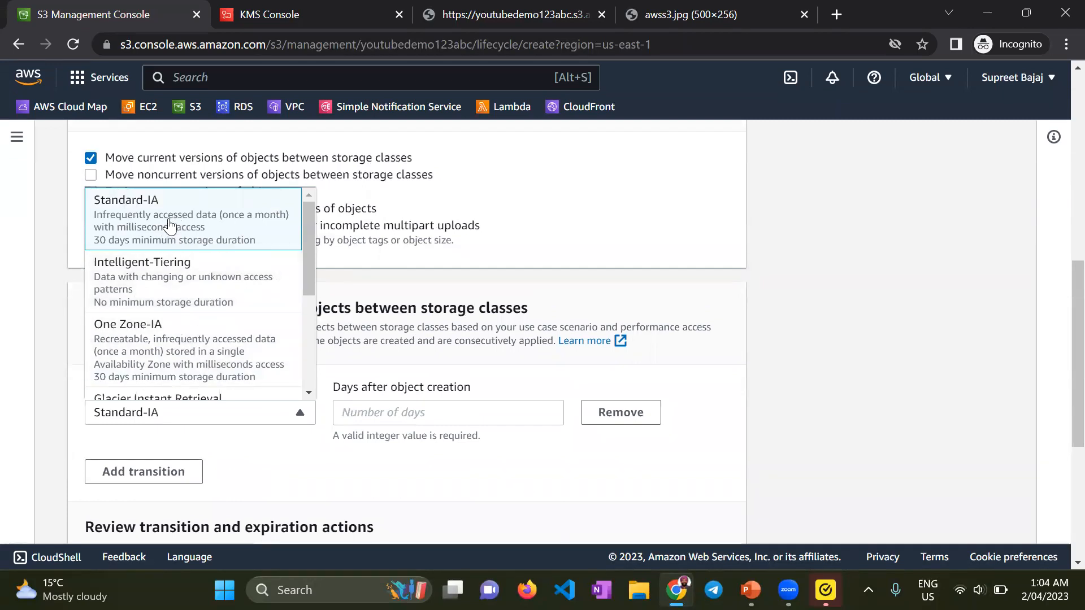
click(164, 228)
Try 10 days after object creation for the Standard-IA transition and read the minimum-days requirement
click(379, 417)
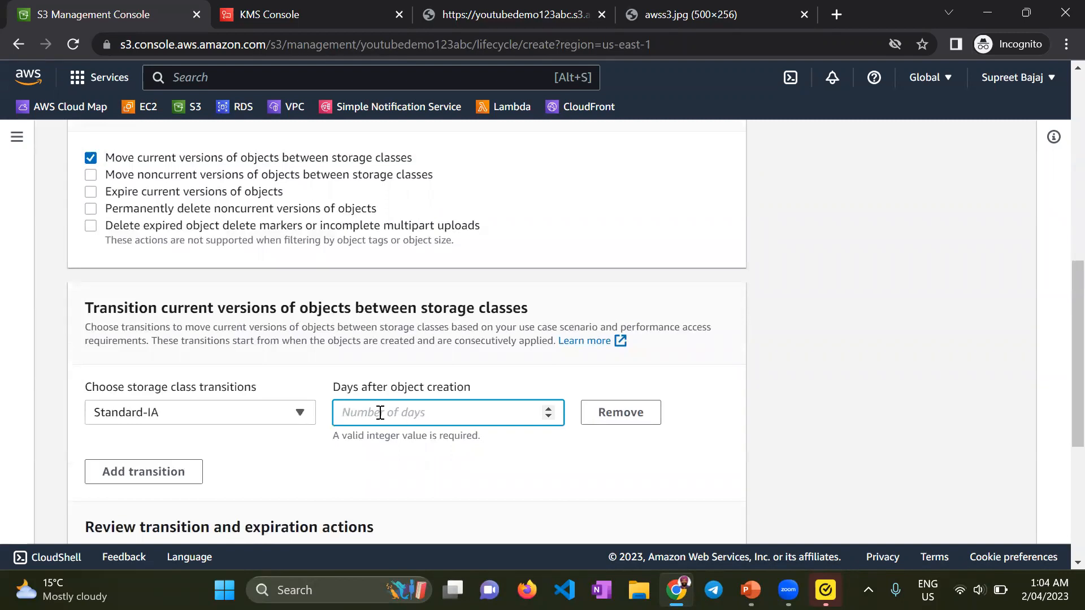
text(10)
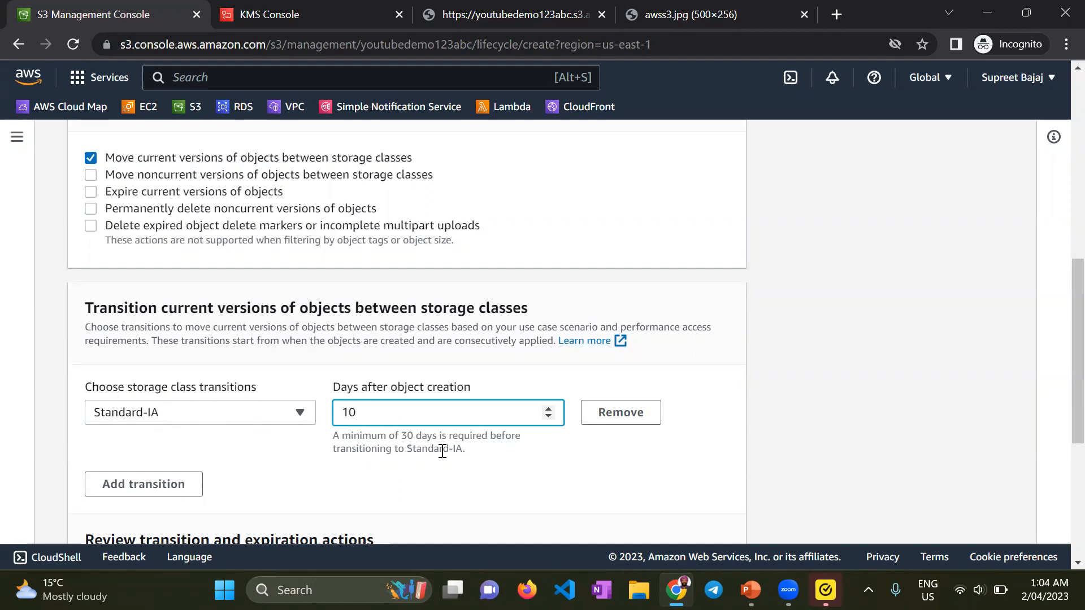
scroll(443, 449, down, 1)
drag(330, 356, 466, 374)
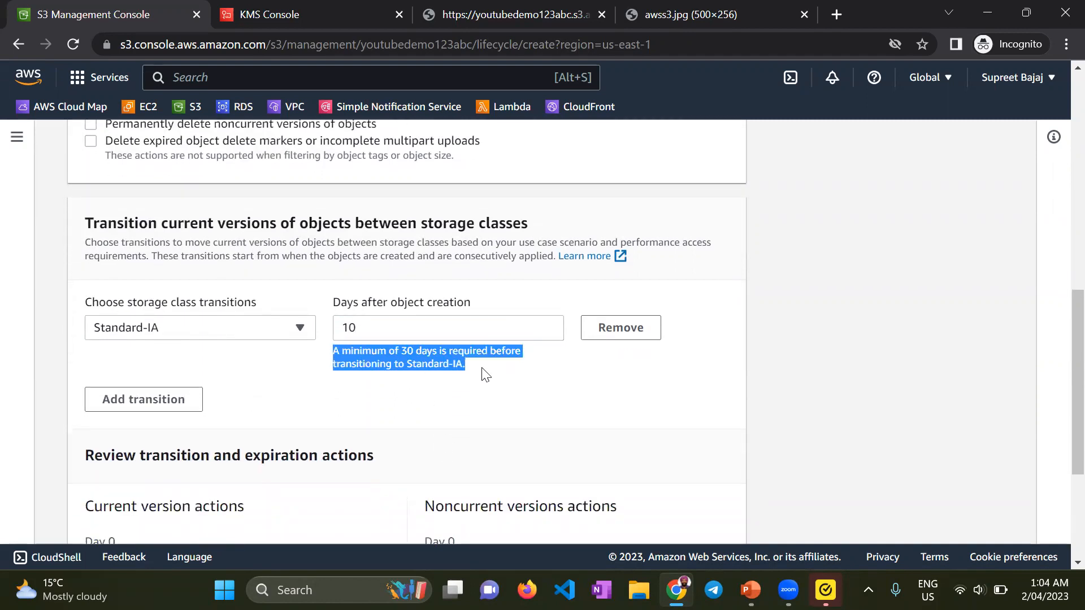
click(480, 374)
drag(480, 374, 362, 353)
Set the Standard-IA transition to 30 days after object creation
click(367, 324)
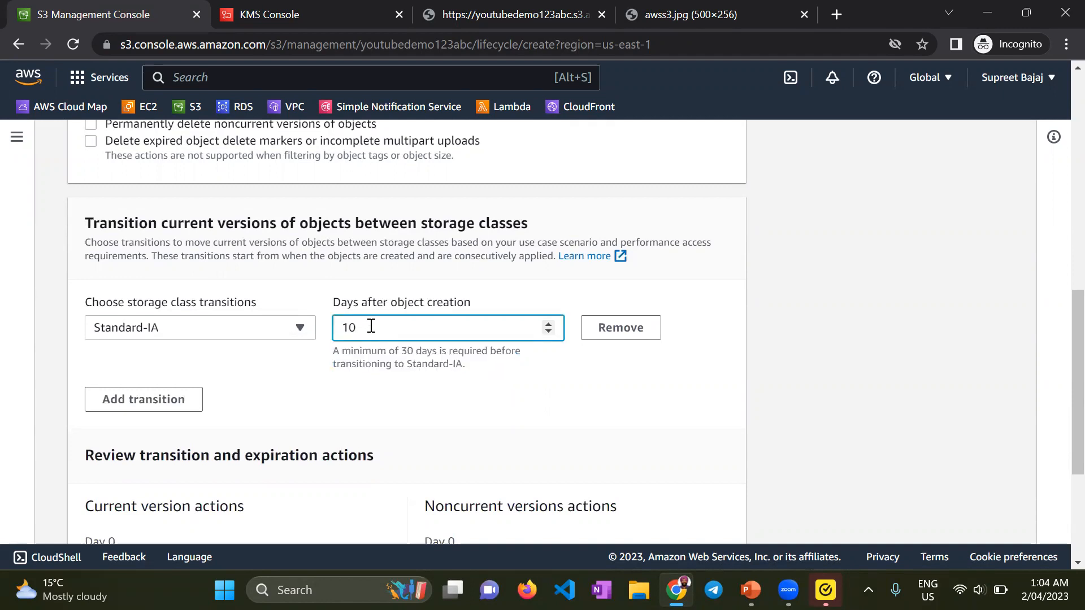
key(BackSpace)
key(BackSpace)
text(30)
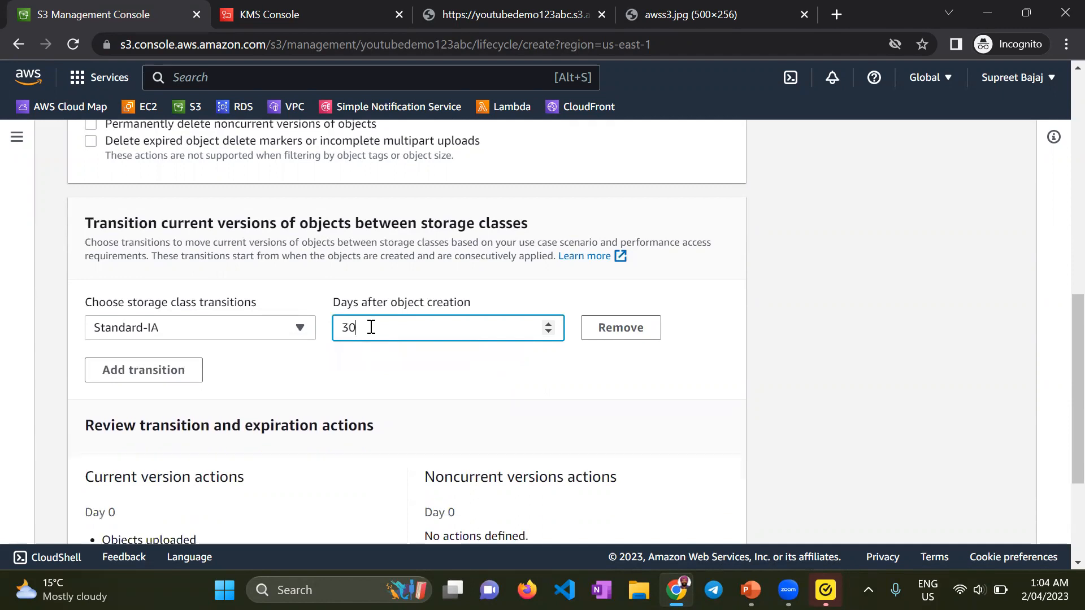
click(444, 374)
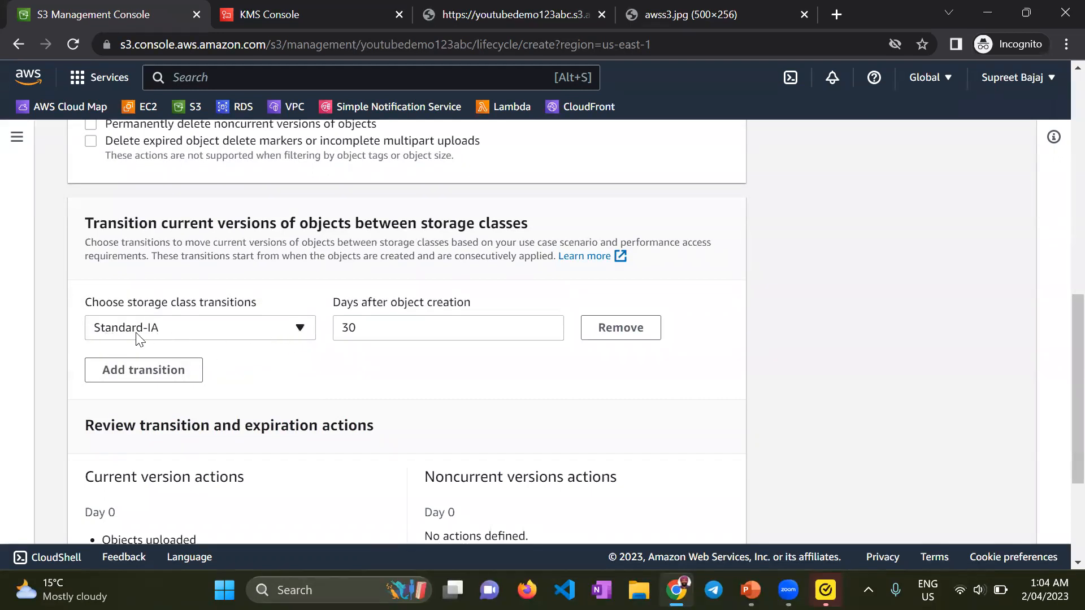
click(400, 336)
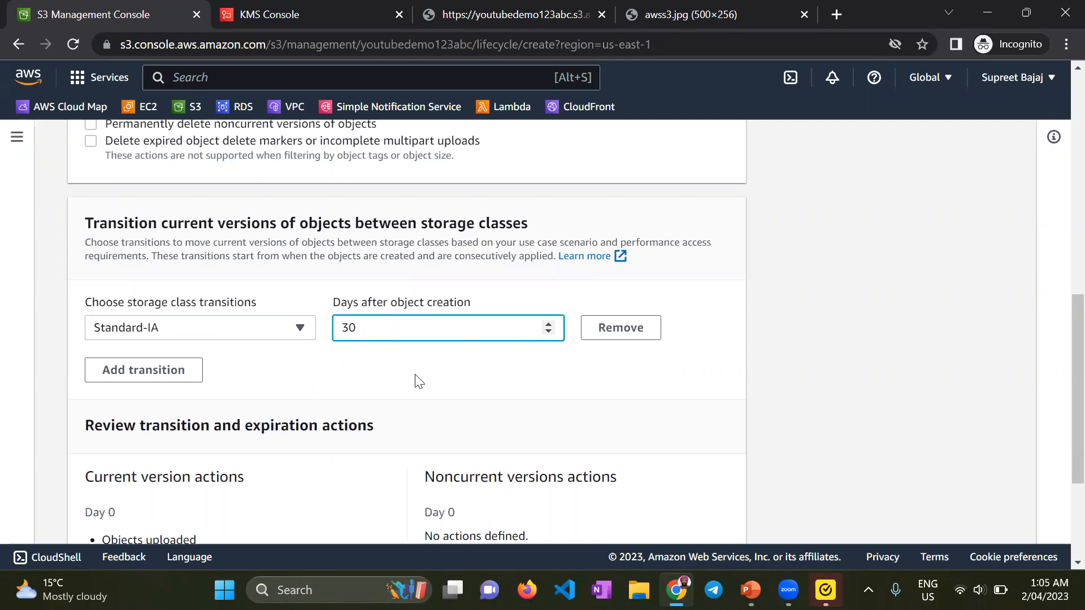
click(478, 384)
Review the rule's transition and expiration actions, and create the lifecycle rule
scroll(325, 393, down, 1)
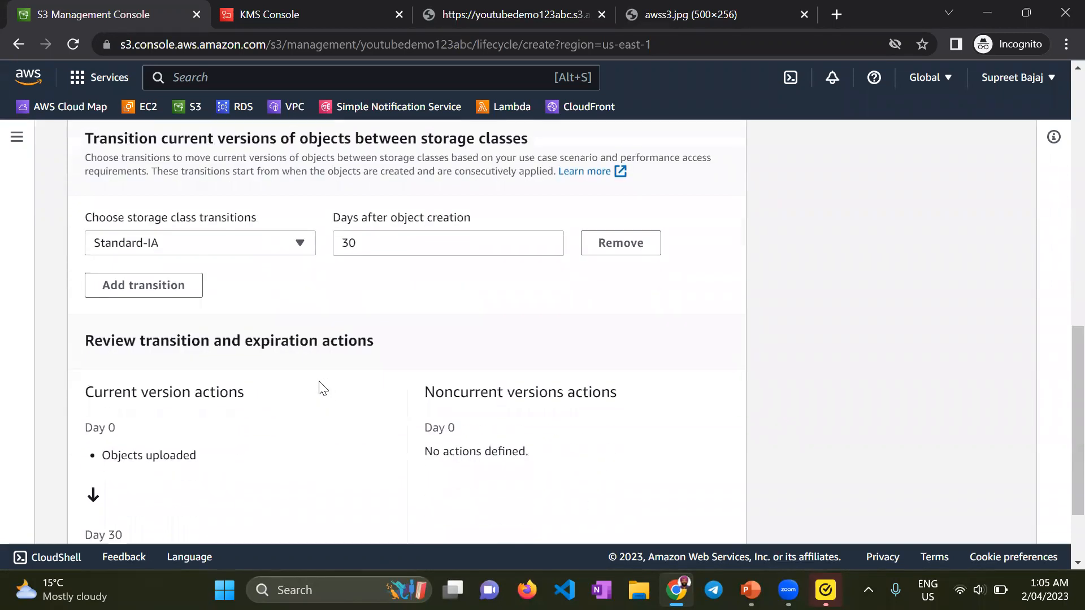
scroll(319, 387, down, 1)
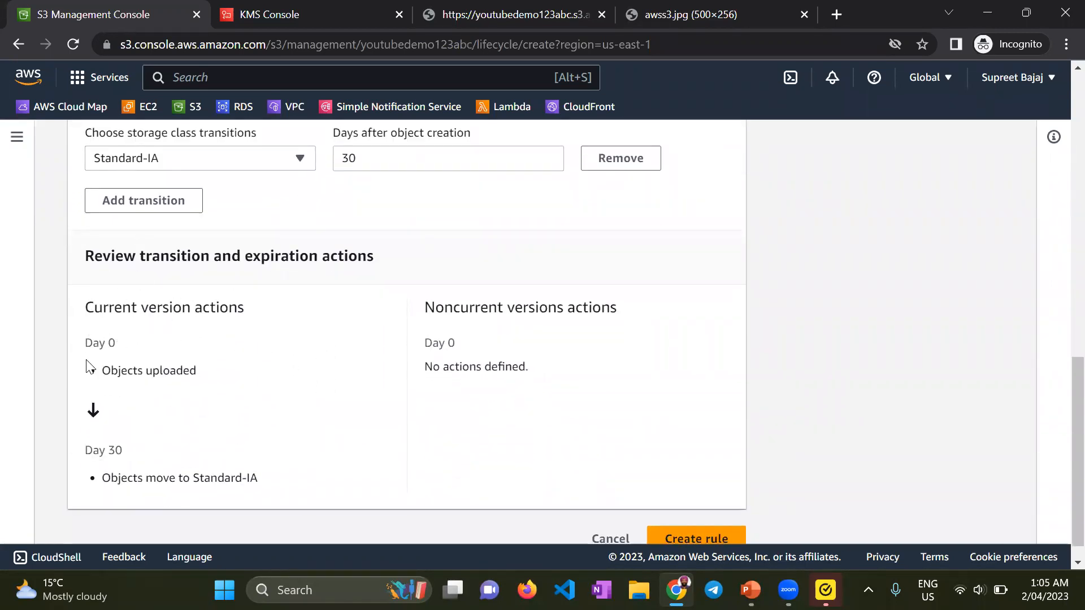
scroll(152, 351, down, 1)
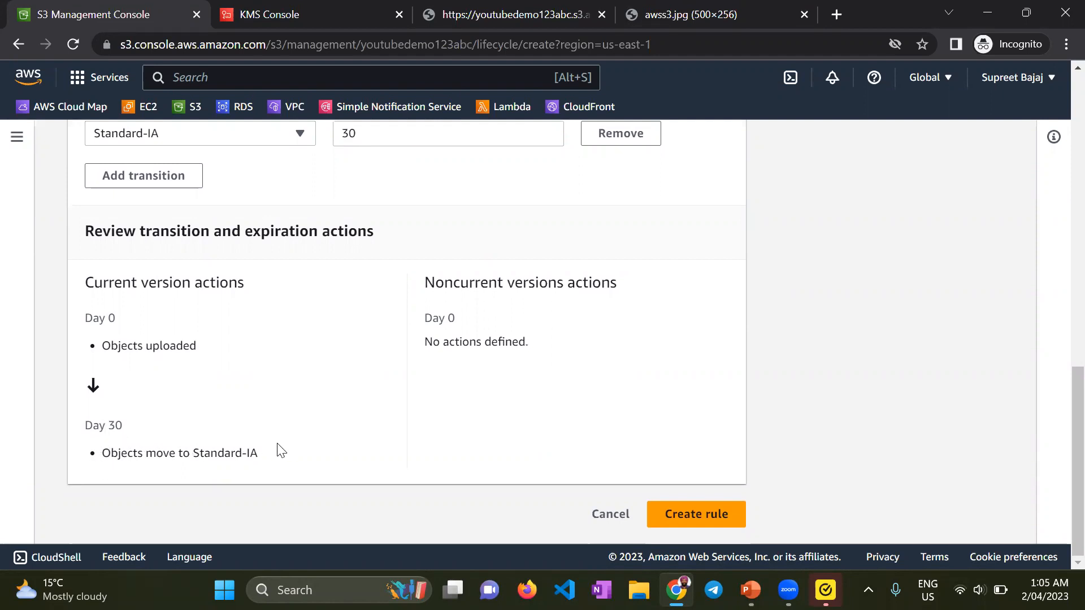
scroll(299, 413, up, 1)
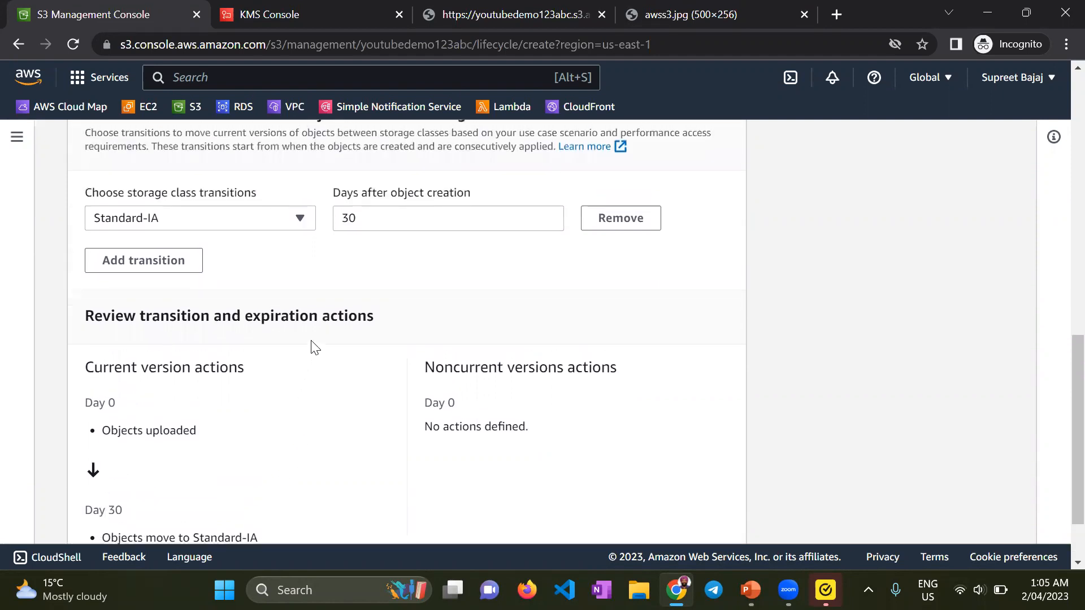
scroll(616, 405, down, 1)
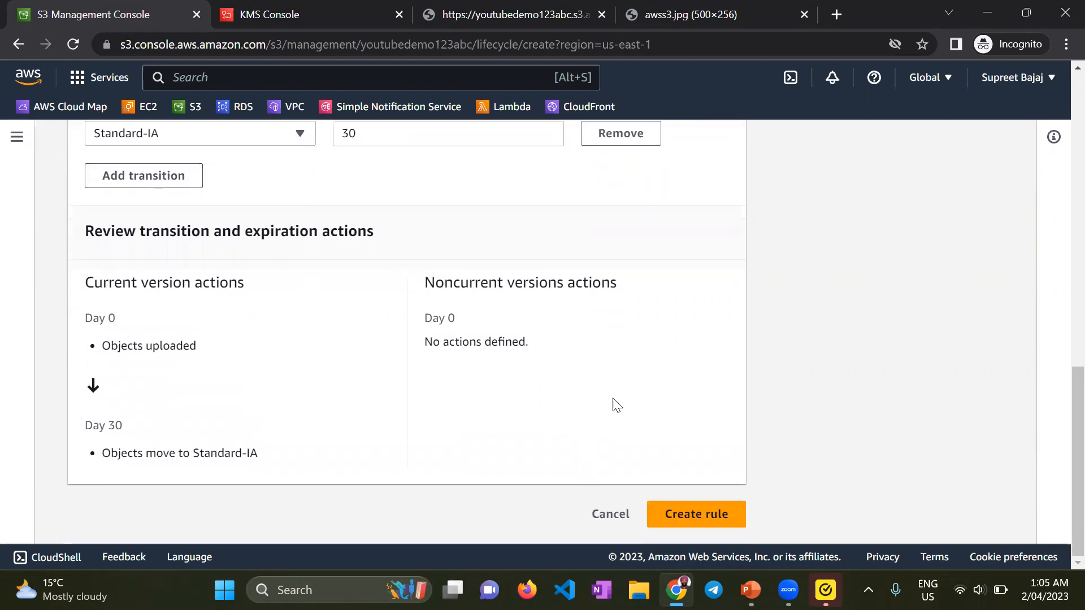
click(728, 514)
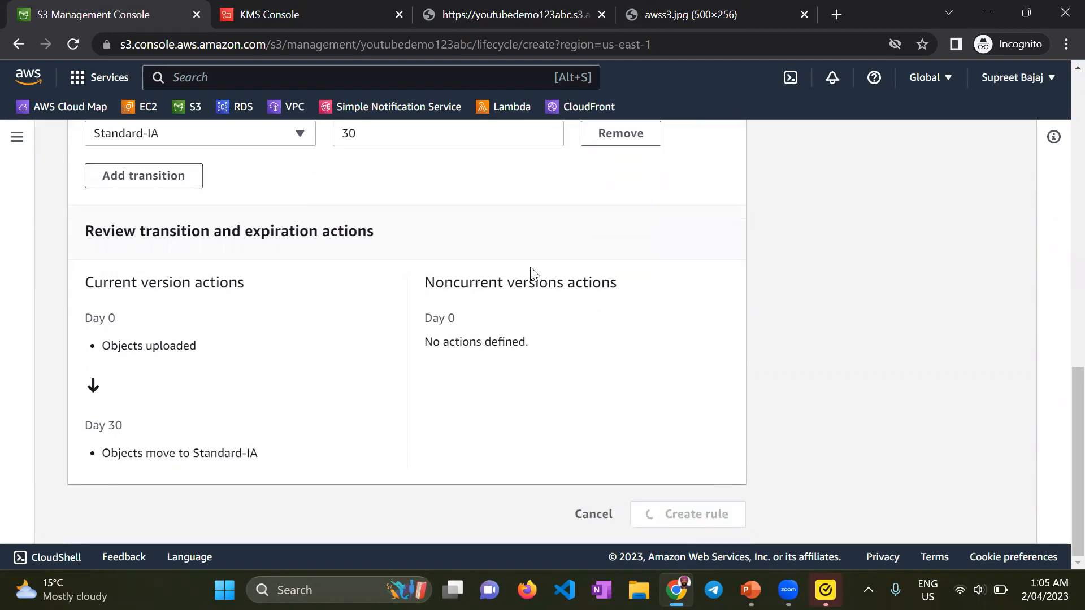
Open the "Transition to different storage" rule and examine its configuration and transition timeline
scroll(538, 290, down, 1)
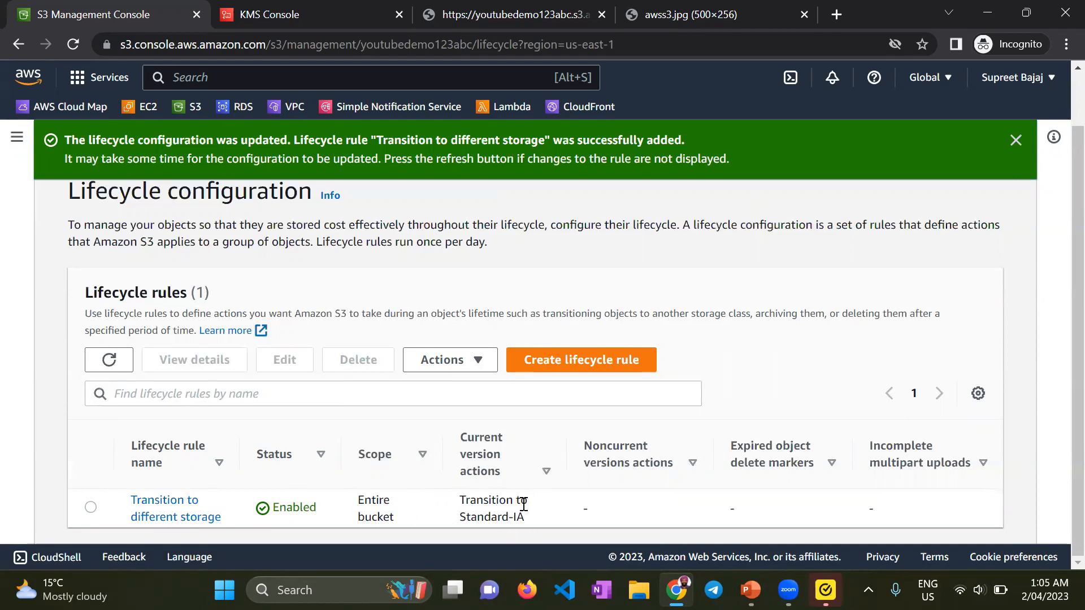
click(201, 503)
scroll(428, 359, down, 1)
scroll(431, 341, down, 5)
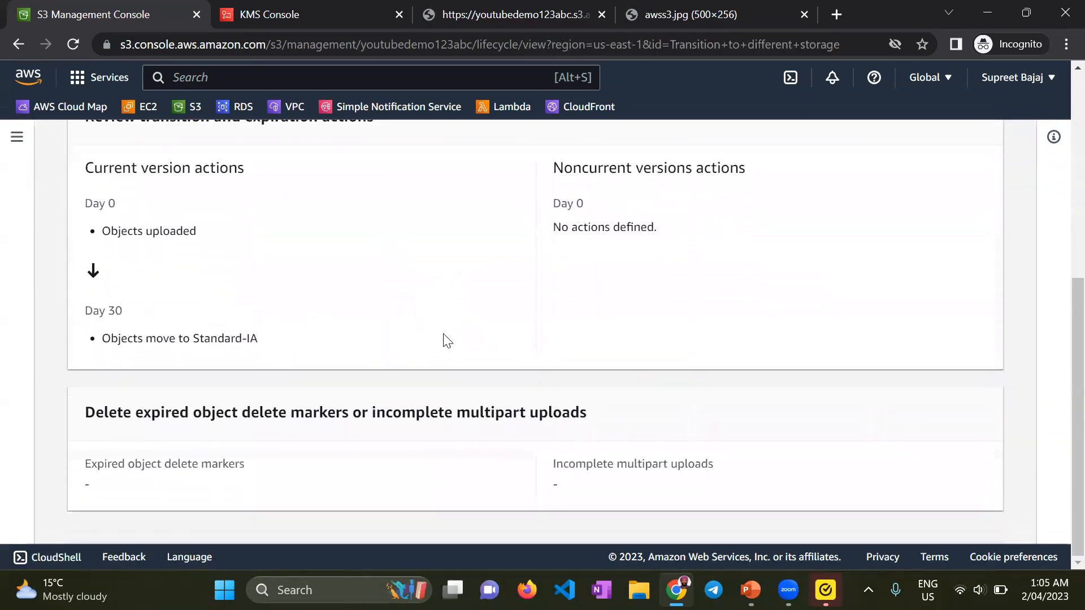
scroll(915, 294, up, 7)
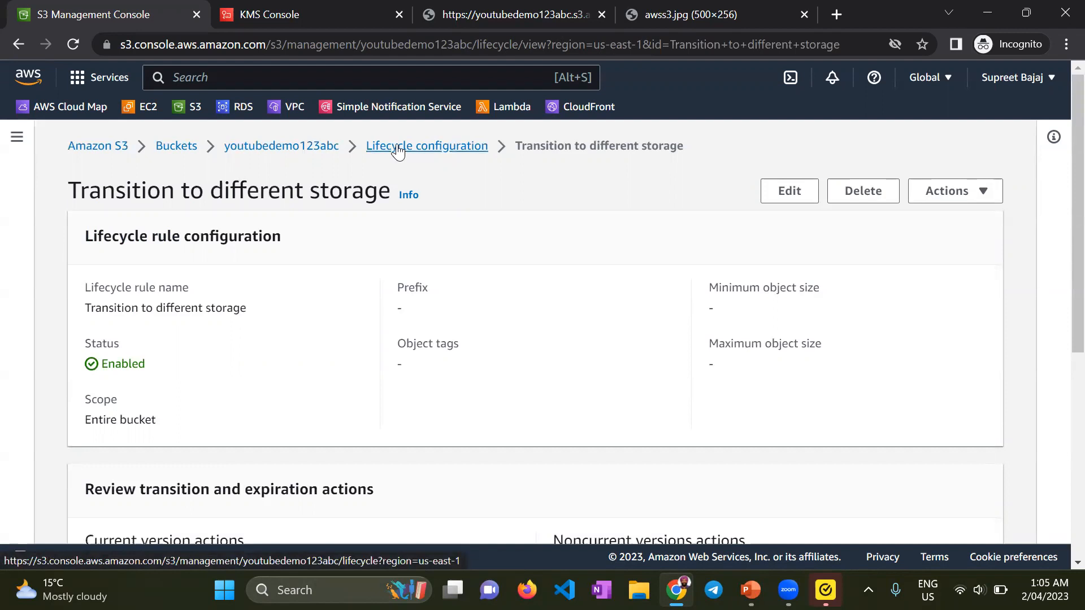
Go back to the youtubedemo123abc bucket and check its properties, including Bucket Versioning
click(296, 146)
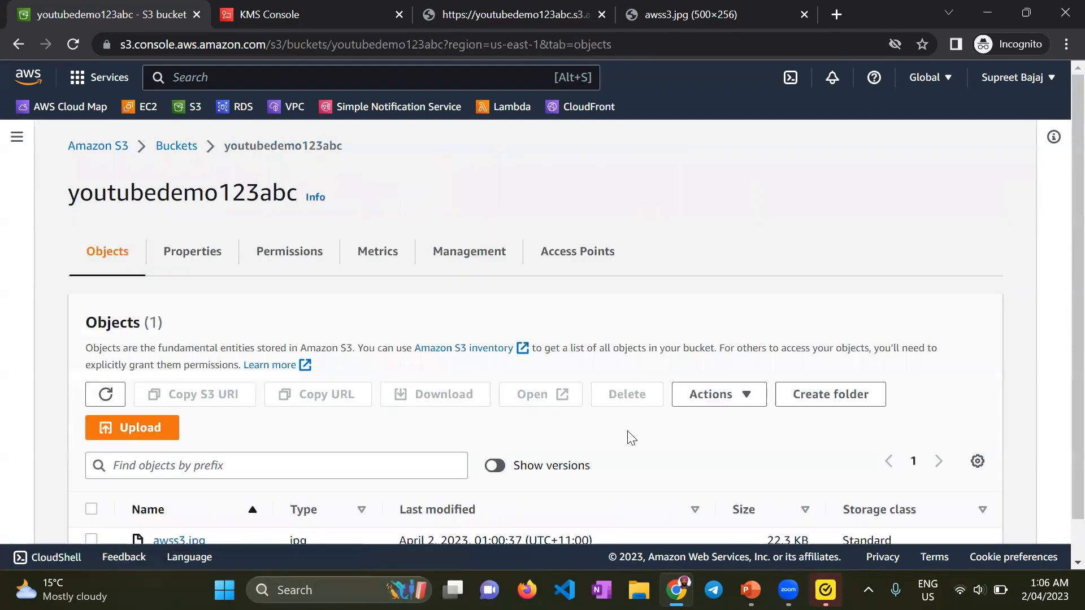
scroll(380, 346, down, 1)
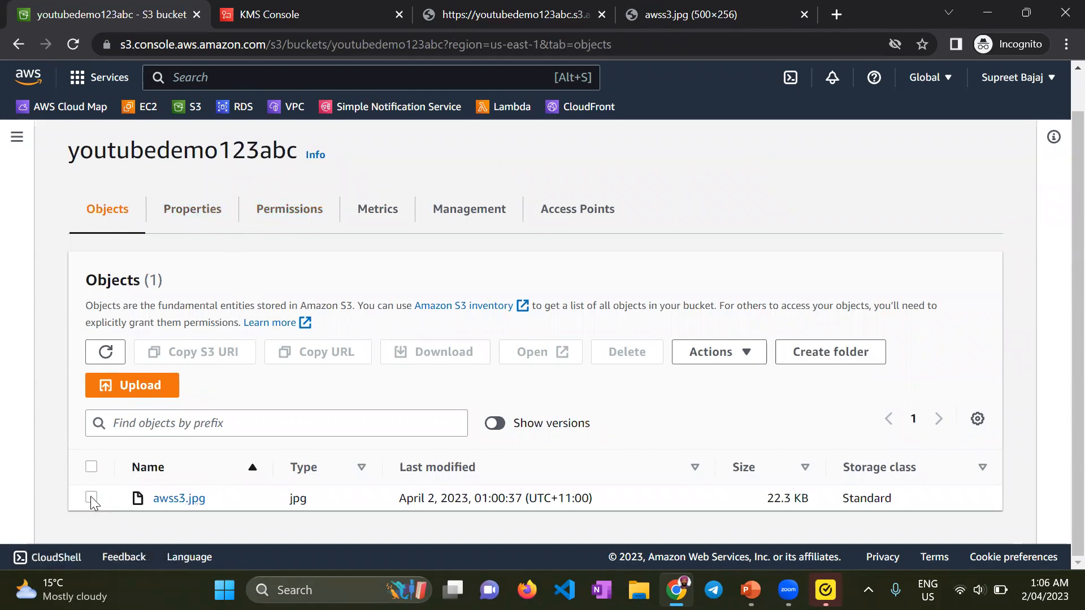
click(200, 221)
scroll(411, 306, down, 2)
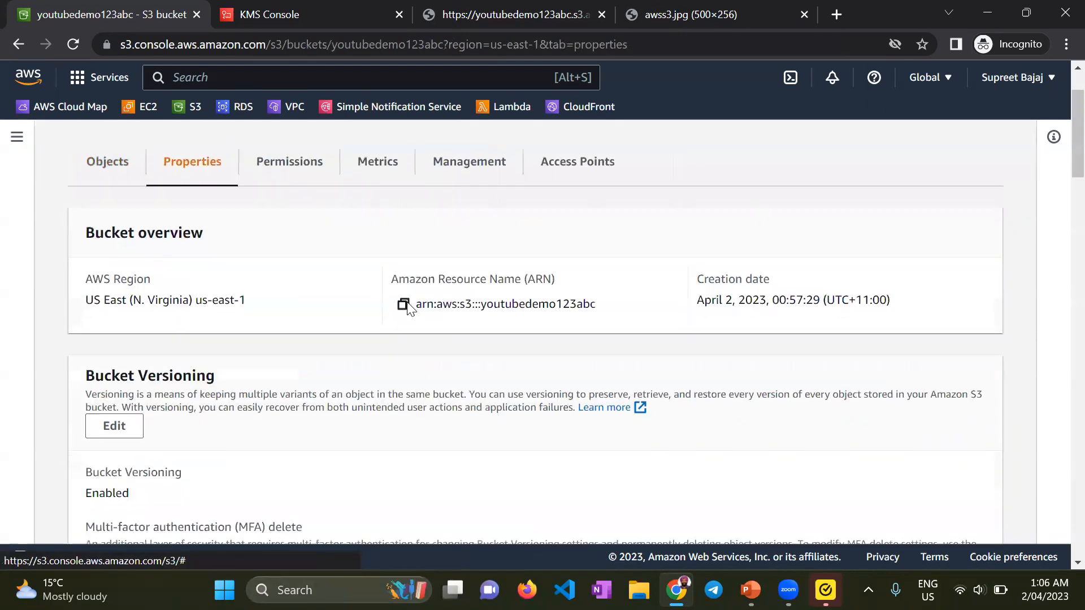
scroll(407, 311, down, 2)
scroll(204, 299, up, 4)
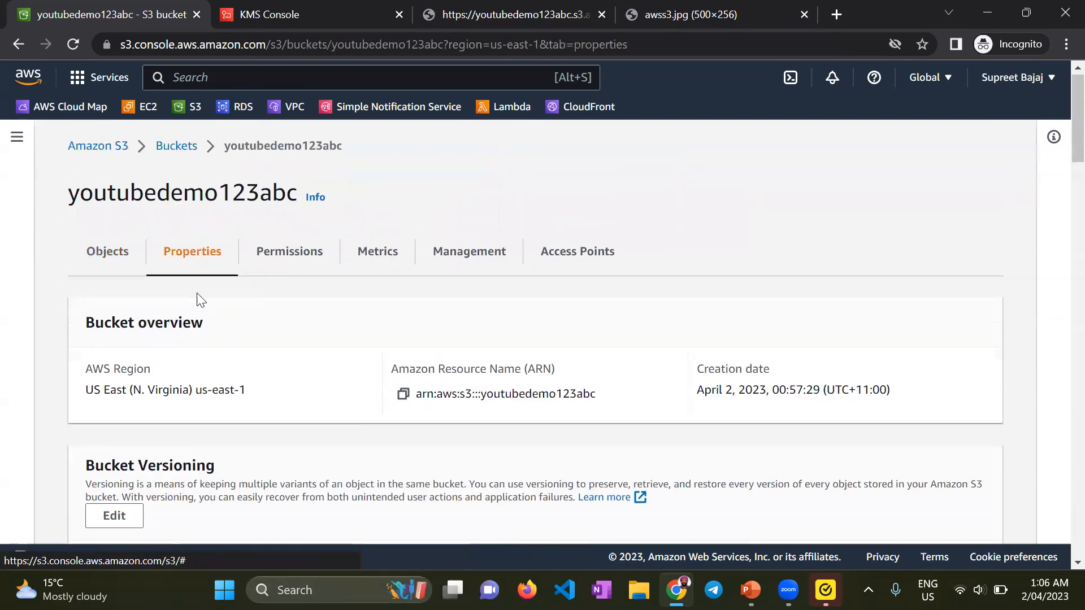
Delete awss3.jpg from the bucket's objects, confirming the deletion with the text "delete"
click(99, 251)
scroll(359, 292, down, 1)
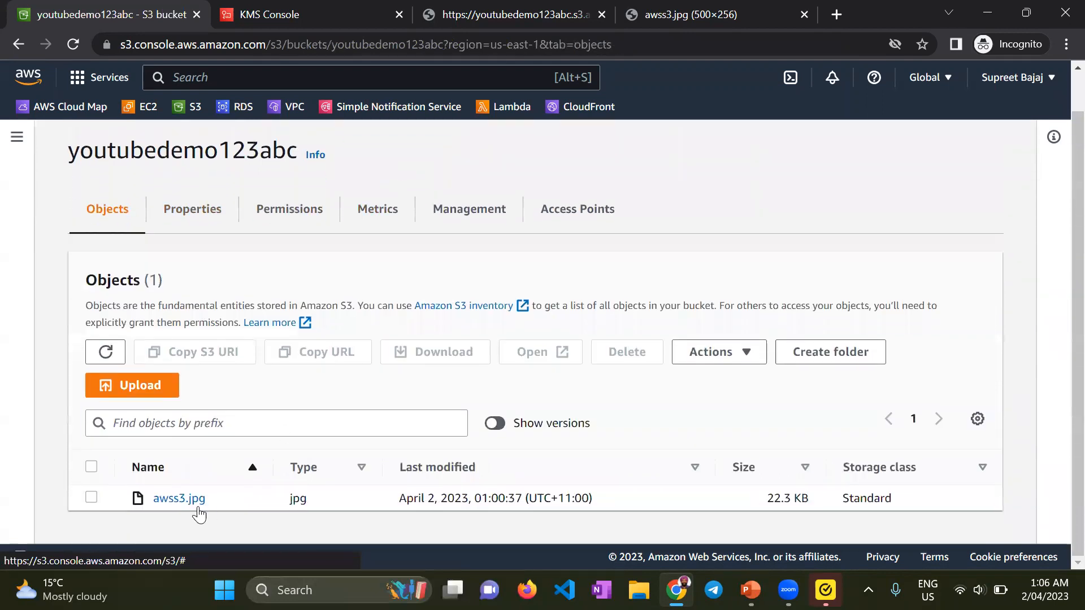
click(92, 497)
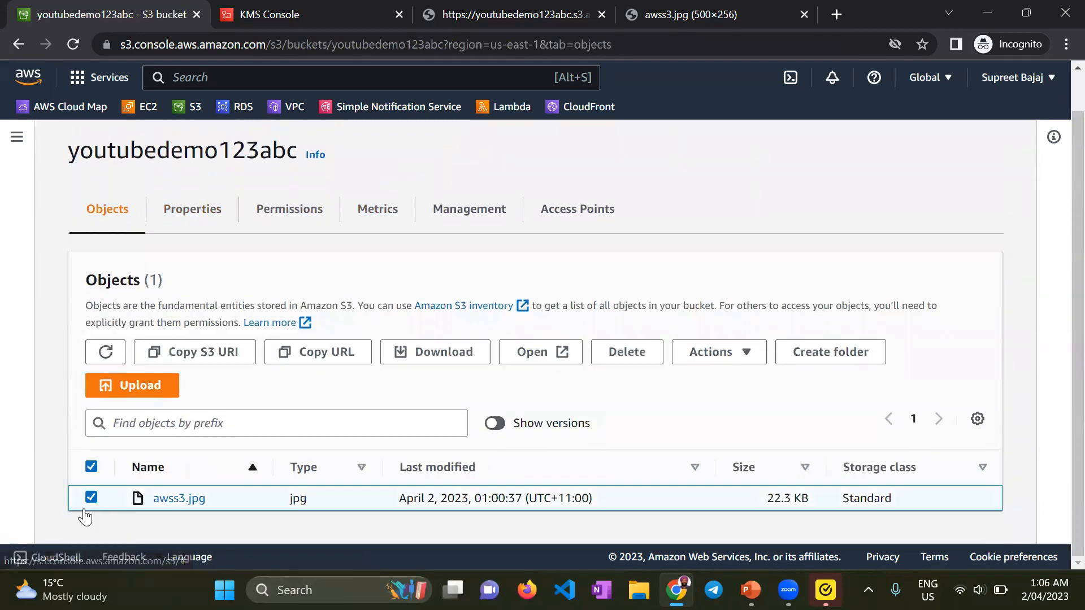
click(654, 360)
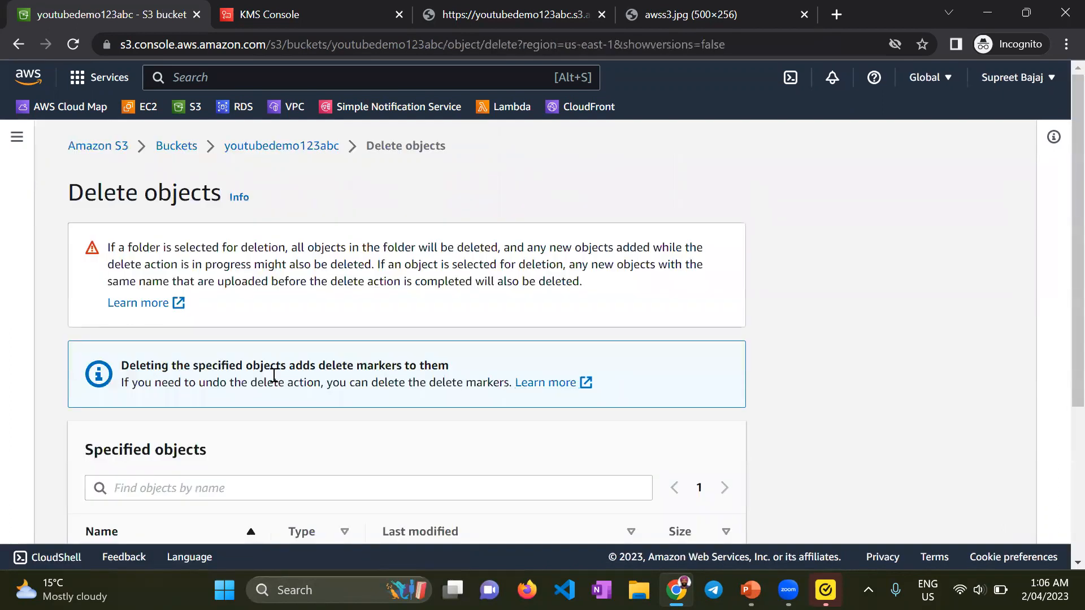
scroll(274, 384, down, 4)
double_click(239, 431)
key(ctrl+c)
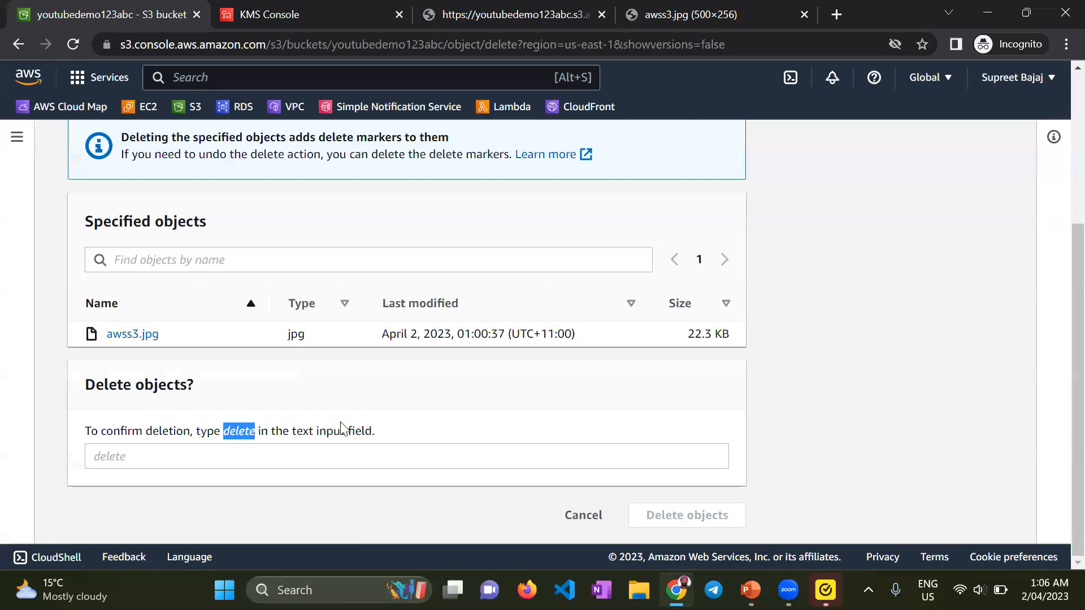
click(193, 457)
key(ctrl+v)
click(686, 515)
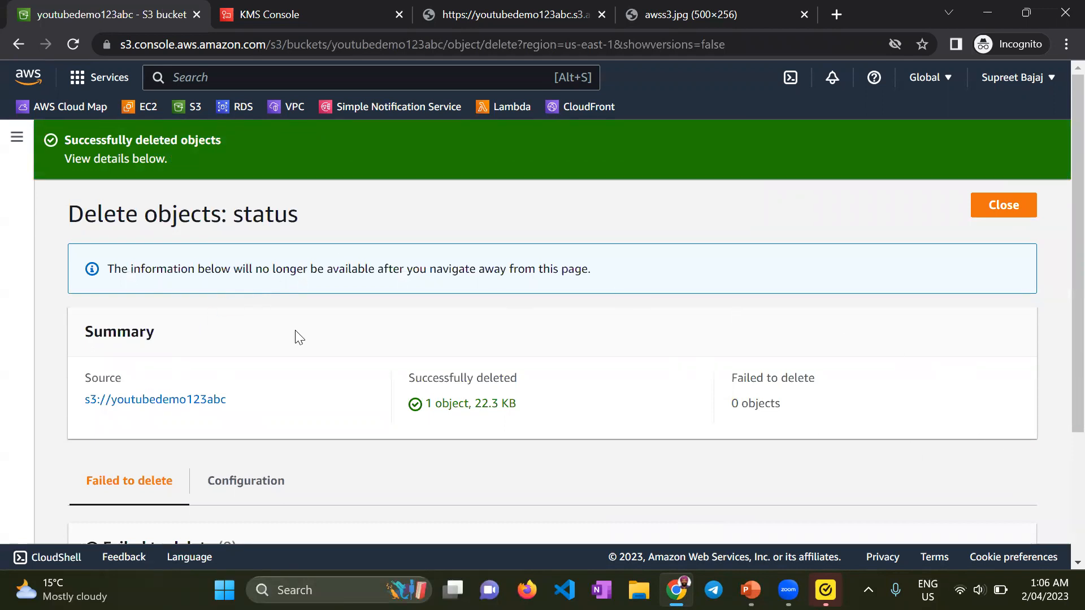
Close the deletion status and show object versions in the youtubedemo123abc bucket's object list
click(1003, 206)
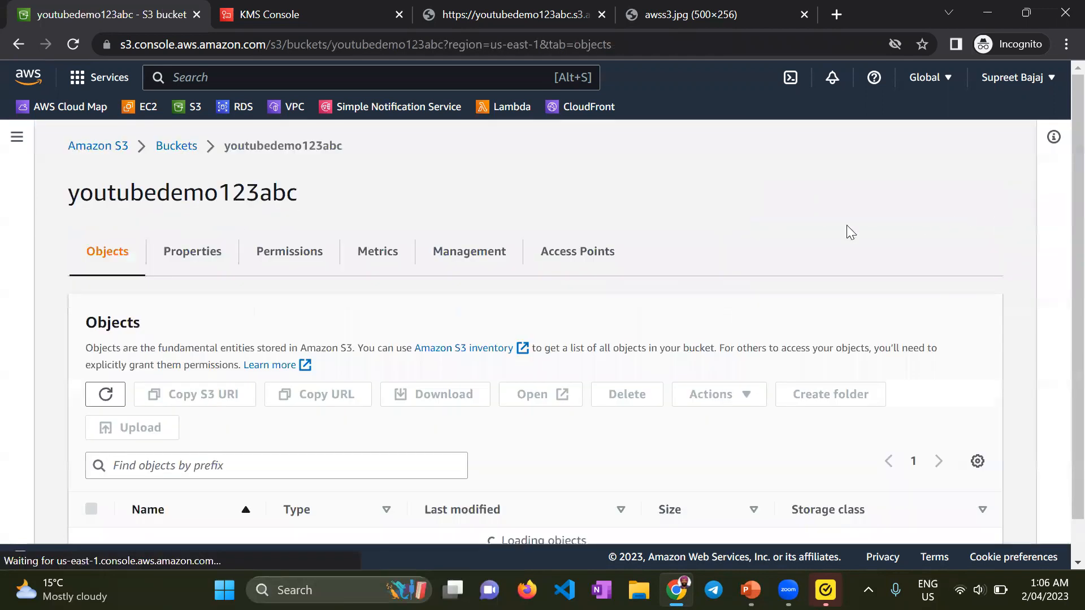
scroll(366, 302, down, 2)
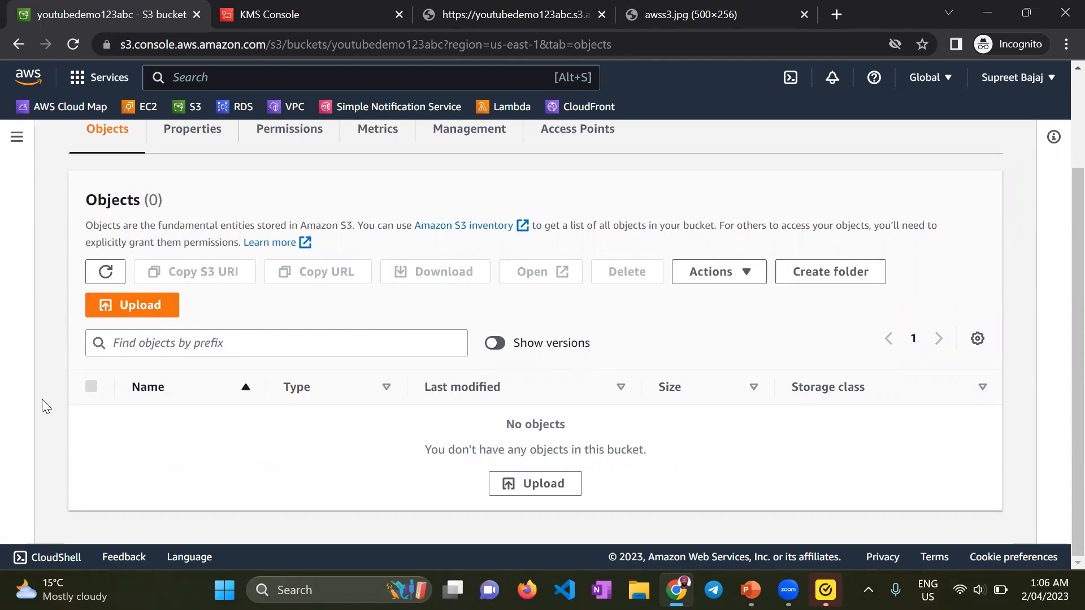
scroll(60, 431, up, 2)
scroll(537, 430, down, 2)
click(496, 344)
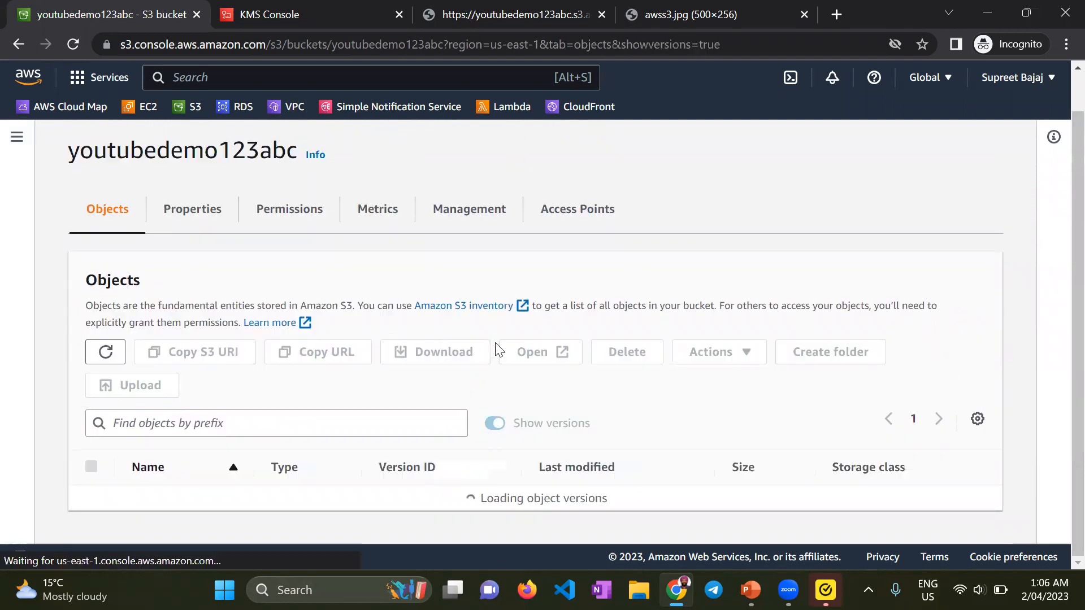
scroll(554, 367, down, 1)
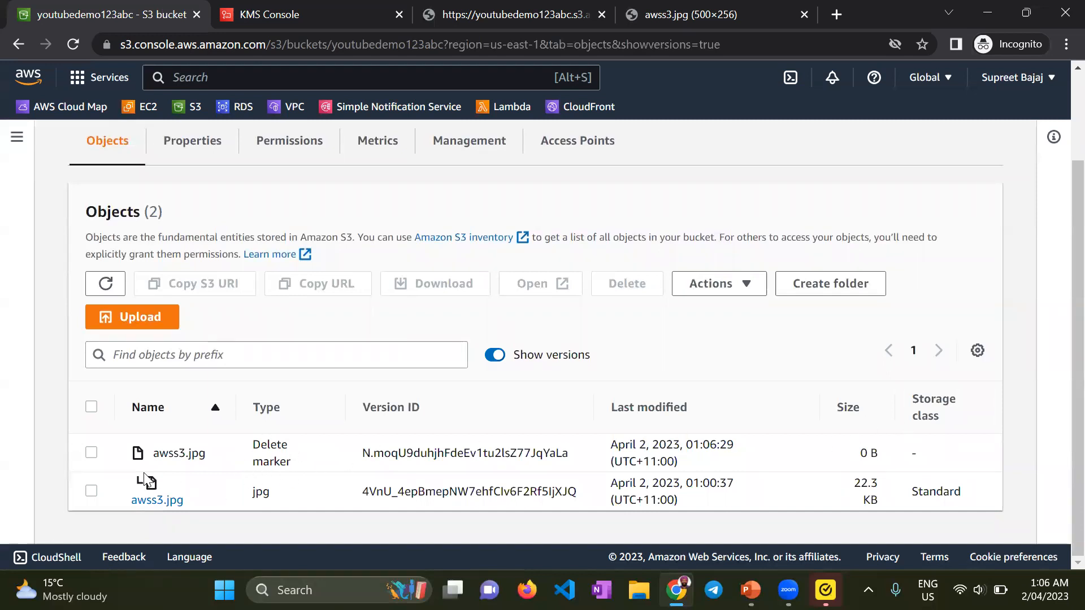
Open the jpg version of awss3.jpg beneath its delete marker and examine its properties, including object overview, storage class and encryption
click(161, 502)
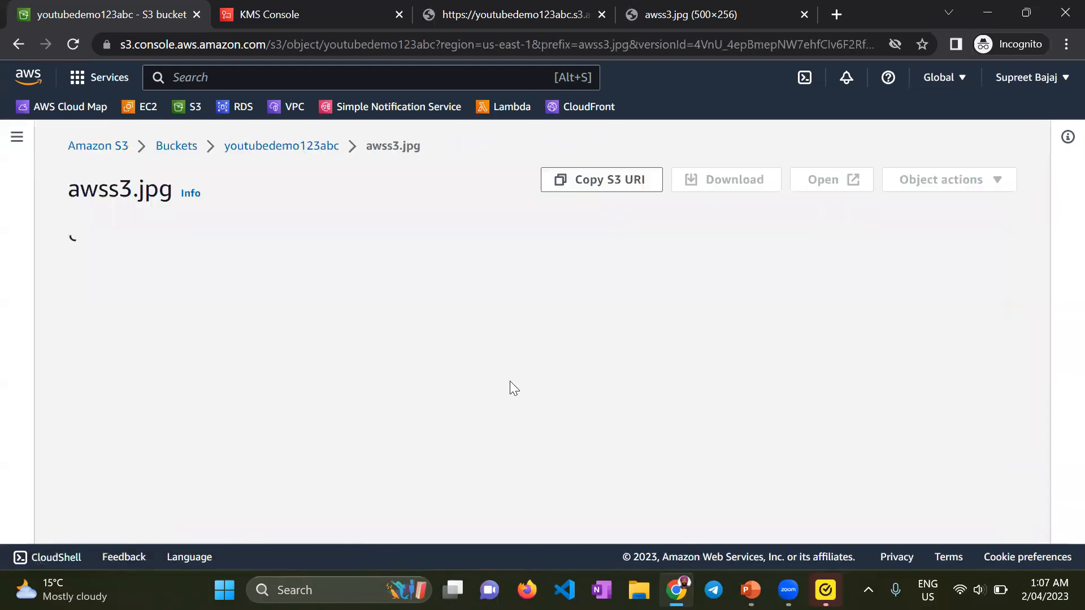
scroll(480, 361, down, 15)
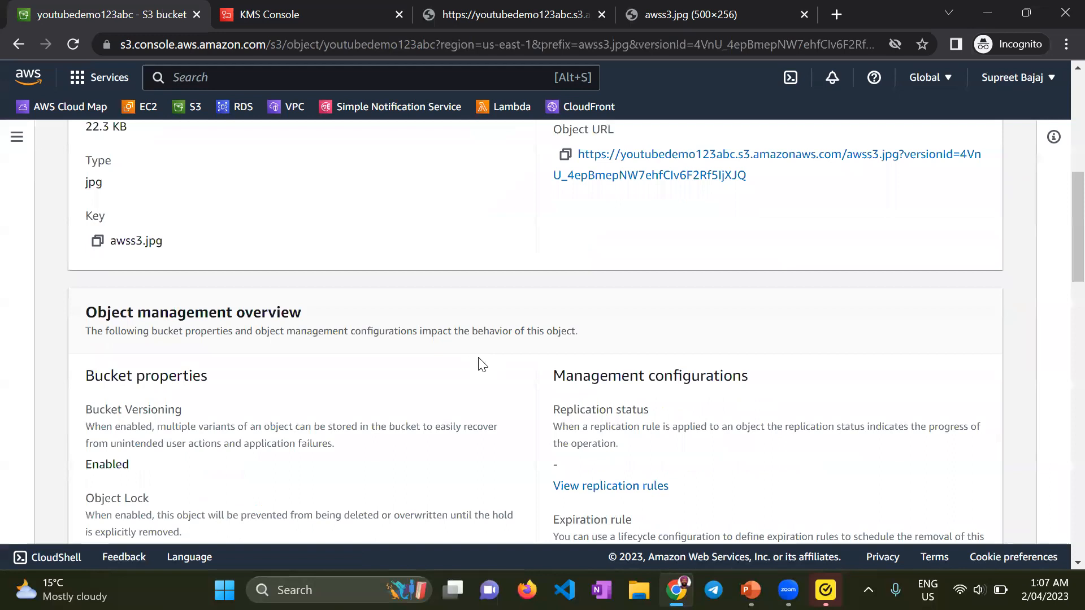
scroll(681, 360, down, 8)
scroll(681, 360, up, 20)
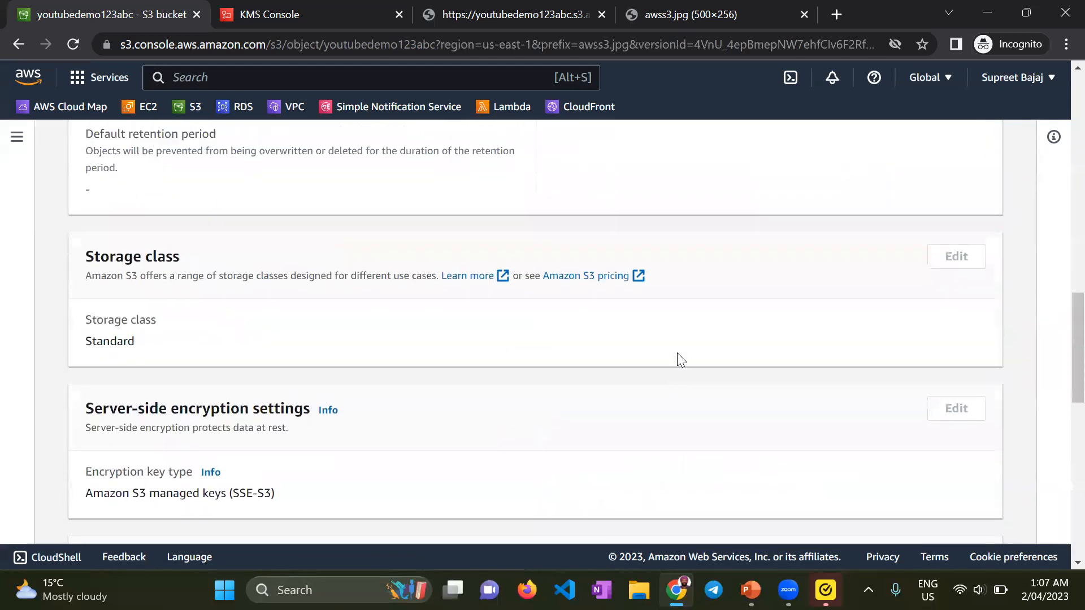
scroll(676, 352, up, 4)
scroll(546, 366, down, 3)
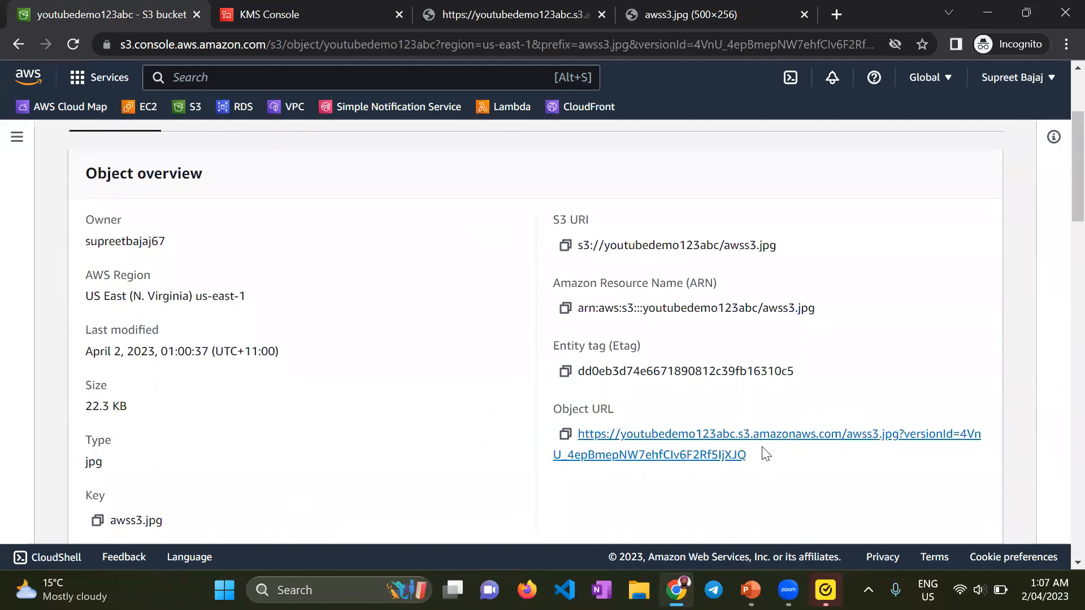
scroll(368, 400, down, 7)
scroll(496, 405, up, 10)
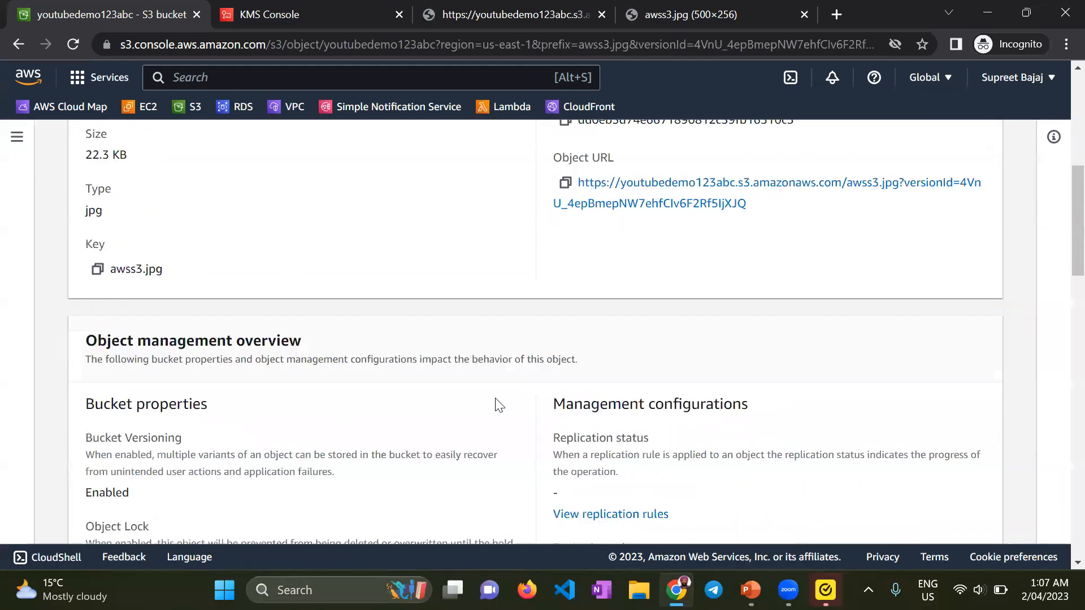
Check the permissions and version list of awss3.jpg, and return to the Amazon S3 start page
click(214, 282)
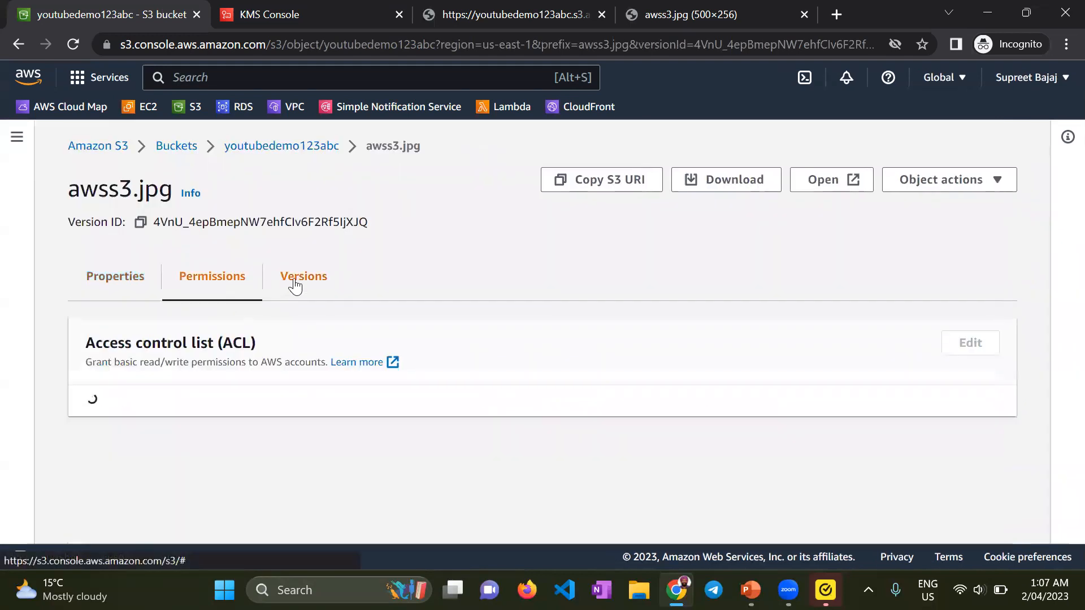
click(317, 278)
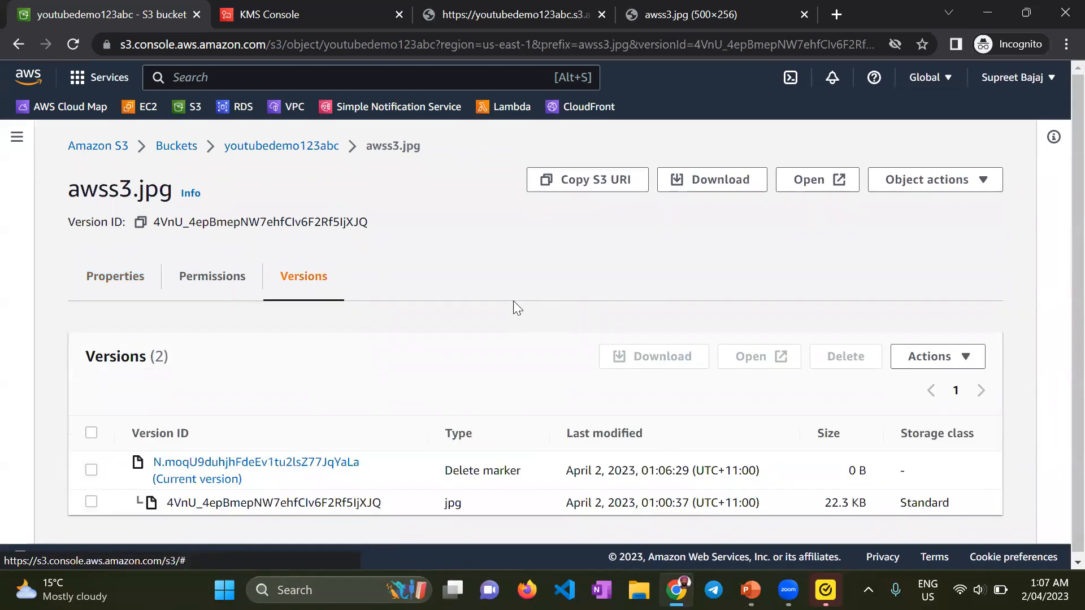
click(98, 146)
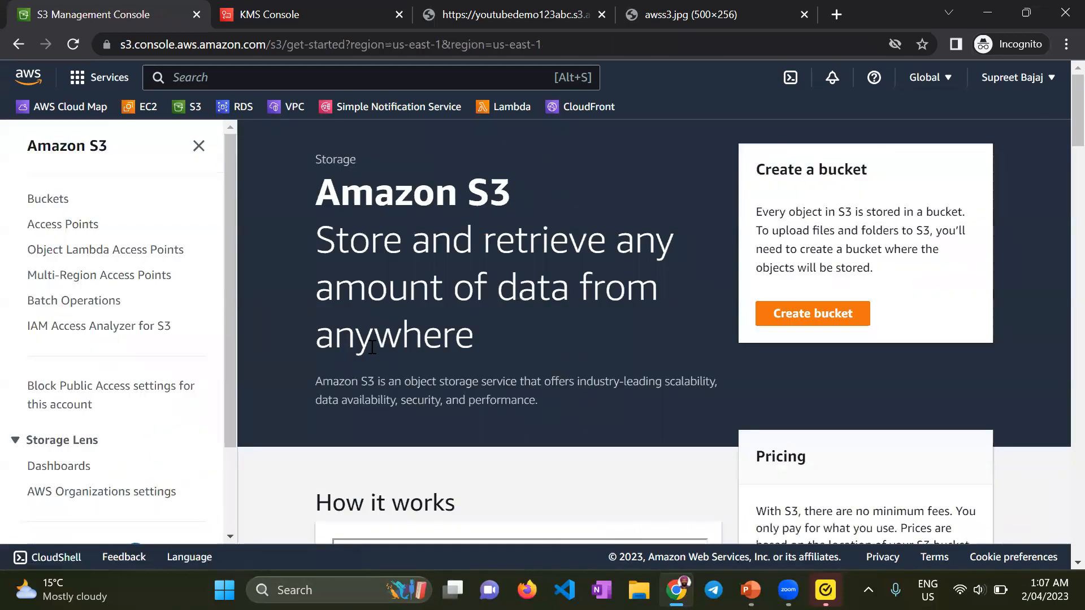